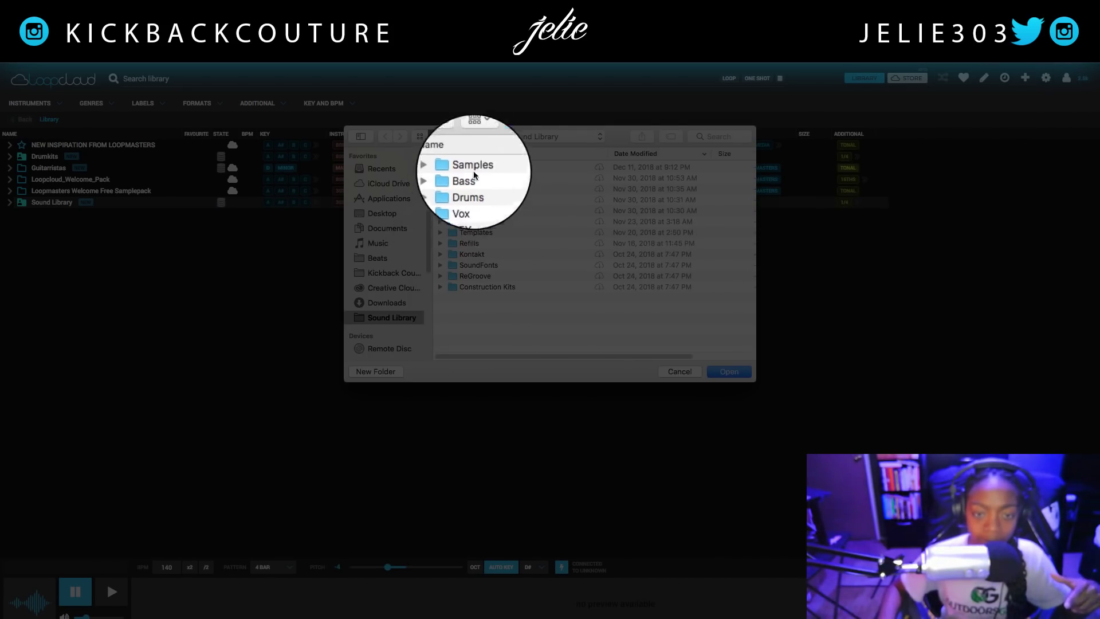
left_click(473, 199)
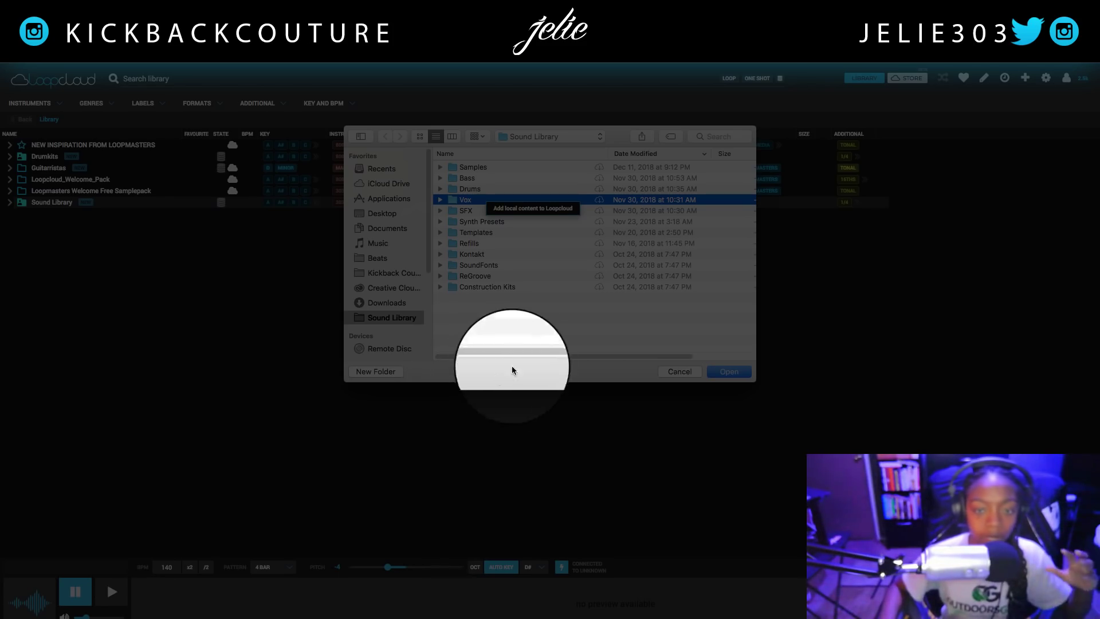
left_click(551, 339)
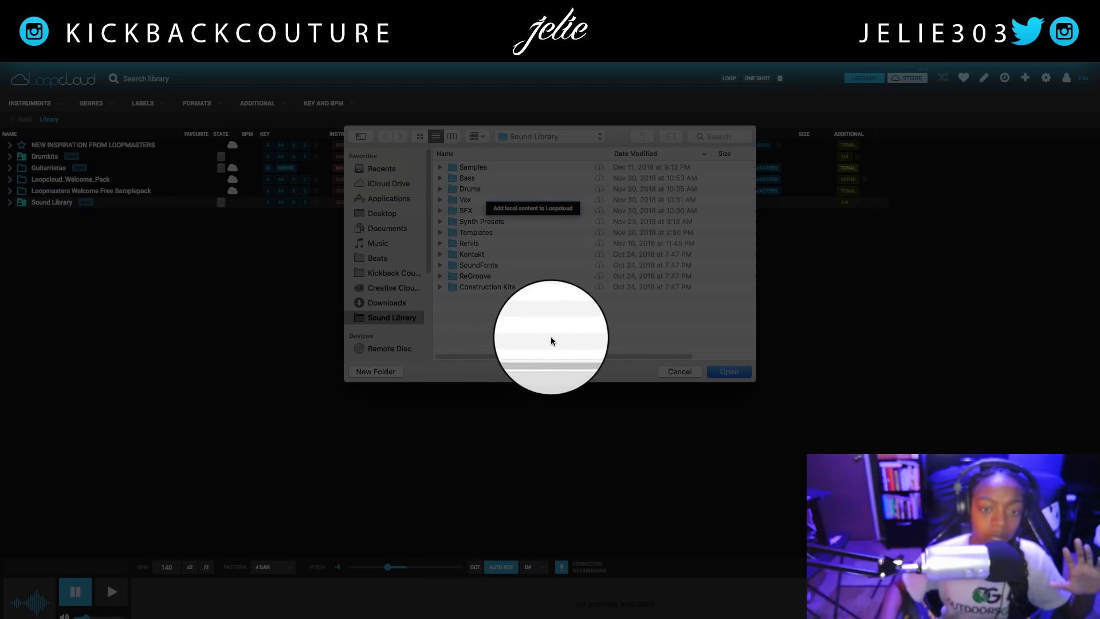
left_click(681, 372)
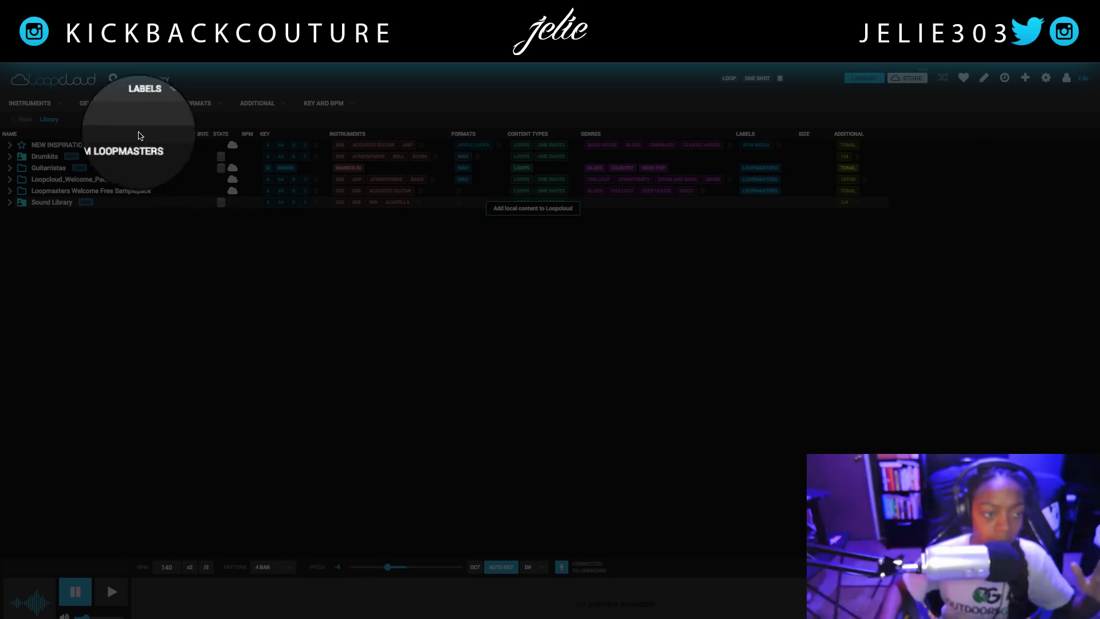
View the library's instrument filters, and the store's key-and-BPM and instrument filters
left_click(32, 103)
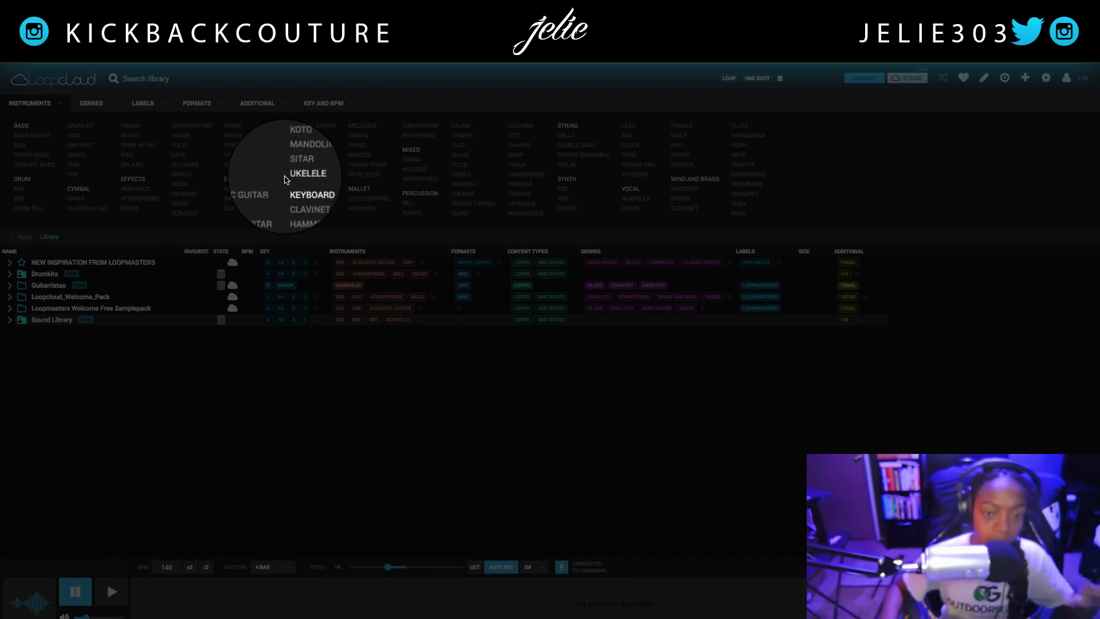
left_click(908, 79)
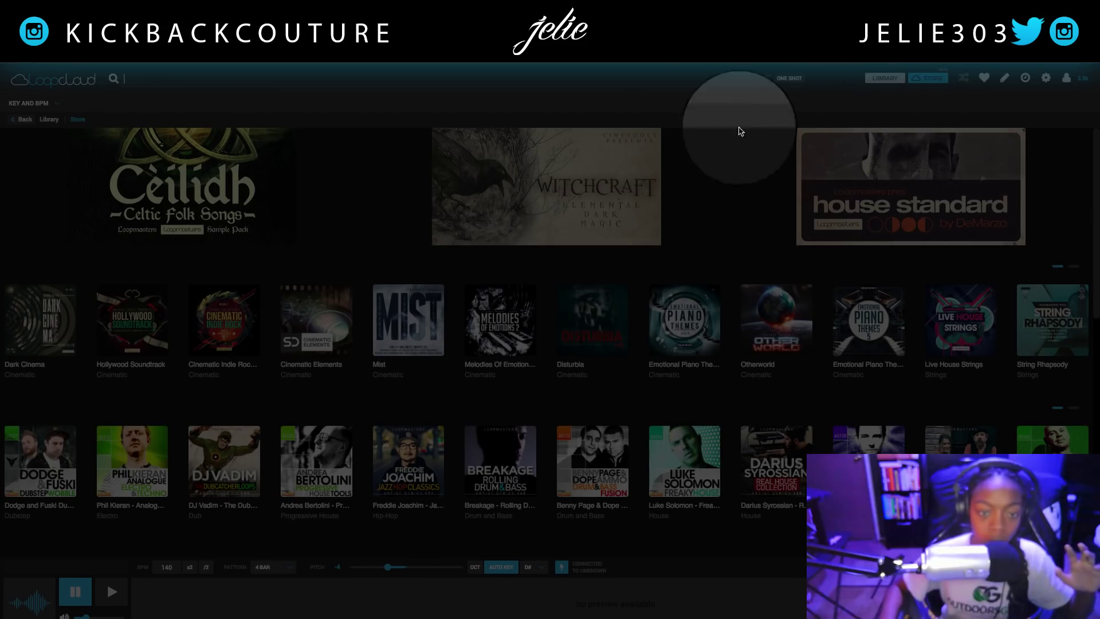
left_click(45, 108)
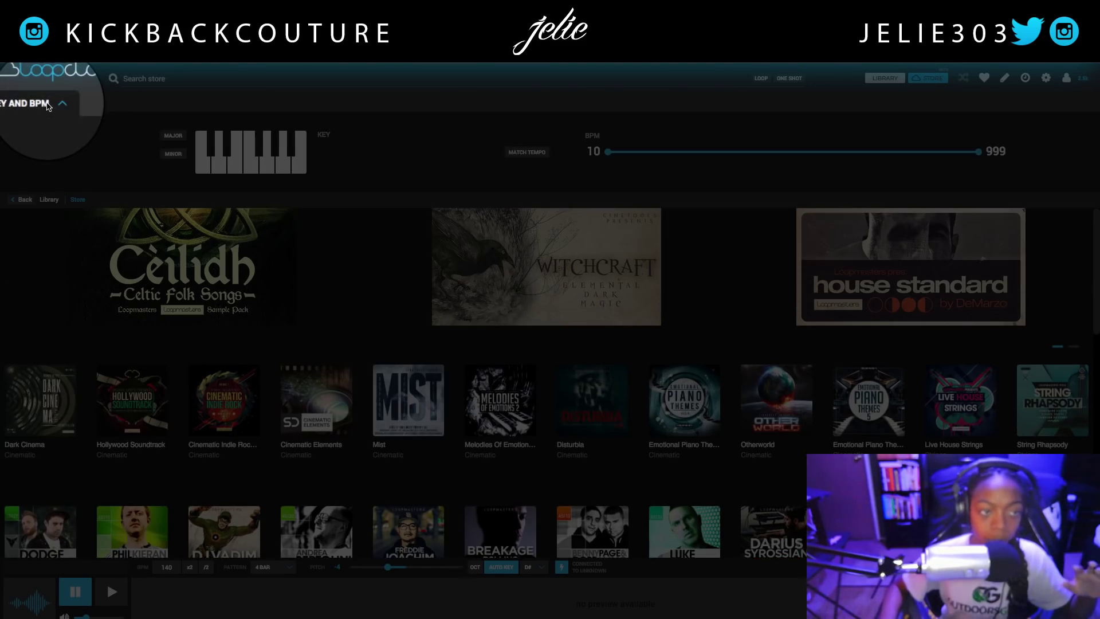
left_click(80, 106)
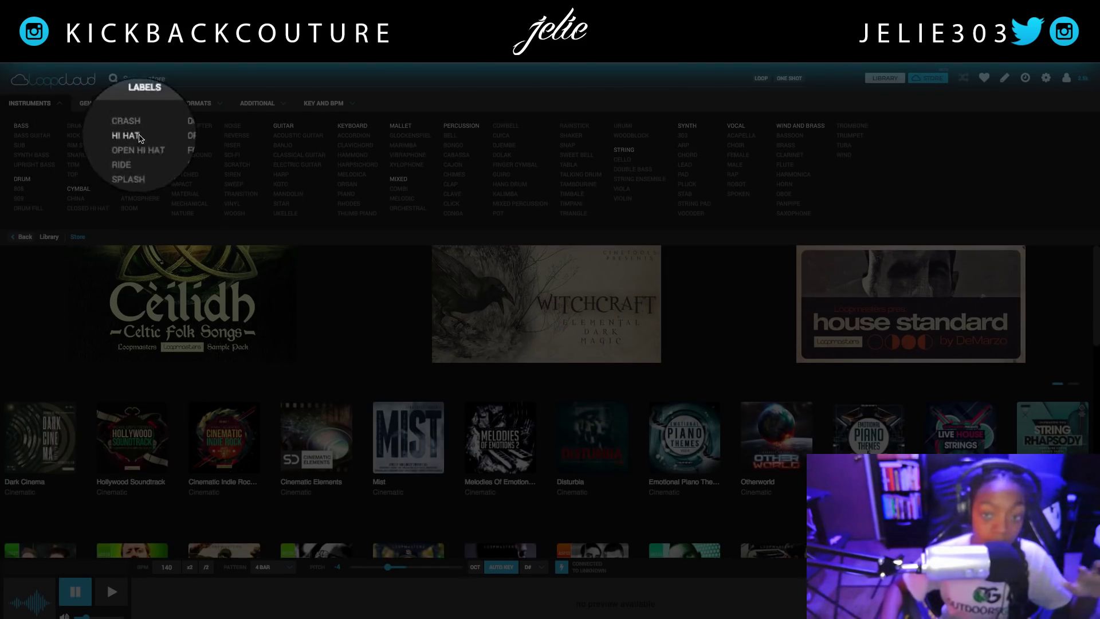
Show only the favourites, first in the store and after that in the library
left_click(985, 79)
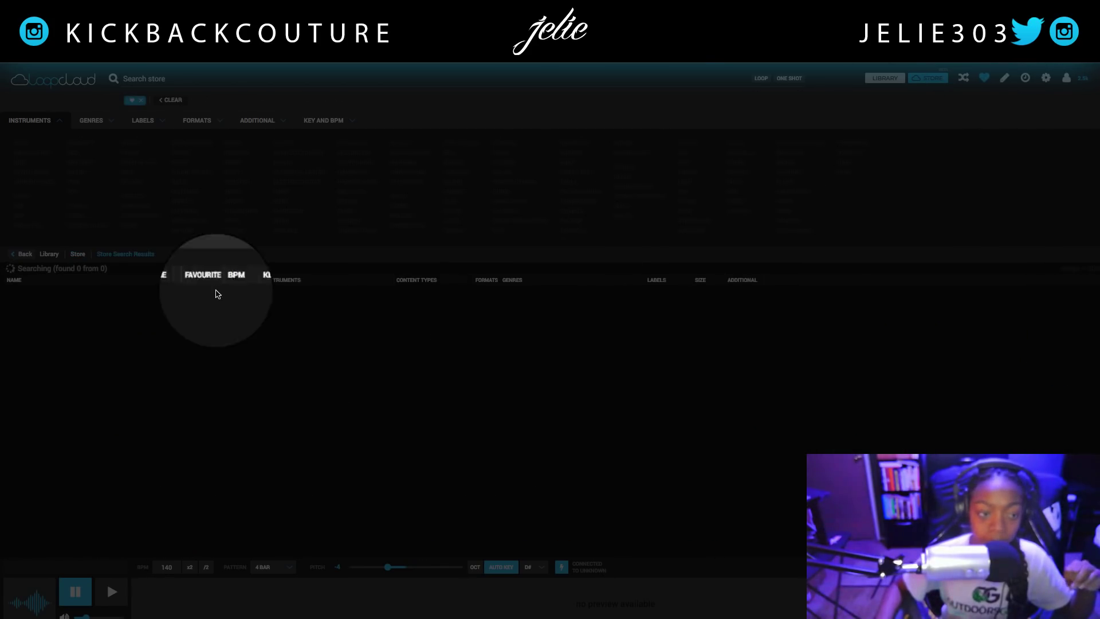
left_click(878, 80)
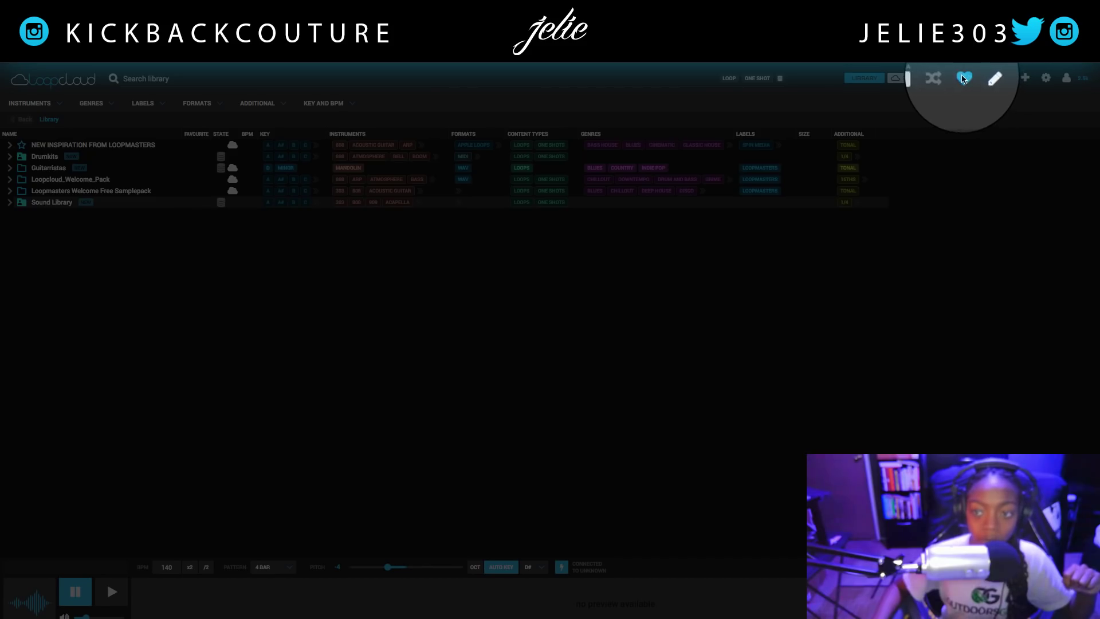
left_click(964, 78)
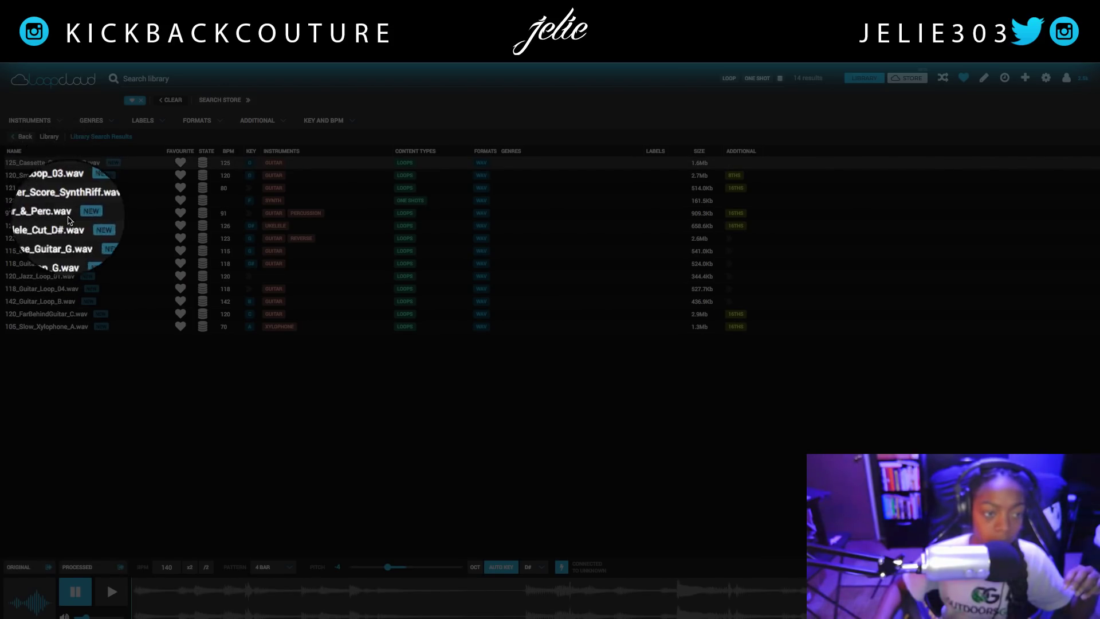
Preview the favourite loop 125_Cassette_Guitar_Cut_G.wav and pause playback
left_click(113, 586)
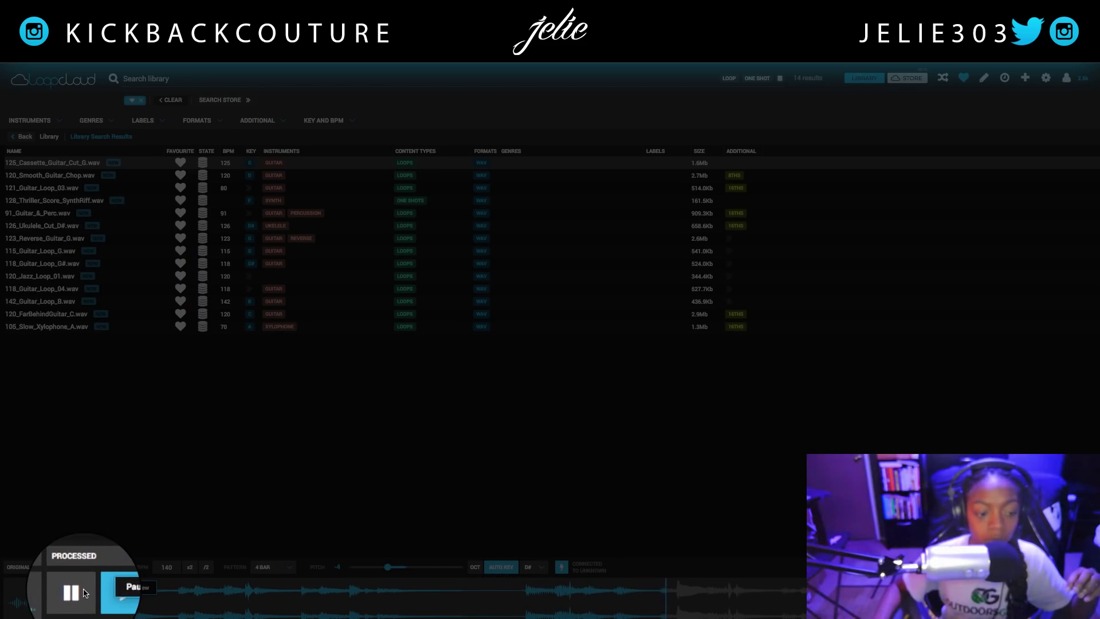
left_click(81, 592)
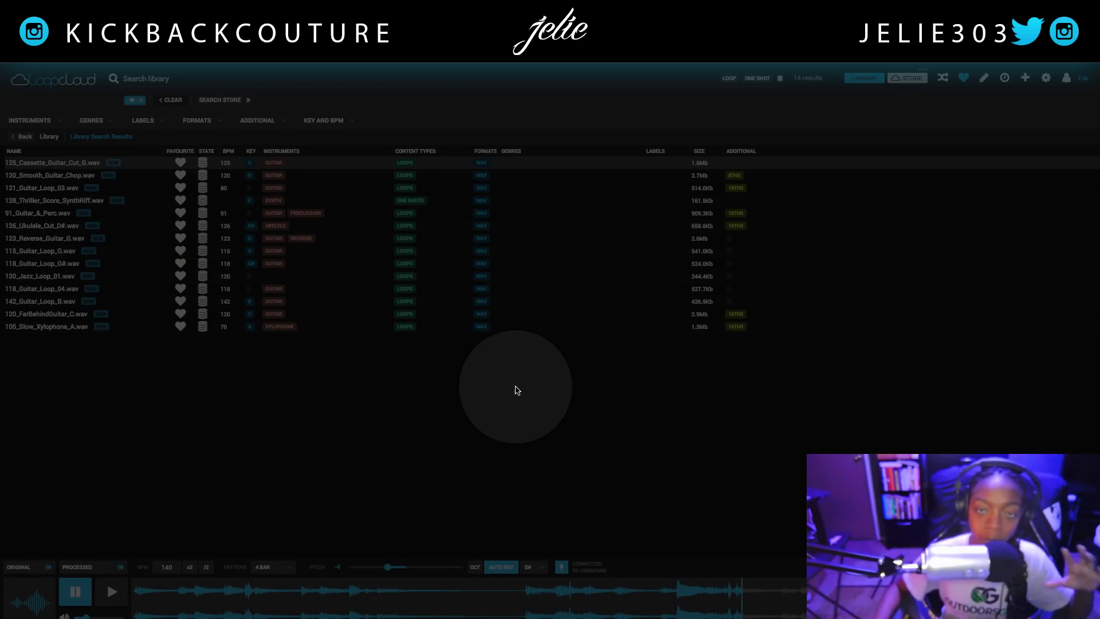
Leave the favourites results, go to the store and open the tag editor
left_click(869, 81)
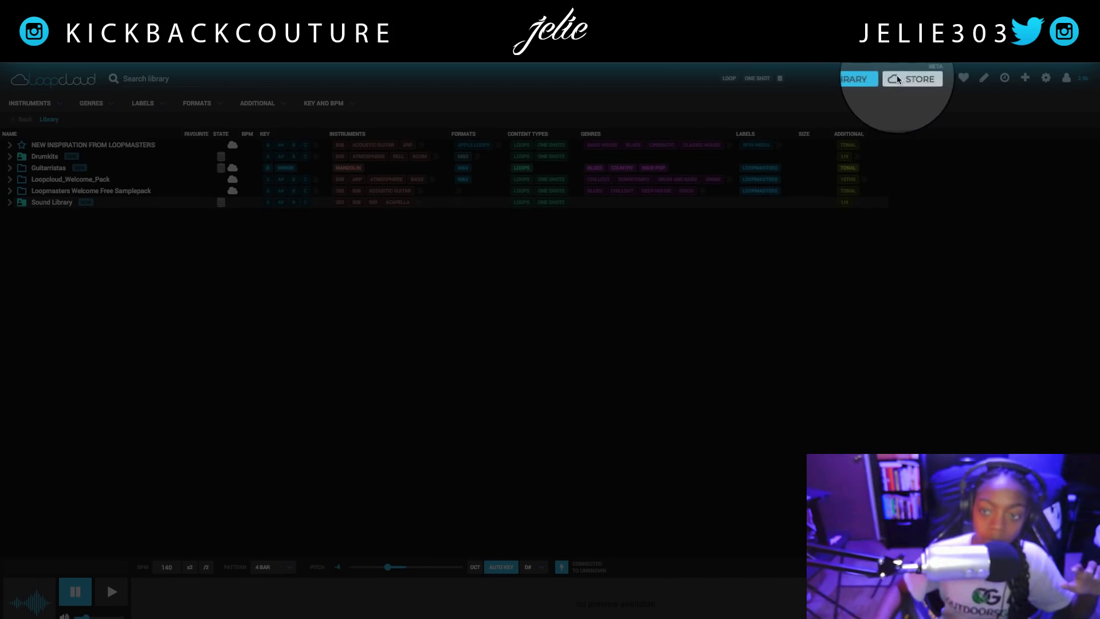
left_click(928, 78)
left_click(925, 78)
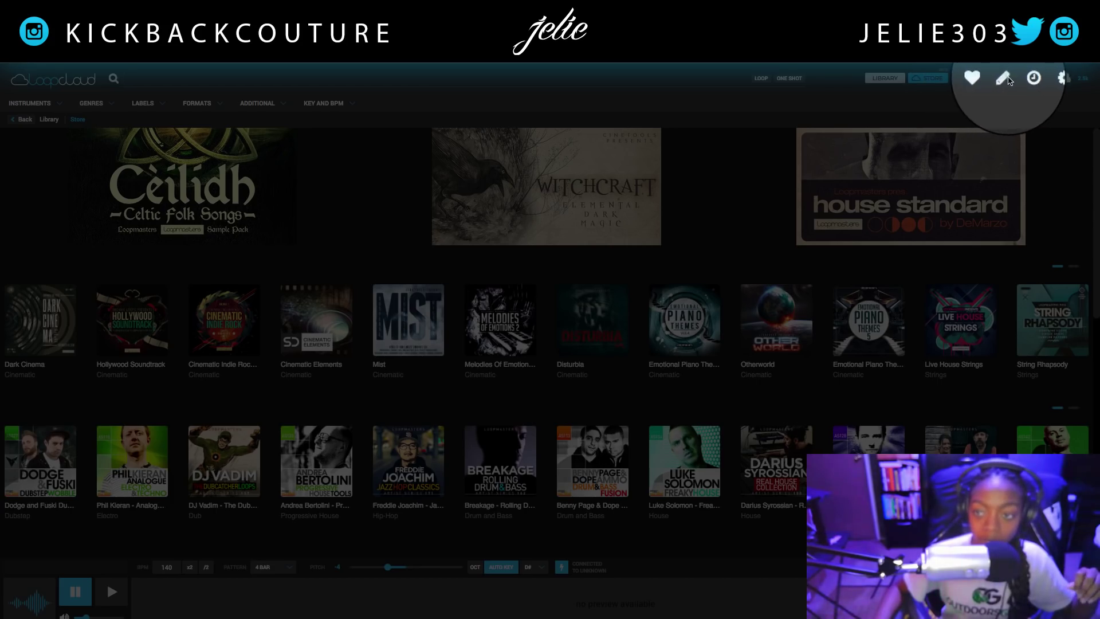
left_click(1007, 80)
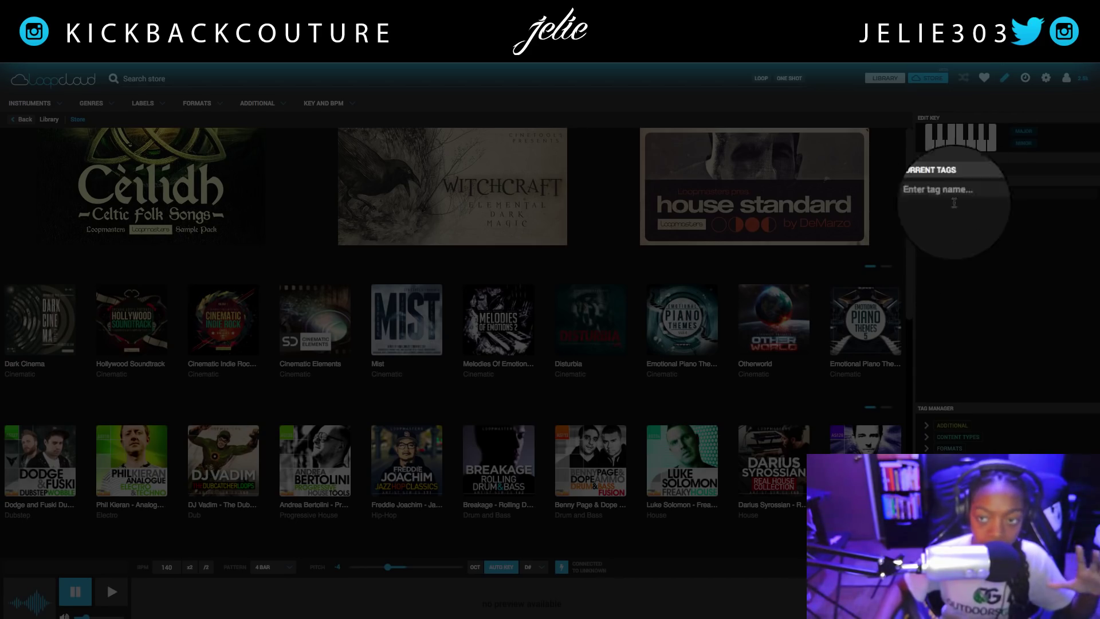
Look through the search and navigation history of previewed samples and used tags, and close it
left_click(1026, 80)
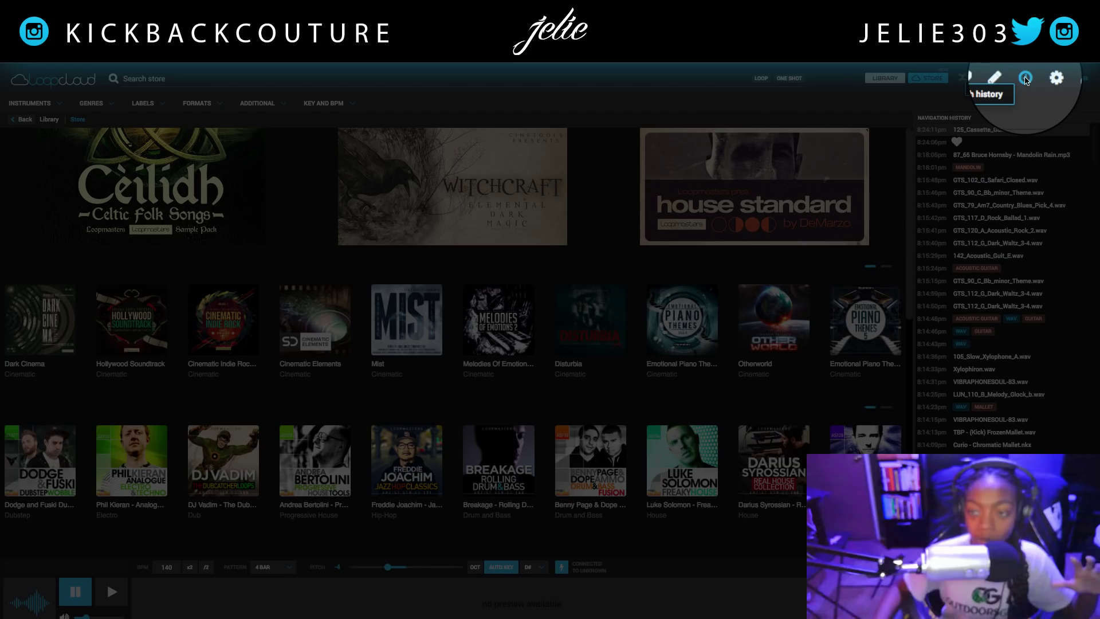
scroll(1009, 436, "down", 10)
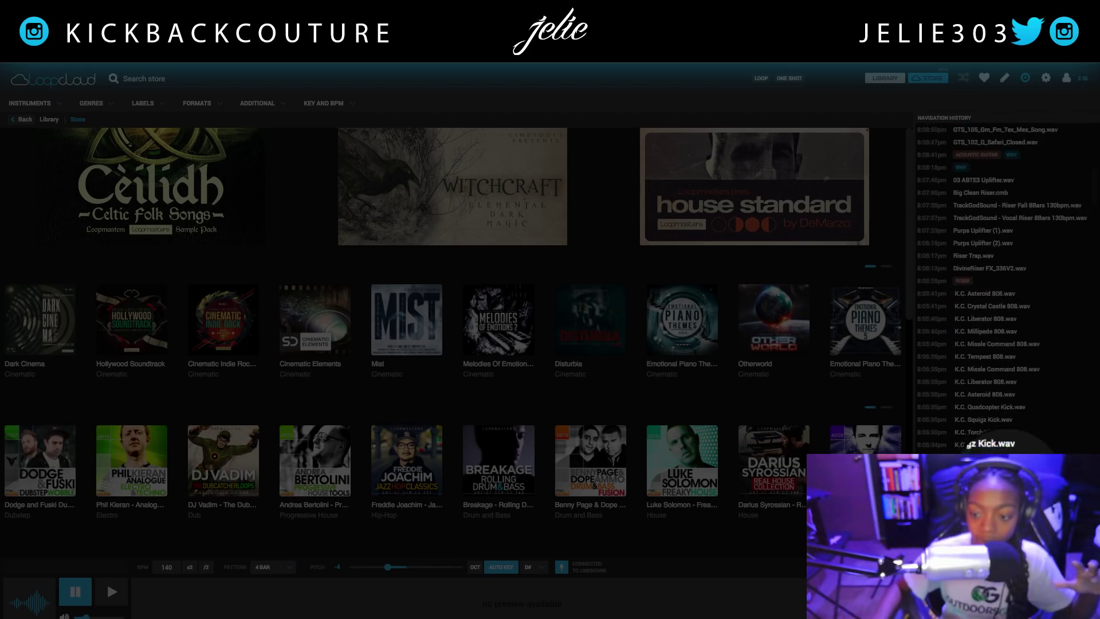
scroll(986, 298, "up", 10)
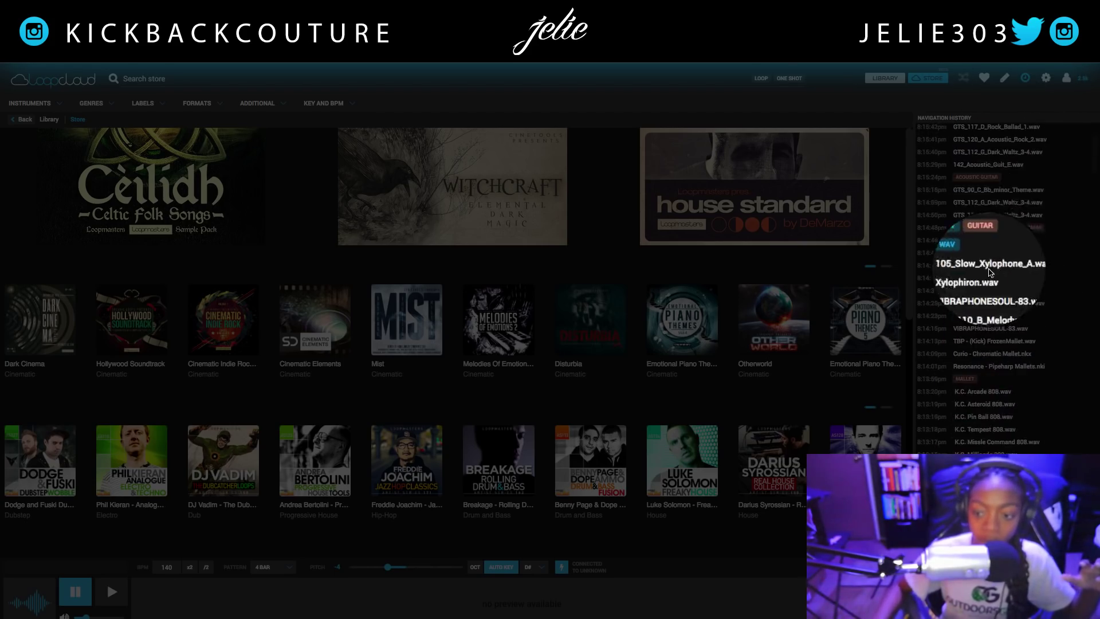
scroll(1000, 270, "up", 2)
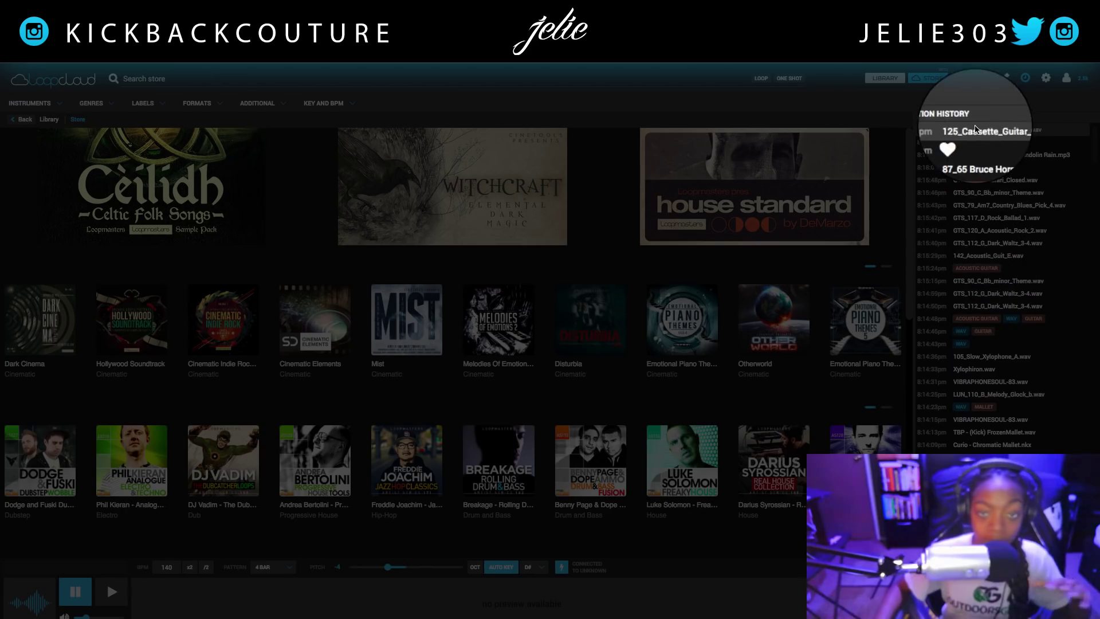
left_click(1040, 84)
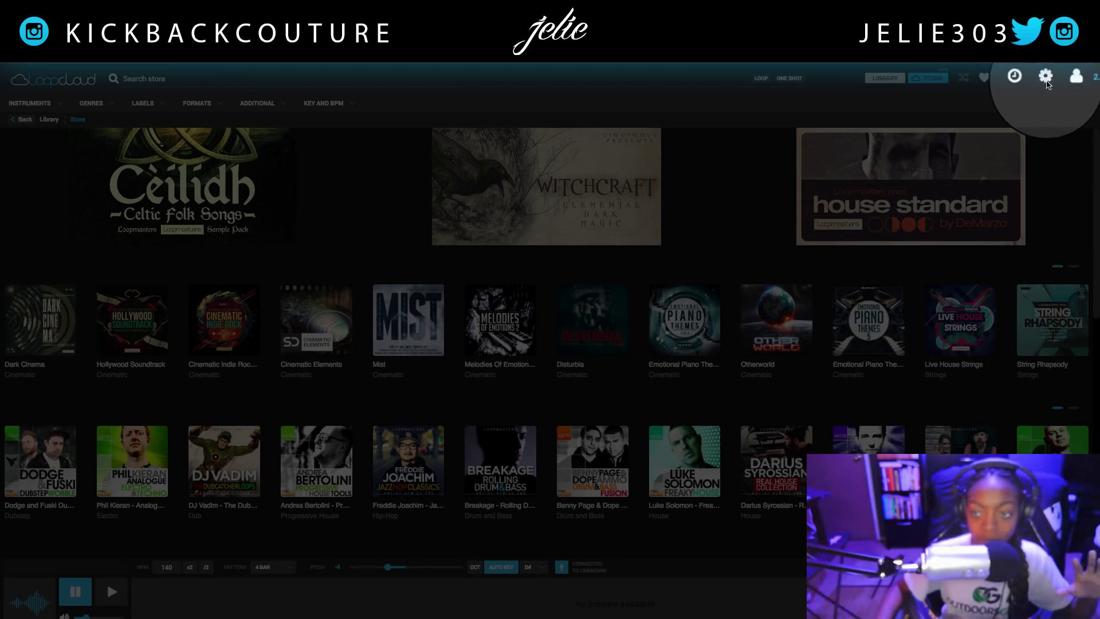
View the settings options and the account details with the points balance, and close both
left_click(1051, 80)
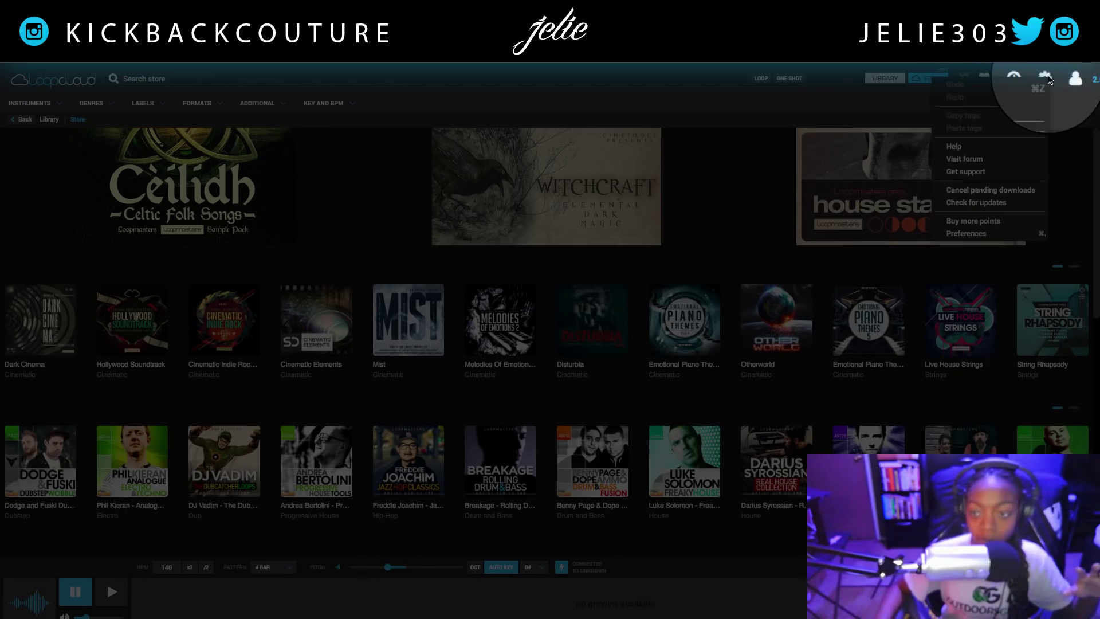
left_click(1050, 80)
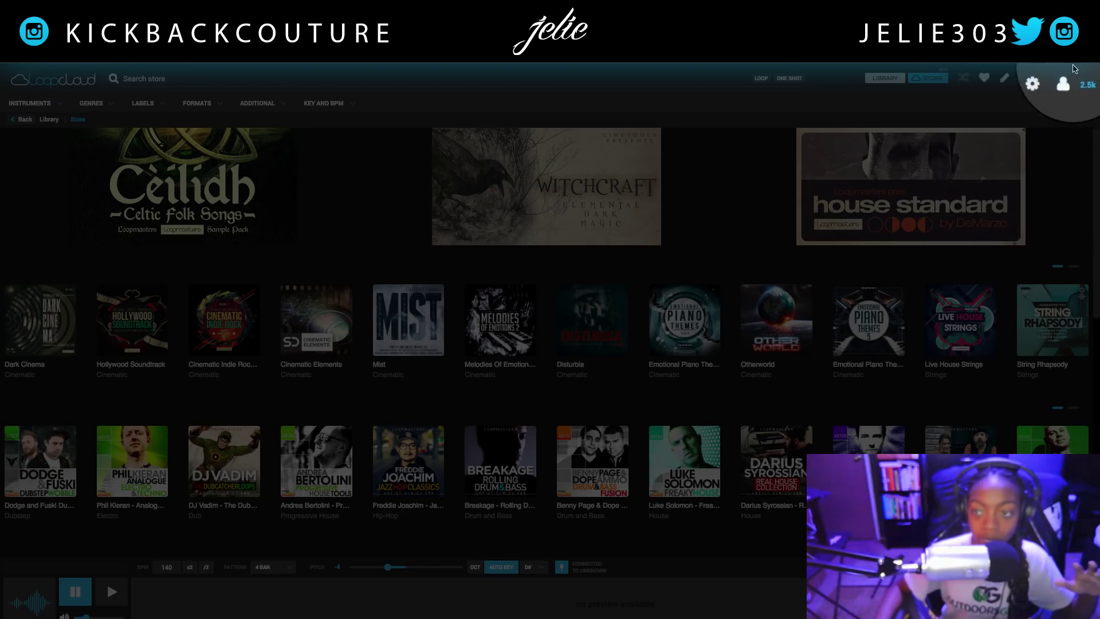
left_click(1070, 82)
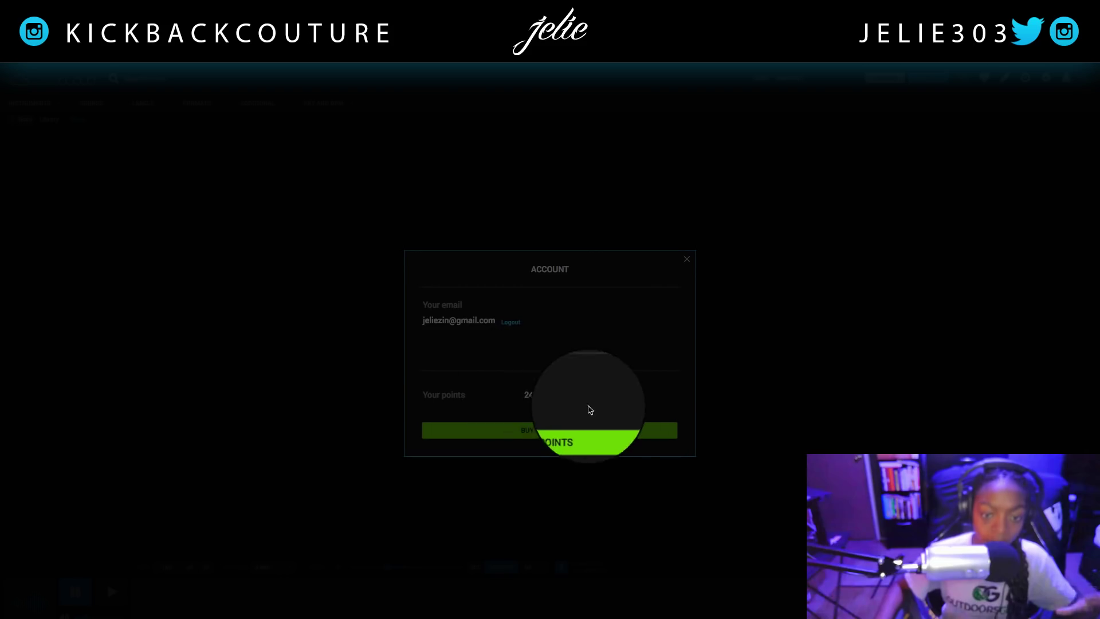
left_click(687, 259)
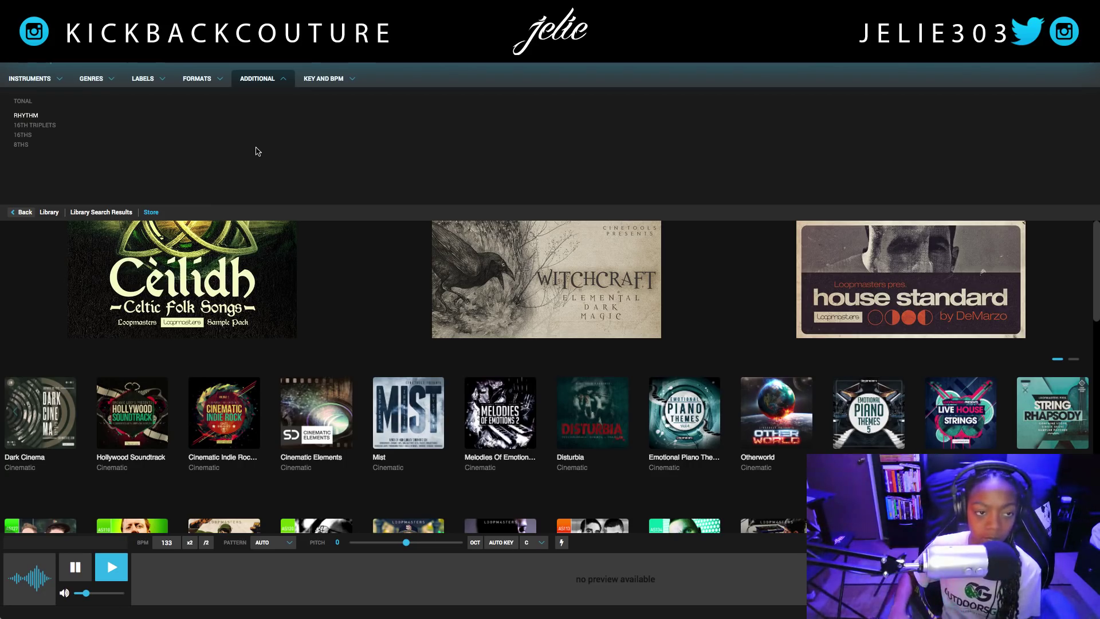
Return to the library, pause playback and expand the 808s folder of the [KC] Boom Lightyear Drumkit
left_click(49, 212)
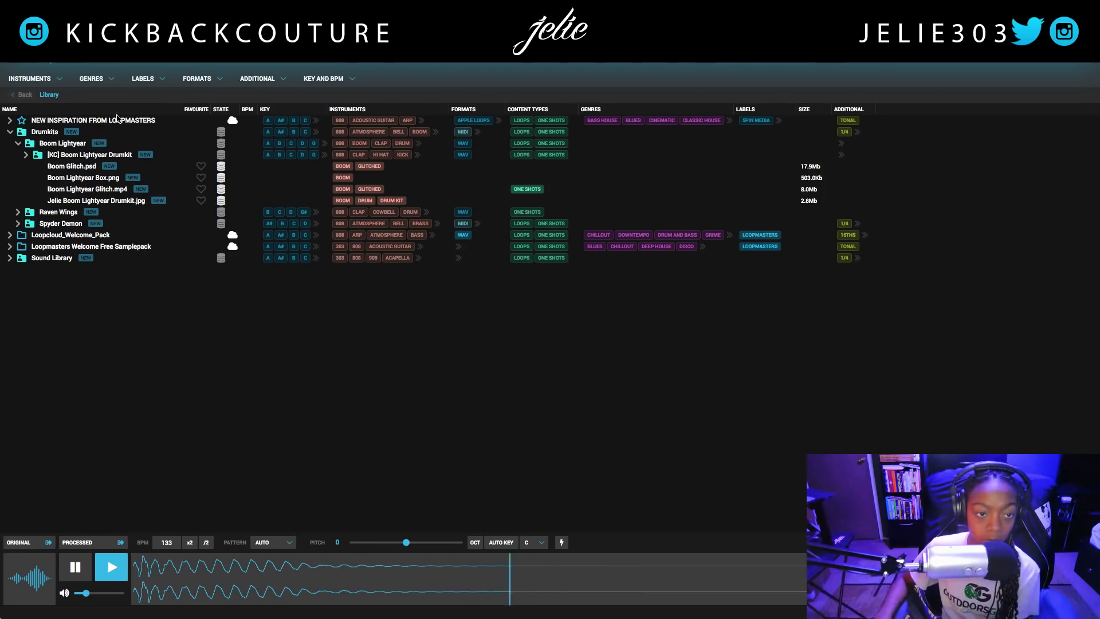
left_click(79, 568)
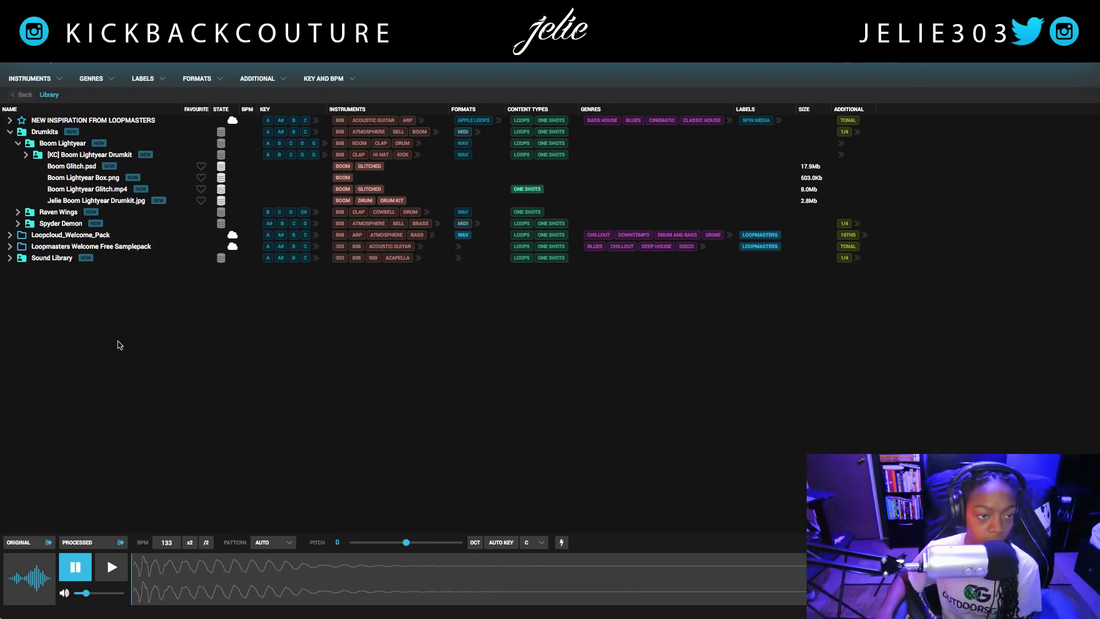
left_click(24, 156)
left_click(18, 144)
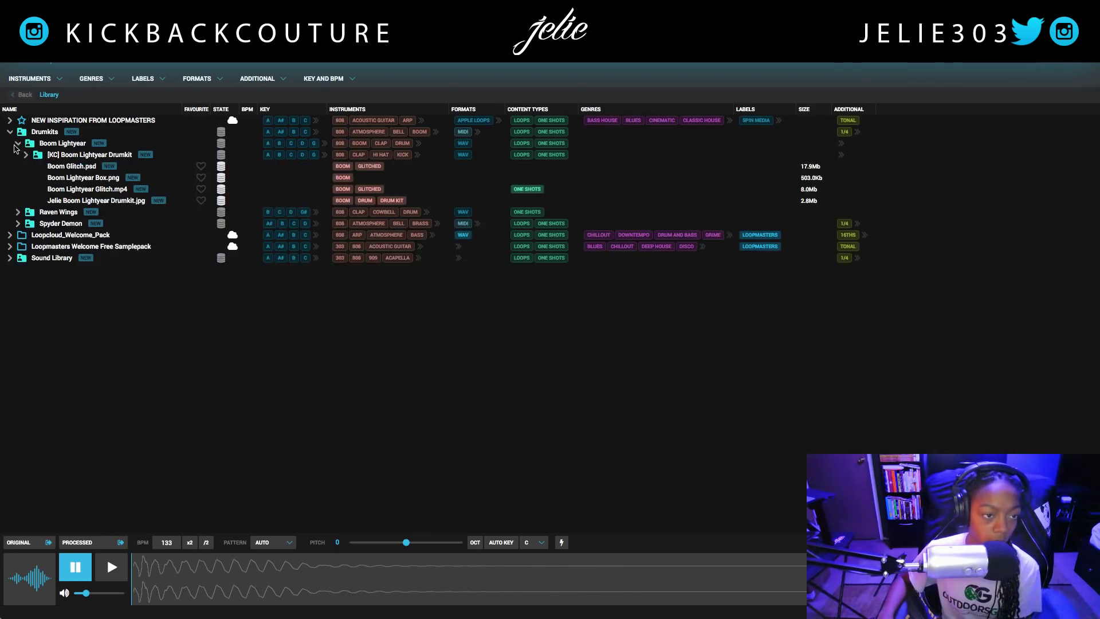
left_click(18, 144)
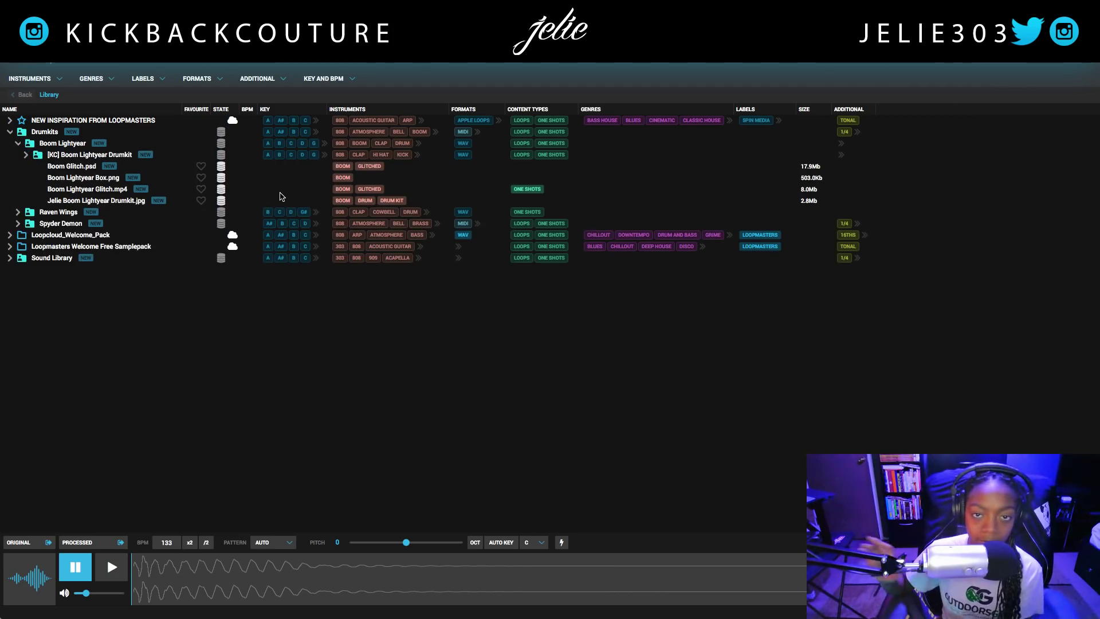
left_click(26, 155)
left_click(34, 167)
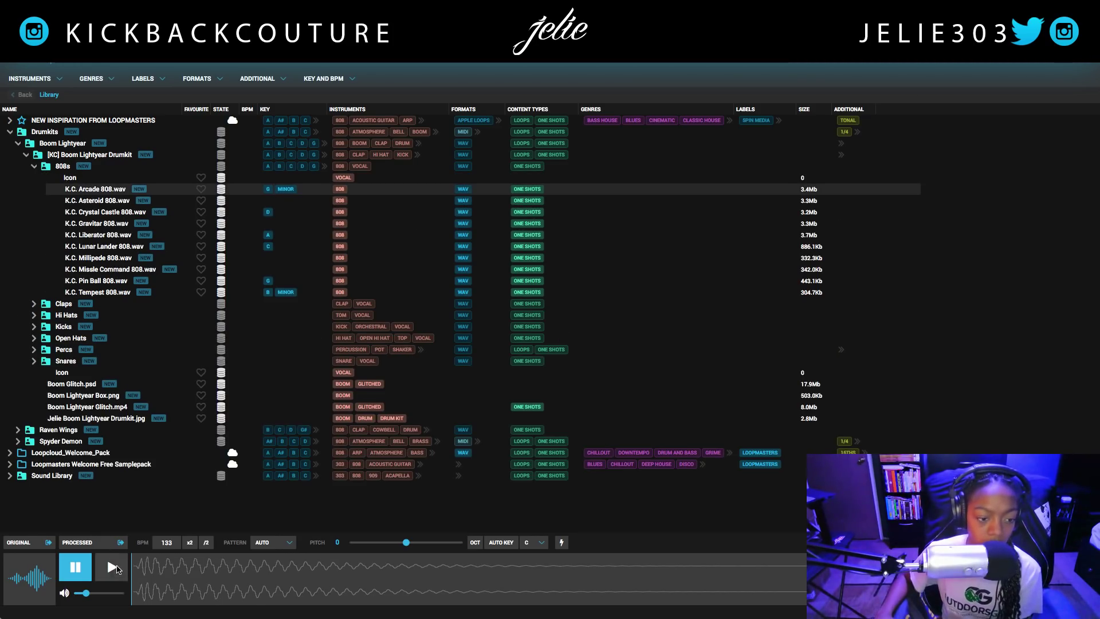
Audition the K.C. Arcade, Gravitar, Millipede, Missle Command, Tempest, Pin Ball and Asteroid 808 samples
left_click(114, 569)
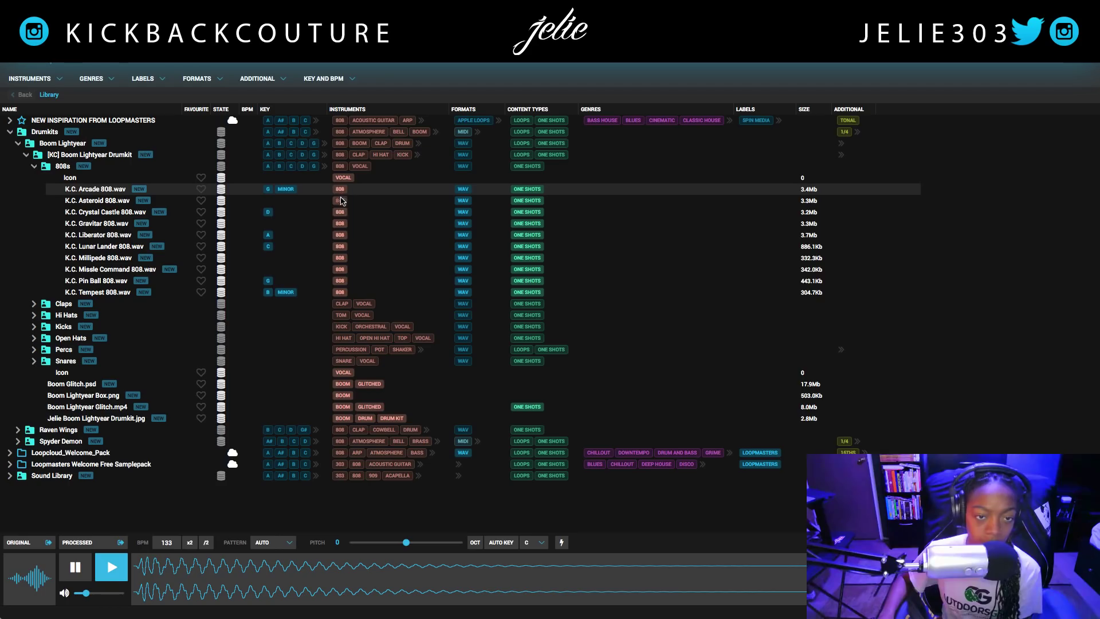
left_click(158, 225)
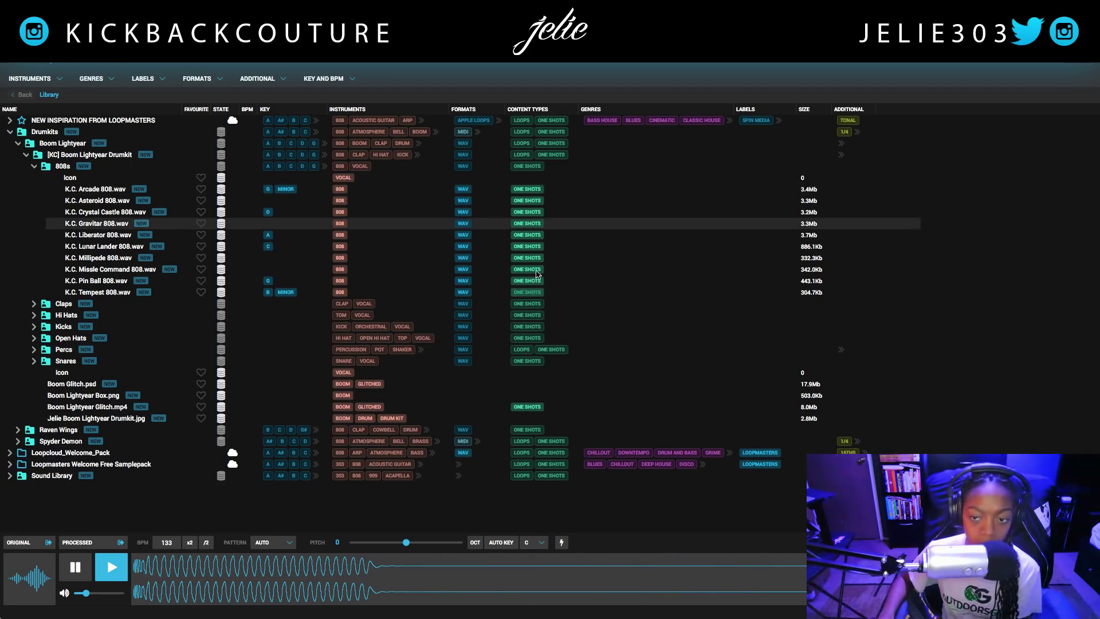
left_click(98, 257)
left_click(101, 269)
left_click(102, 292)
left_click(100, 281)
left_click(98, 201)
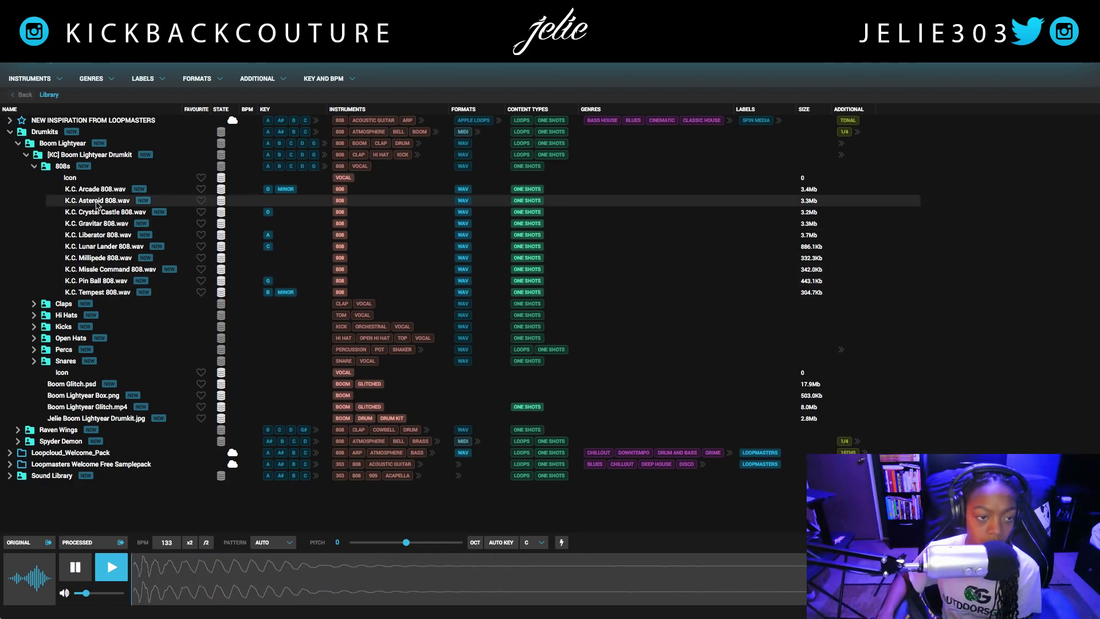
left_click(99, 190)
Collapse the 808s, [KC] Boom Lightyear Drumkit and Boom Lightyear folders
mouse_move(2, 166)
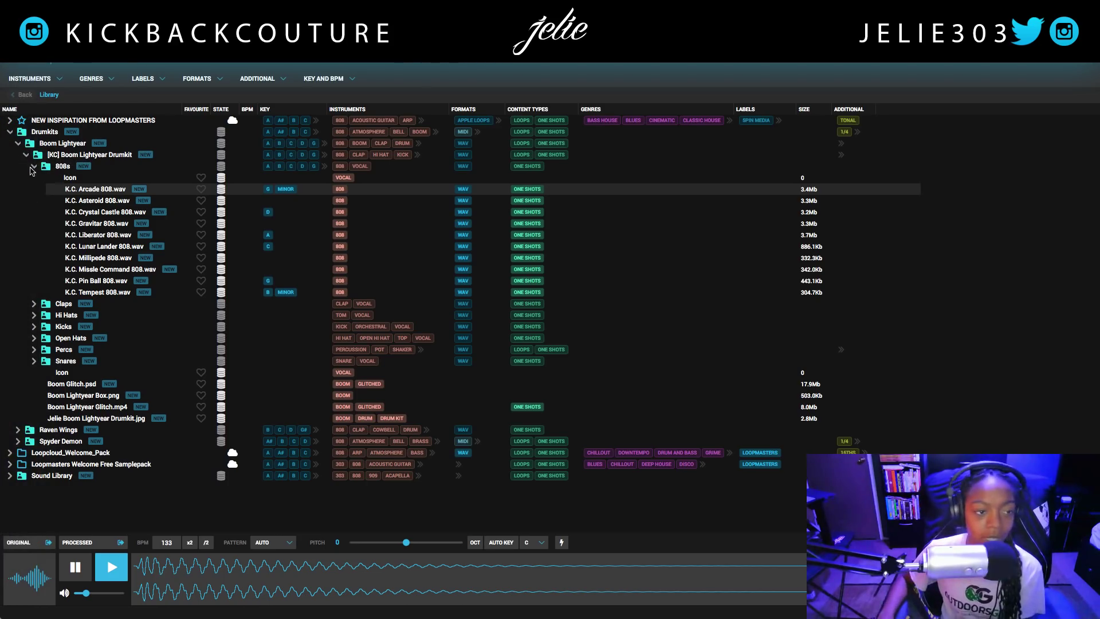
left_click(34, 167)
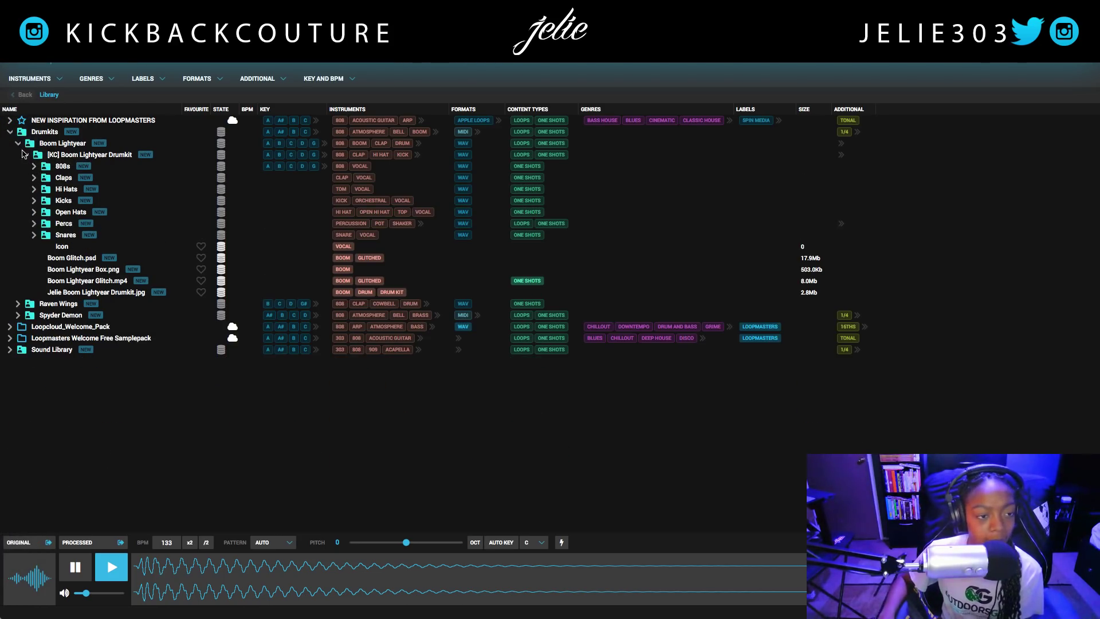
left_click(26, 155)
left_click(18, 143)
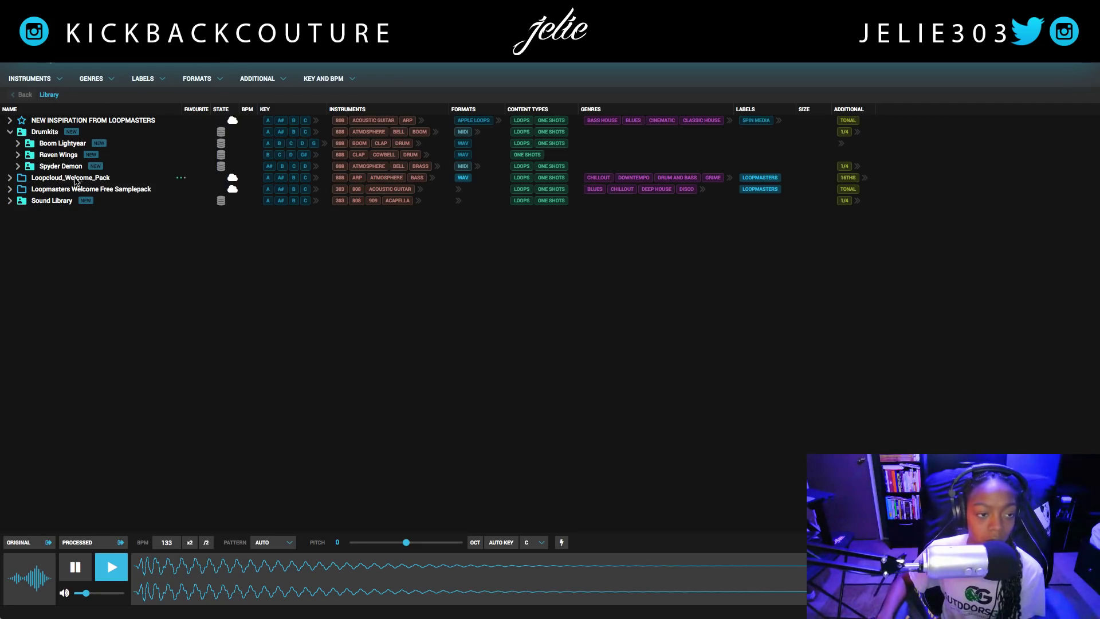
Expand the Sound Library folder and filter the library by the Mallet instrument
left_click(9, 201)
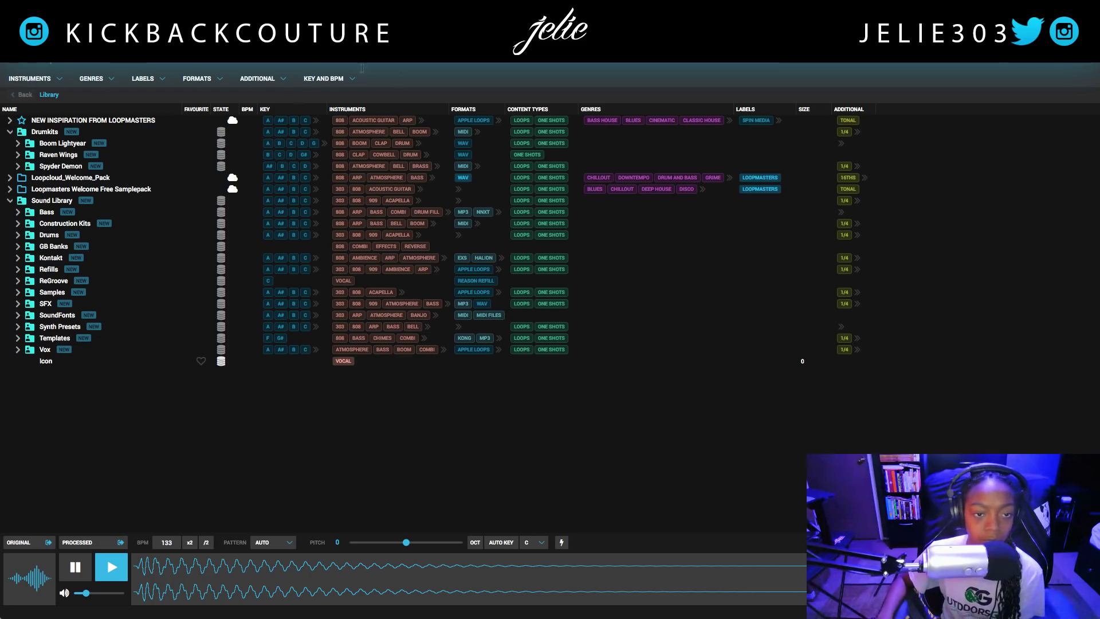
left_click(50, 81)
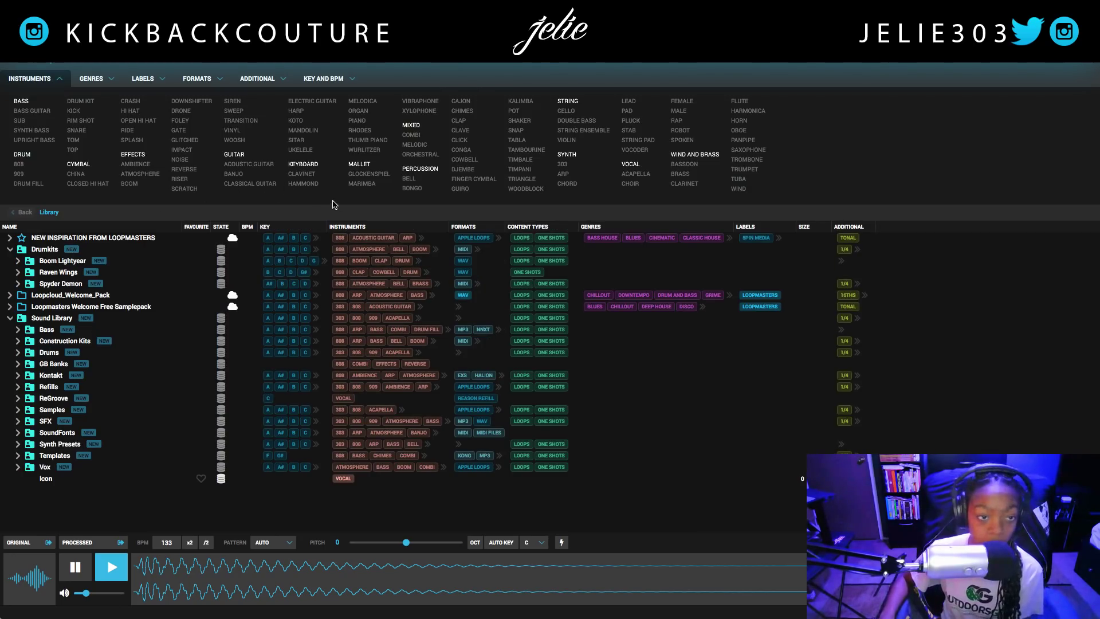
left_click(360, 164)
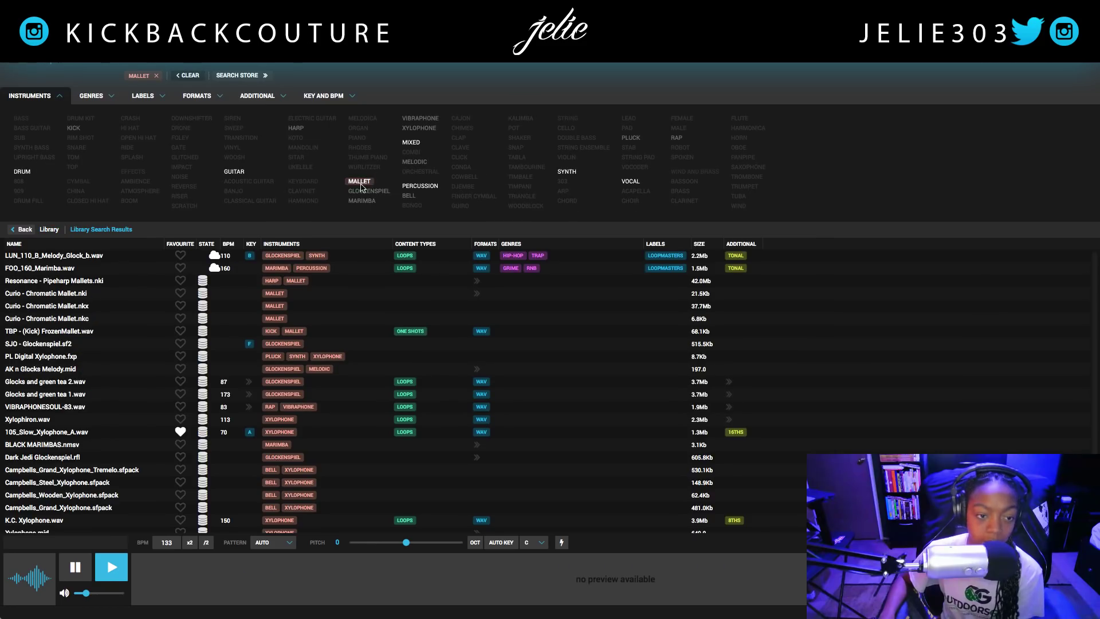
Audition the Resonance - Pipeharp Mallets, Curio - Chromatic Mallet.nkx, TBP - (Kick) FrozenMallet and VIBRAPHONESOUL-83 files
left_click(50, 282)
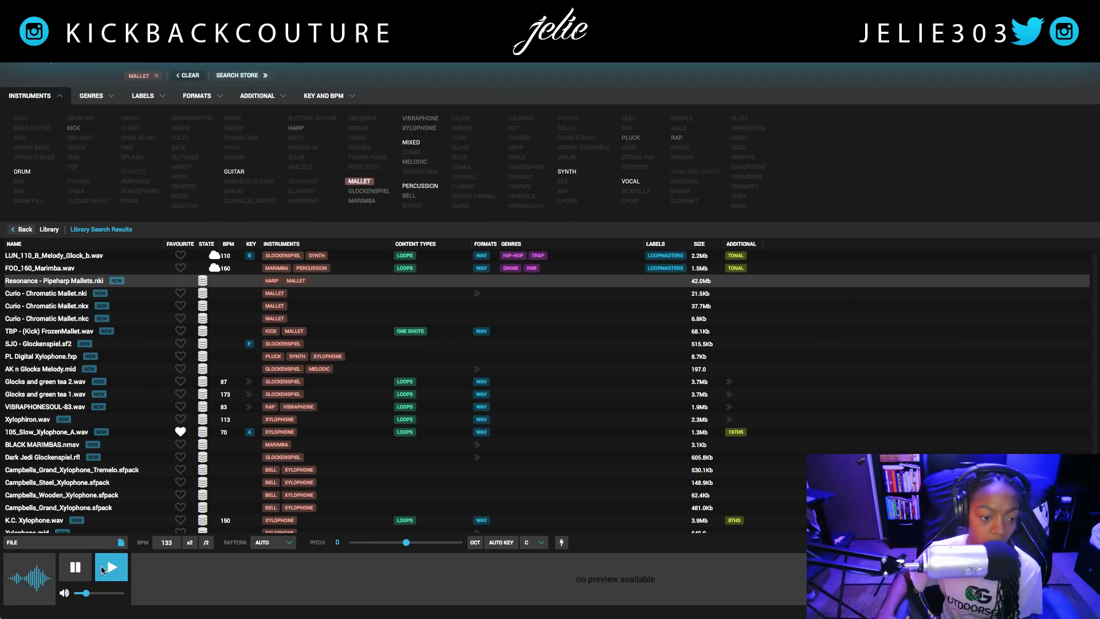
scroll(98, 295, "down", 1)
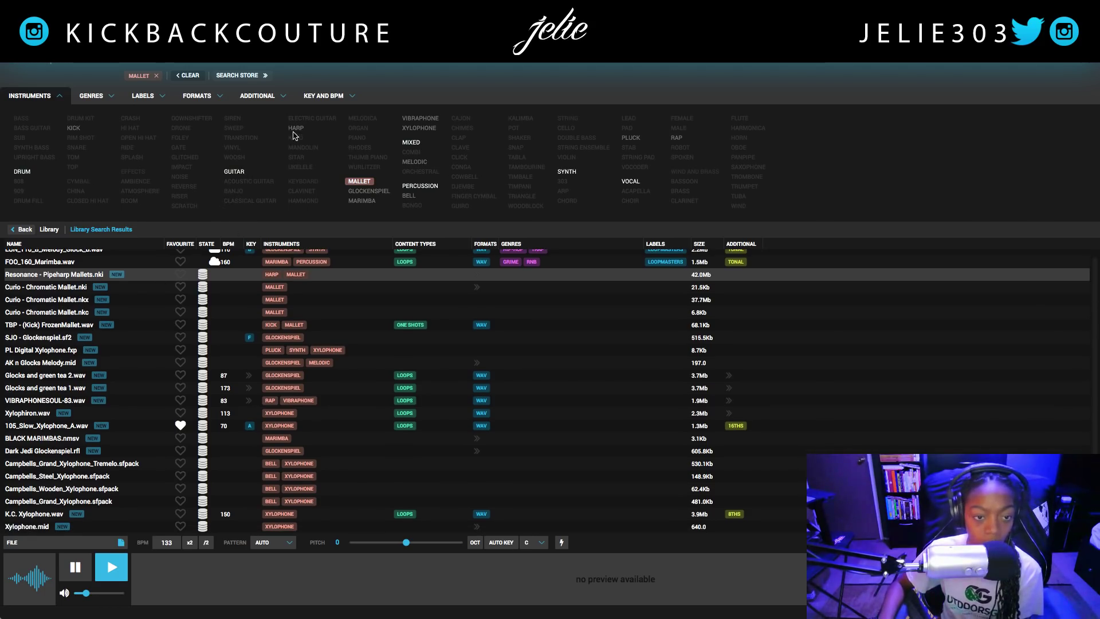
left_click(54, 298)
scroll(72, 337, "down", 1)
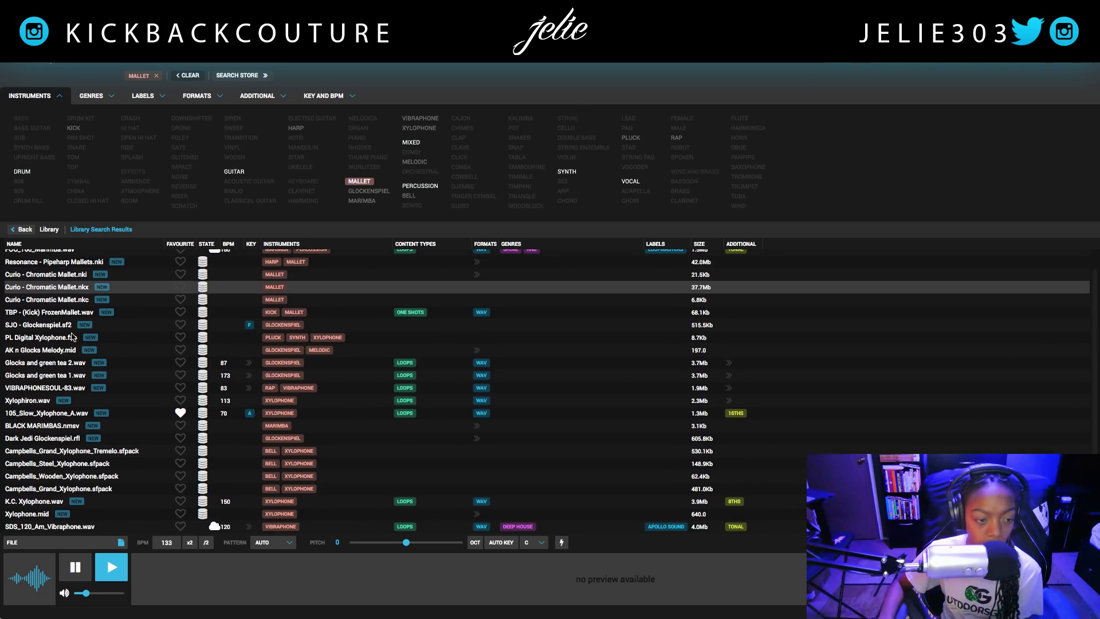
left_click(50, 313)
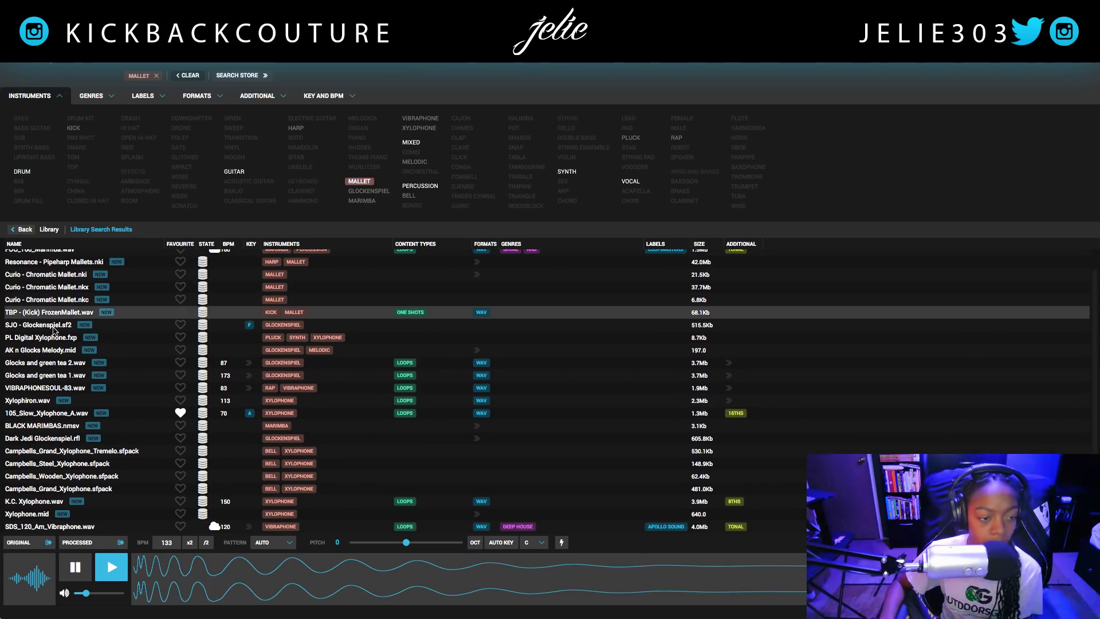
left_click(61, 390)
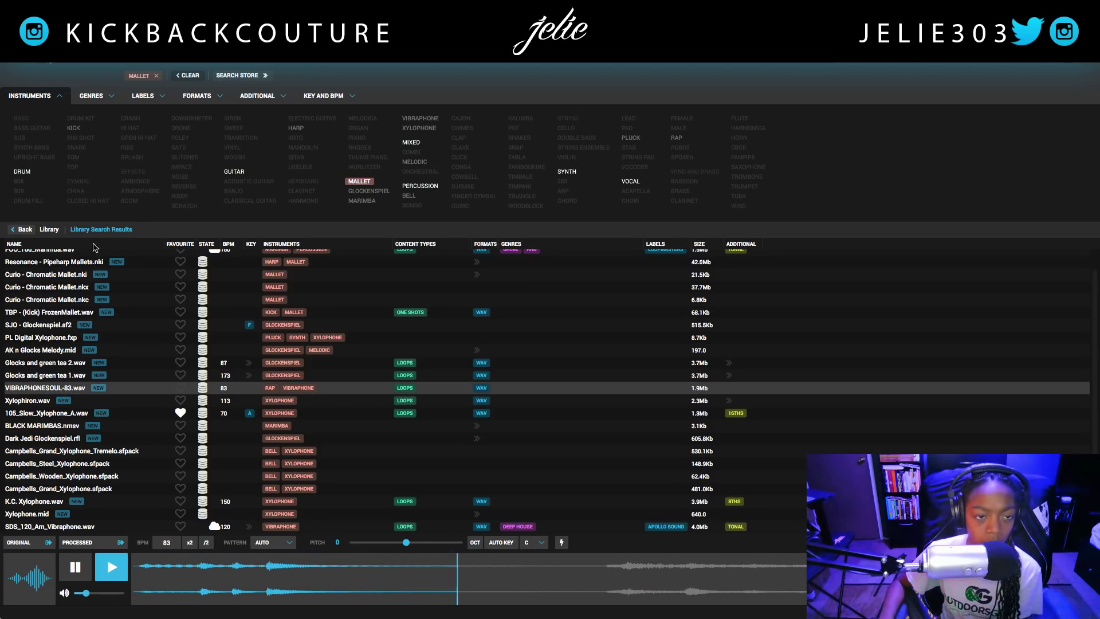
Narrow the mallet results to WAV files and audition LUN_110_B_Melody_Glock_b, VIBRAPHONESOUL-83, Xylophiron and 105_Slow_Xylophone_A
left_click(197, 95)
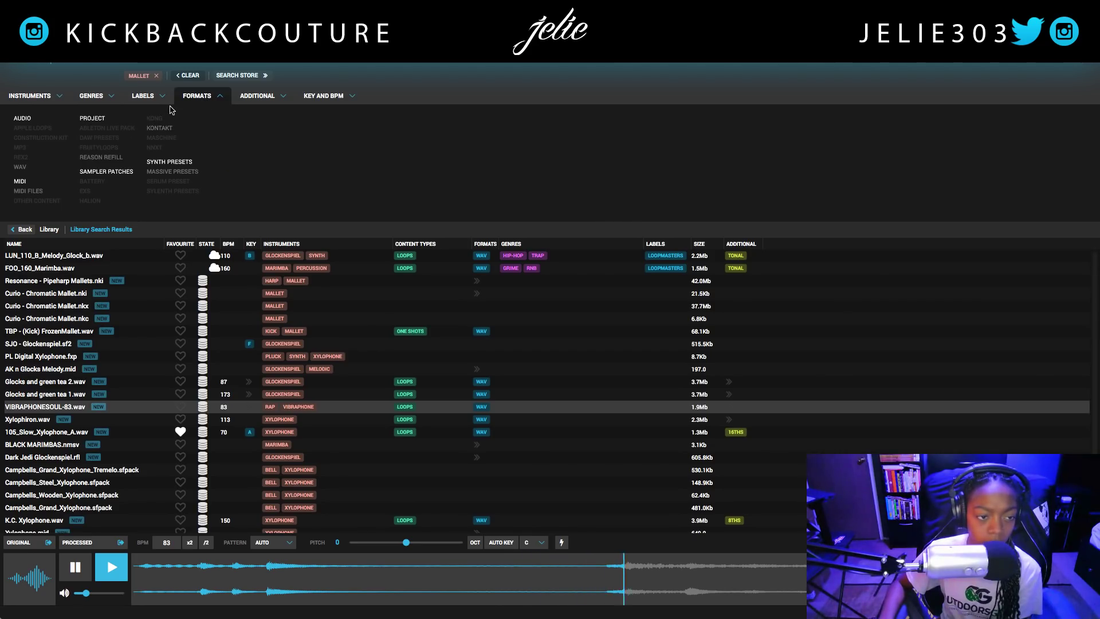
left_click(19, 167)
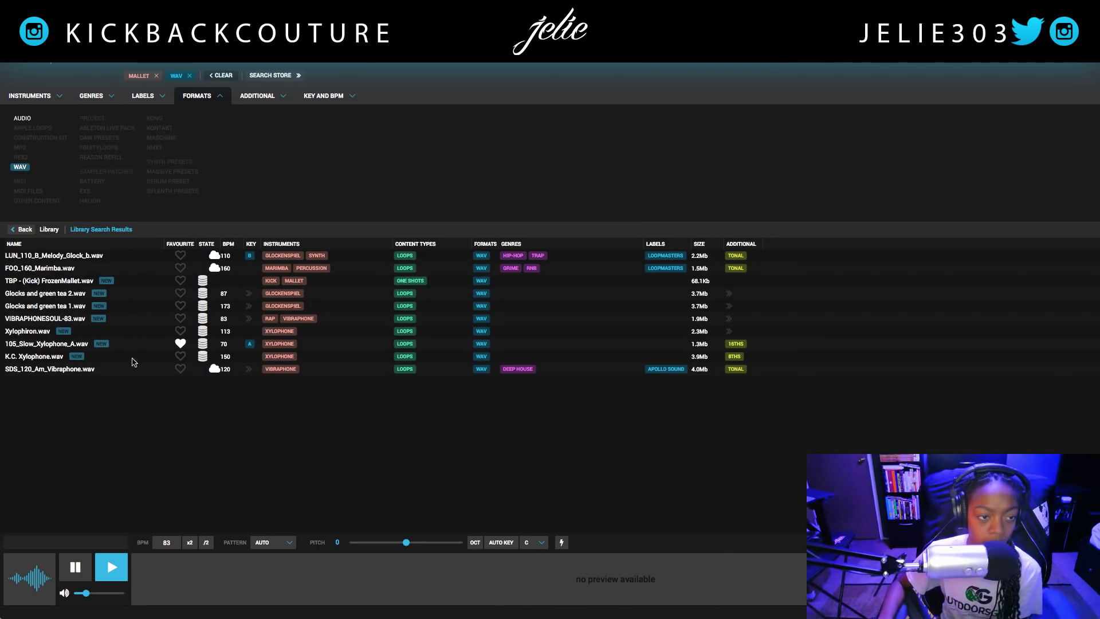
left_click(75, 258)
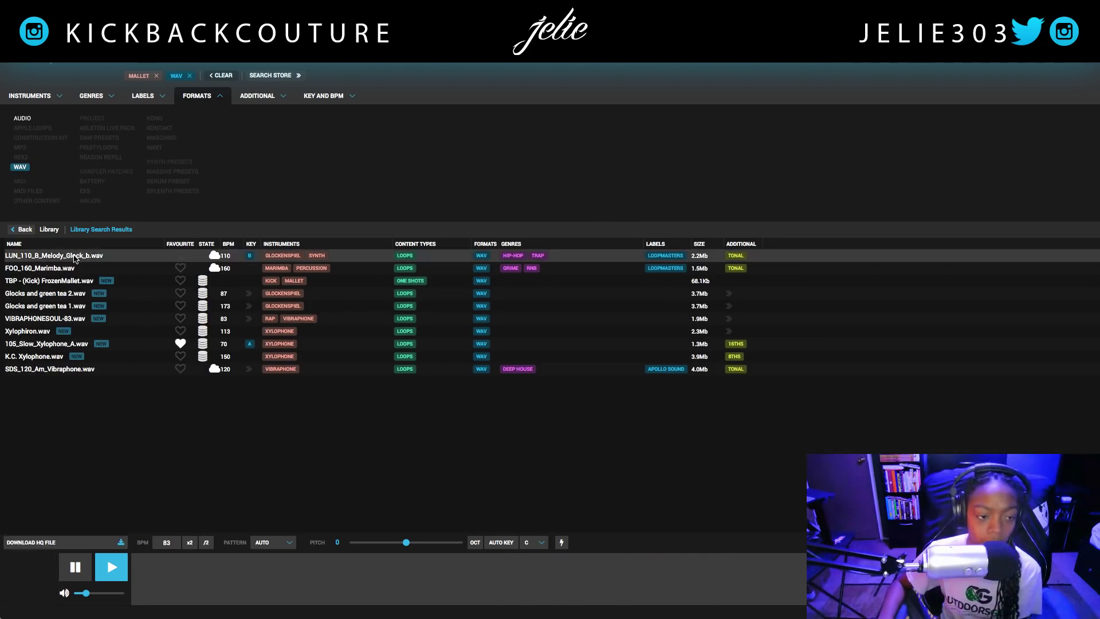
left_click(113, 566)
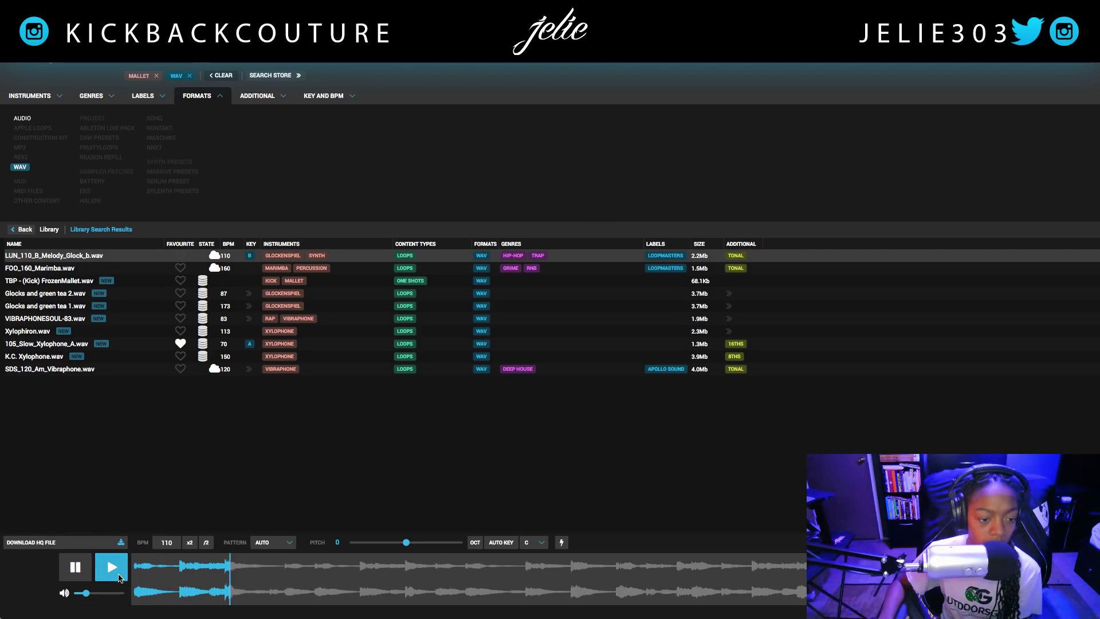
left_click(62, 319)
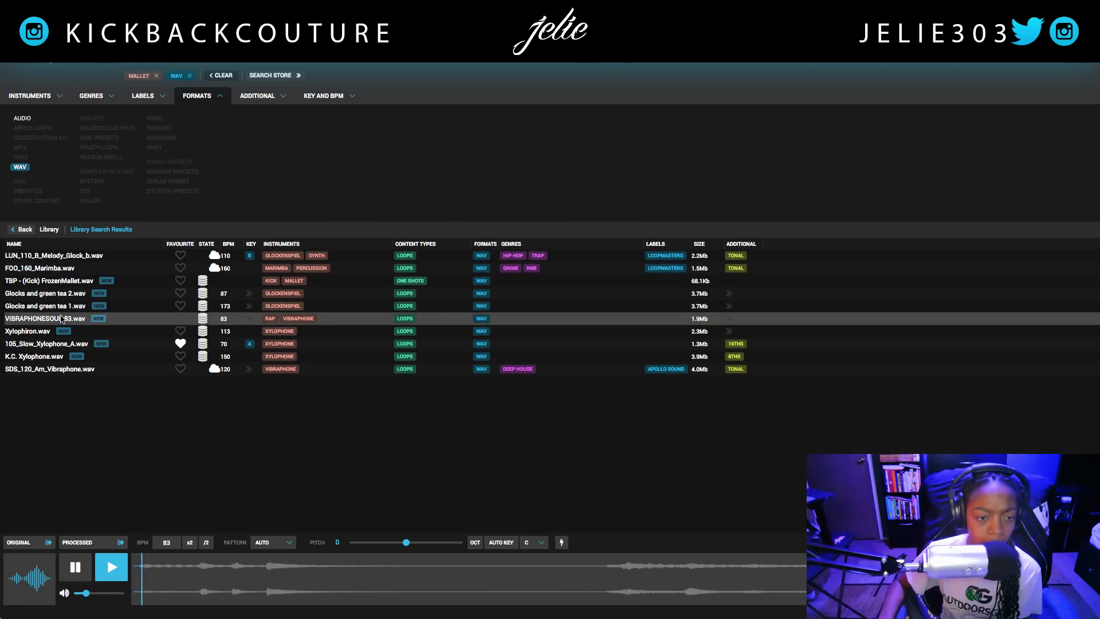
left_click(37, 333)
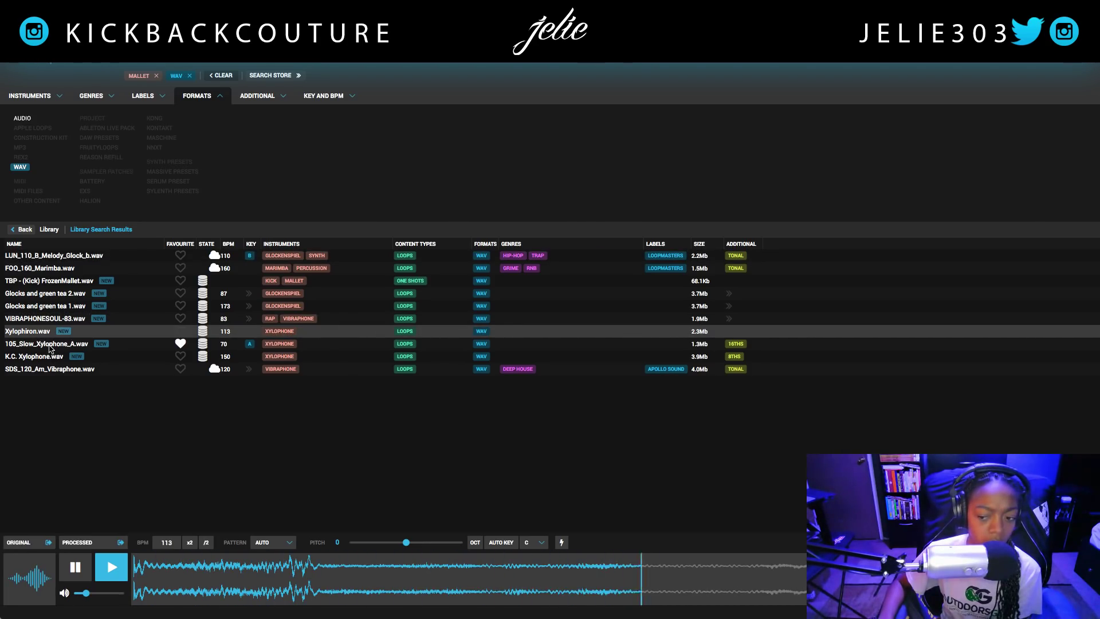
left_click(50, 346)
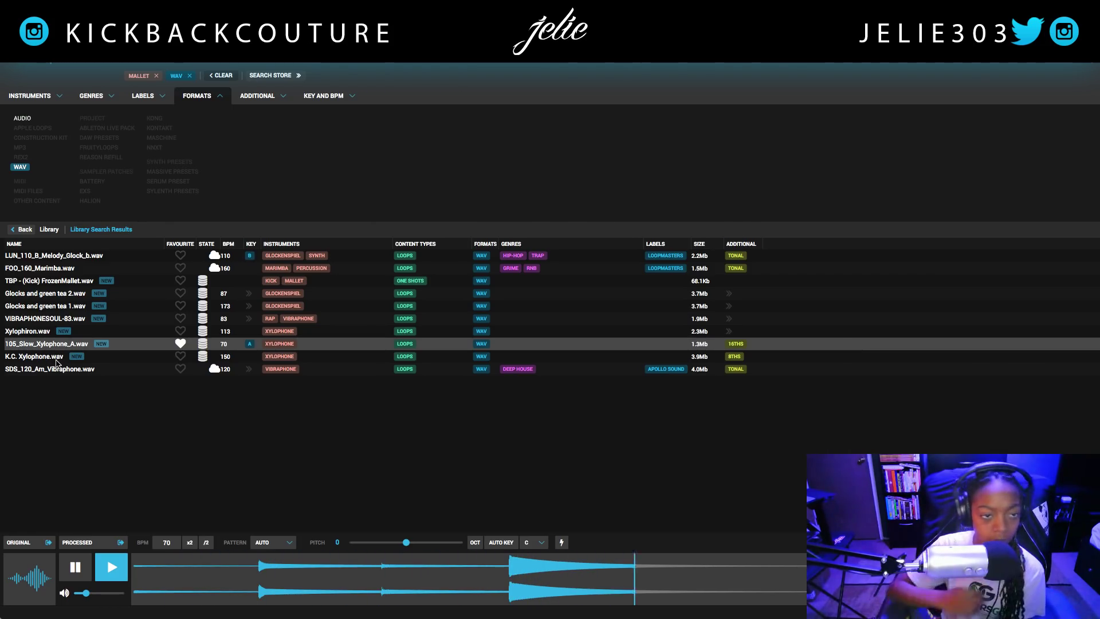
Replace the Mallet filter with Guitar and Acoustic Guitar for the WAV results
left_click(87, 96)
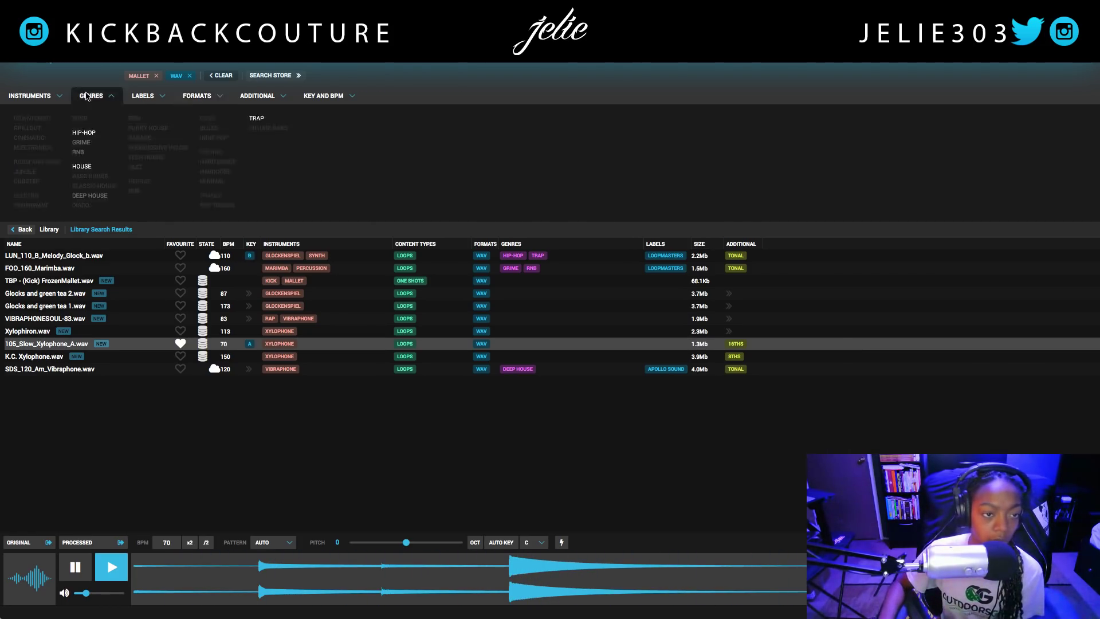
left_click(42, 97)
left_click(358, 182)
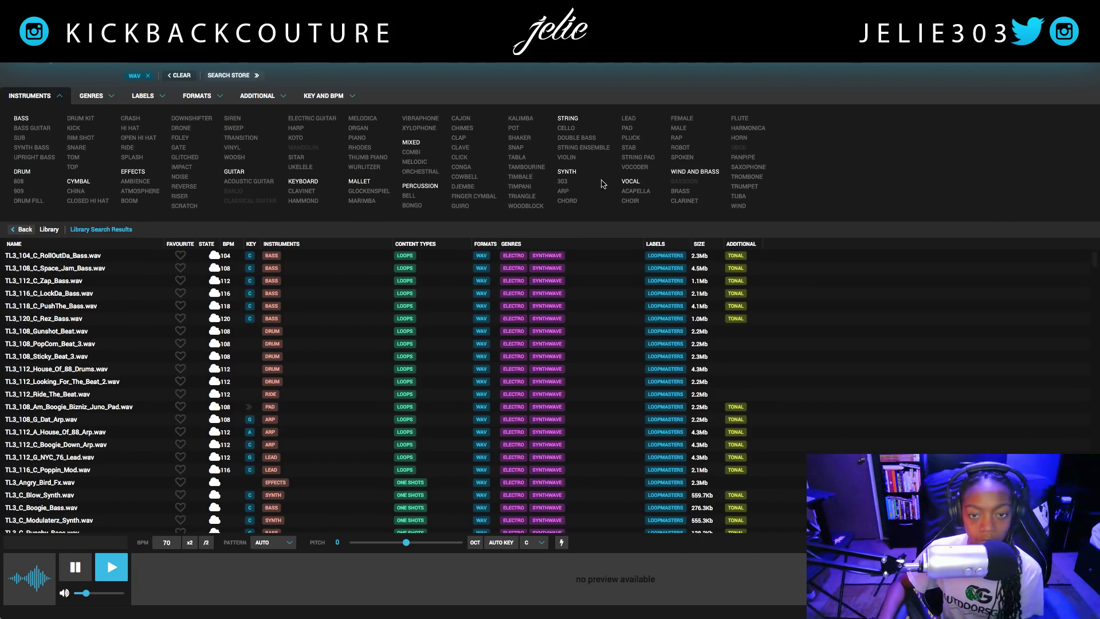
left_click(248, 182)
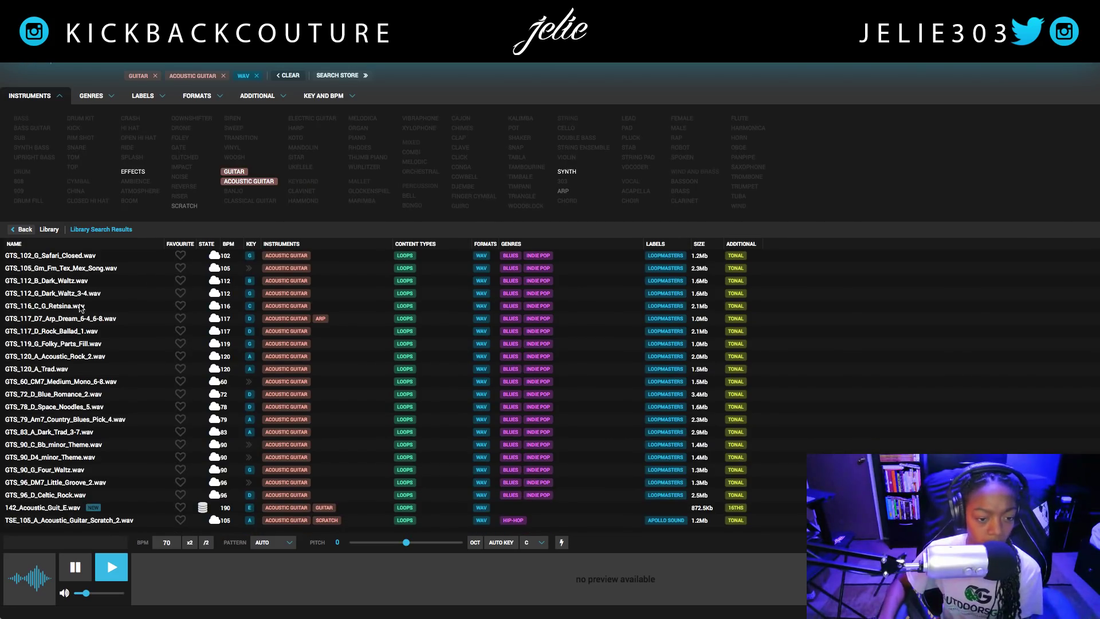
Audition GTS_112_G_Dark_Waltz_3-4.wav and show where it is stored in the library
left_click(82, 294)
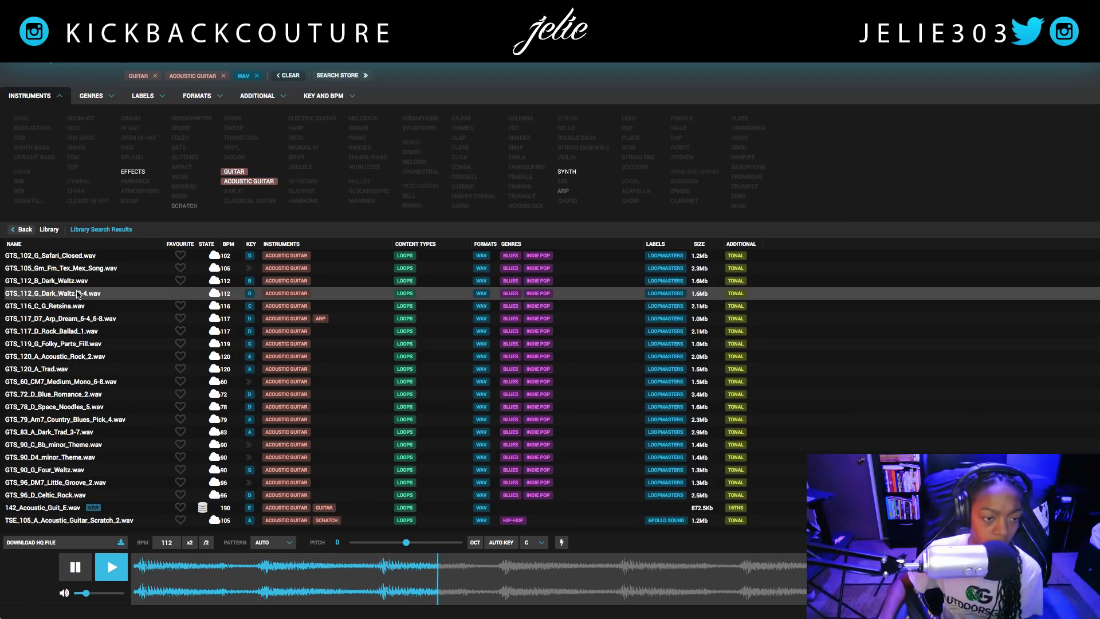
right_click(77, 296)
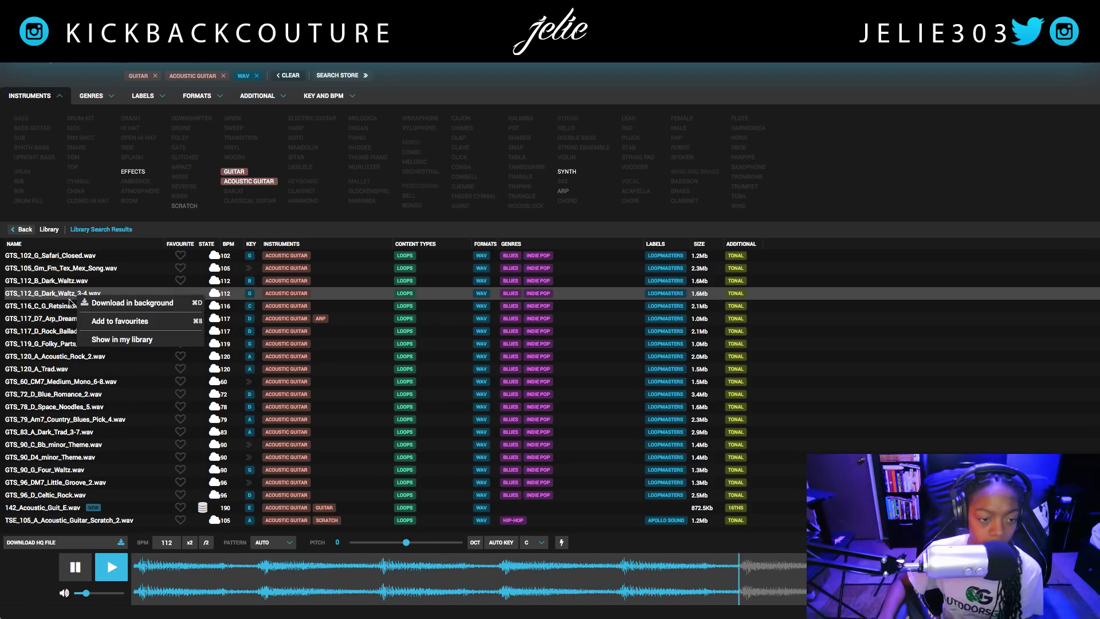
left_click(126, 341)
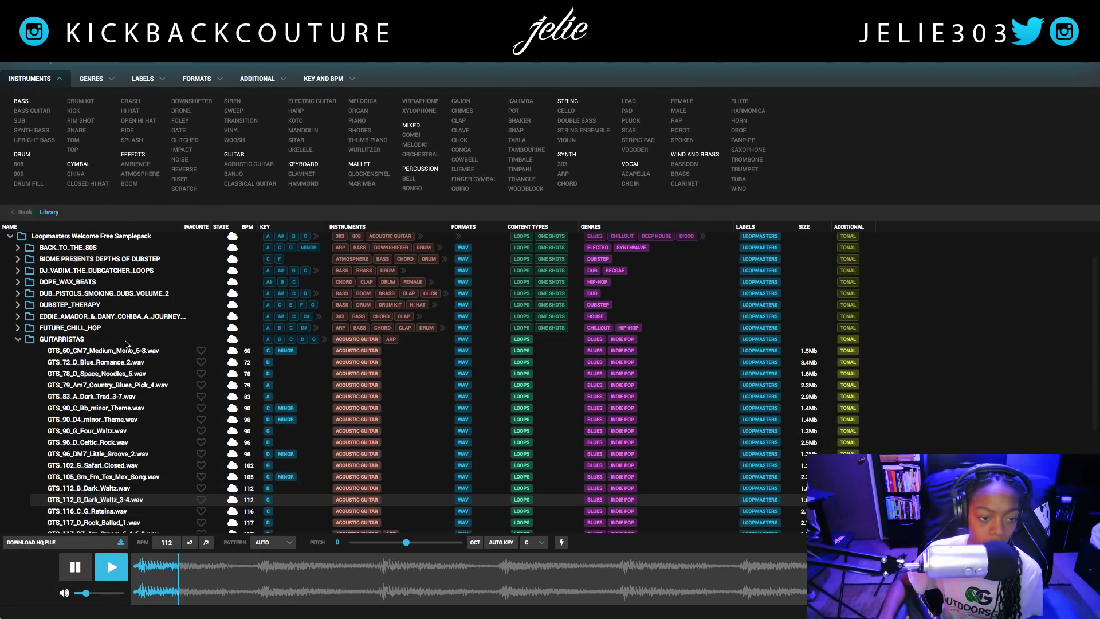
Audition GTS_90_C_Bb_minor_Theme.wav in the GUITARRISTAS folder and collapse that folder
scroll(77, 352, "up", 1)
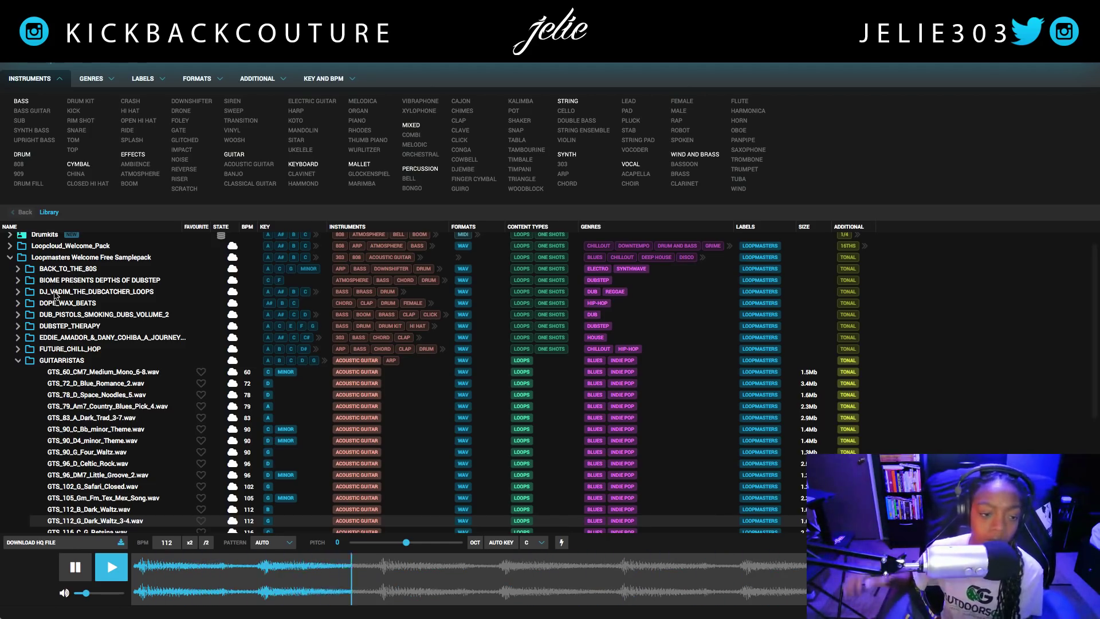
left_click(106, 428)
scroll(29, 340, "down", 2)
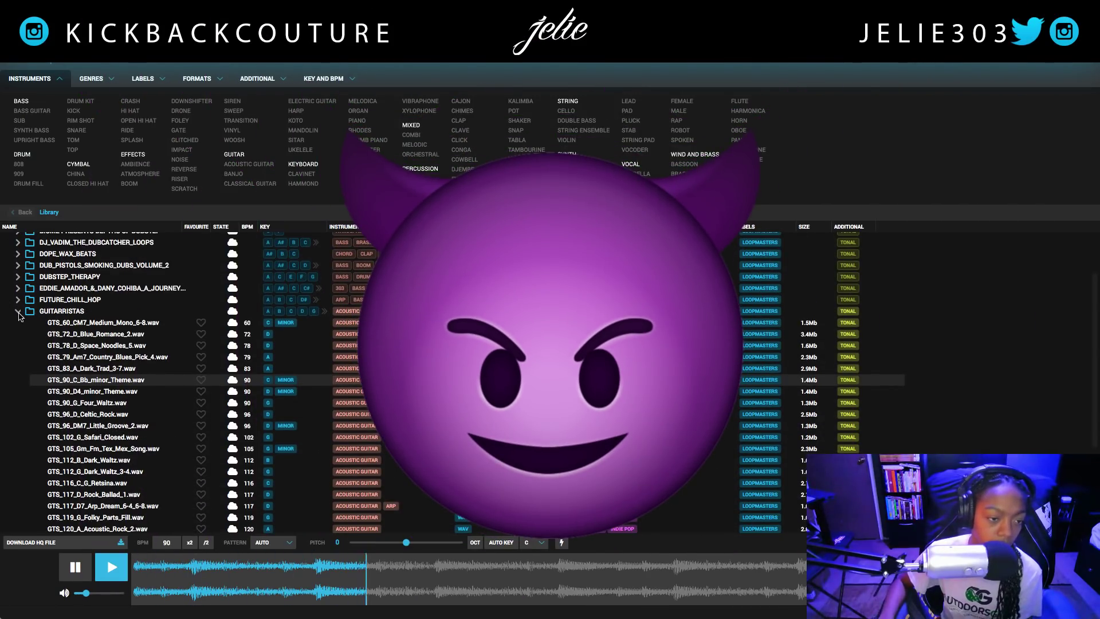
left_click(18, 313)
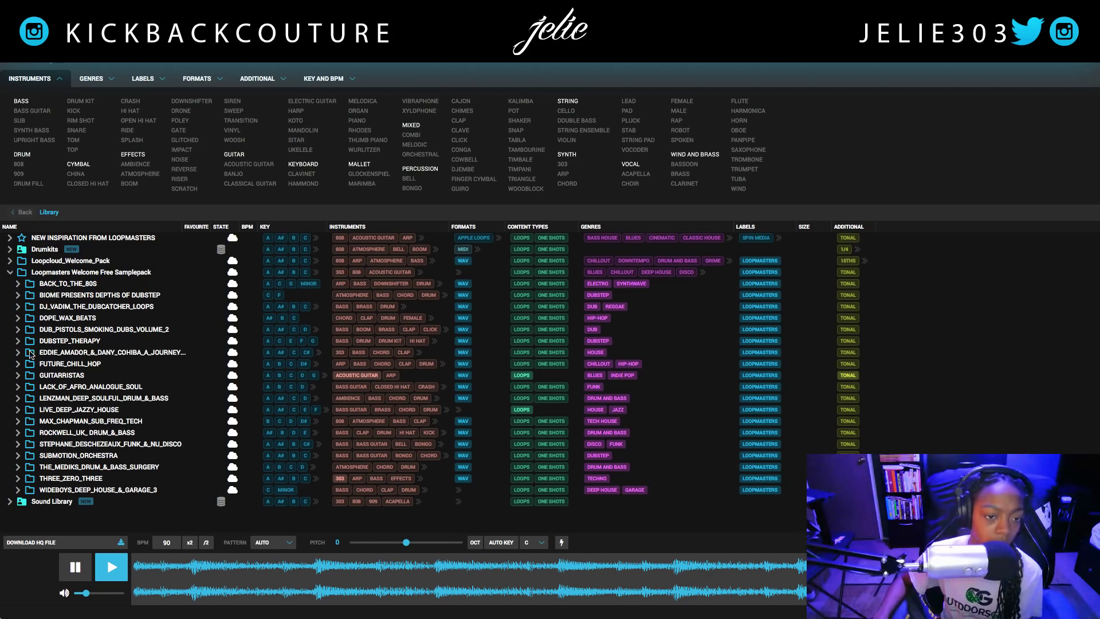
Filter the library by Acoustic Guitar and sort the results by state with local files first
left_click(249, 164)
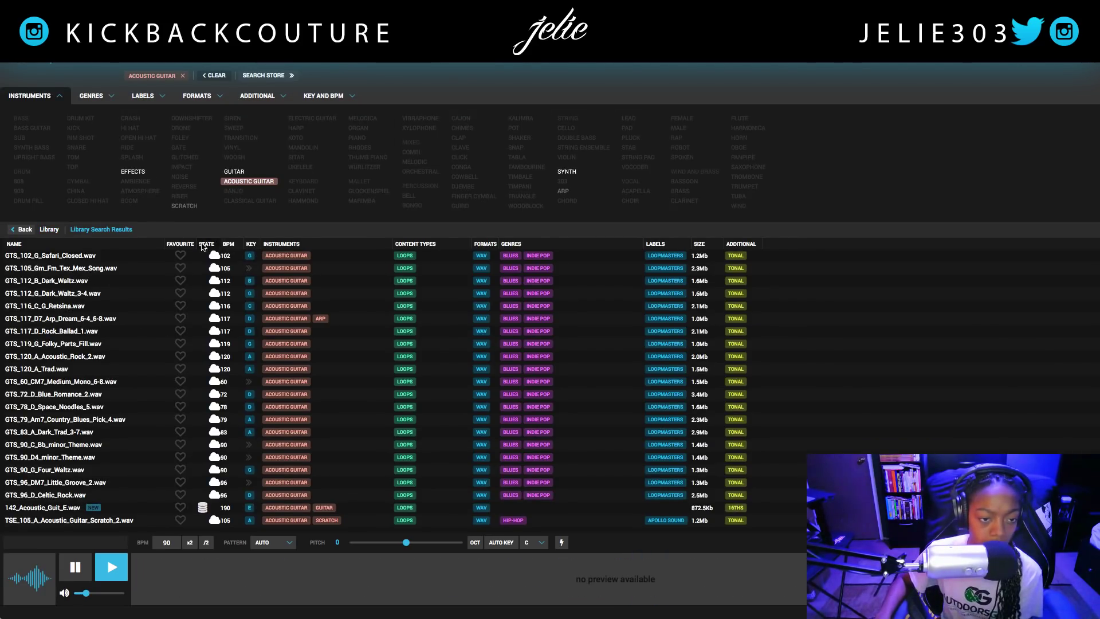
left_click(204, 244)
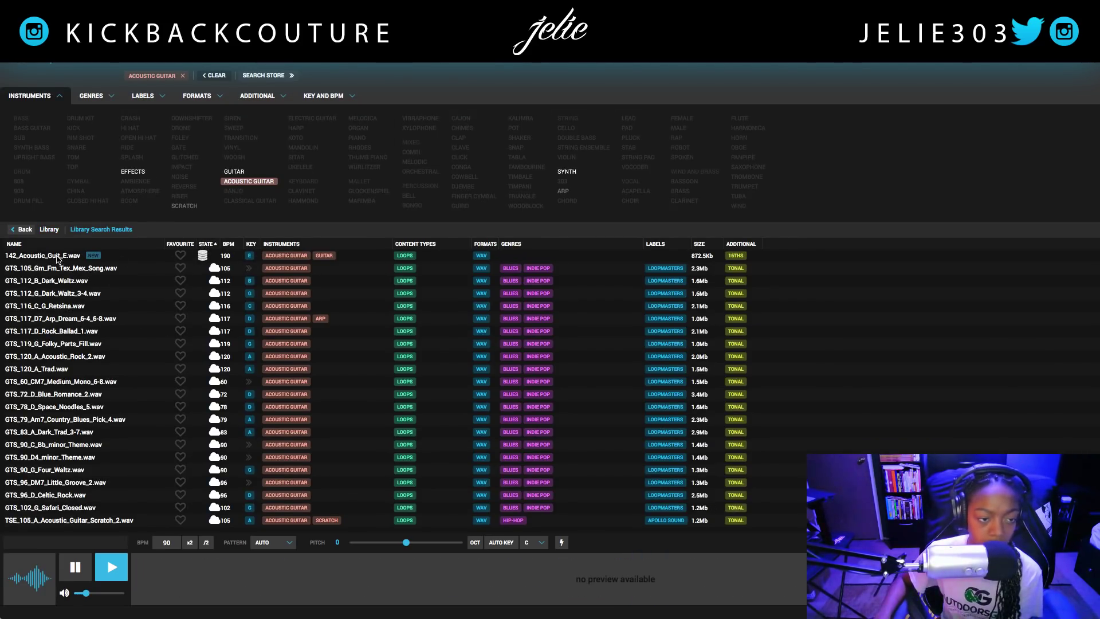
Audition the 142_Acoustic_Guit_E, GTS_120_A_Acoustic_Rock_2, GTS_79_Am7_Country_Blues_Pick_4, GTS_90_C_Bb_minor_Theme and GTS_102_G_Safari_Closed loops
left_click(58, 258)
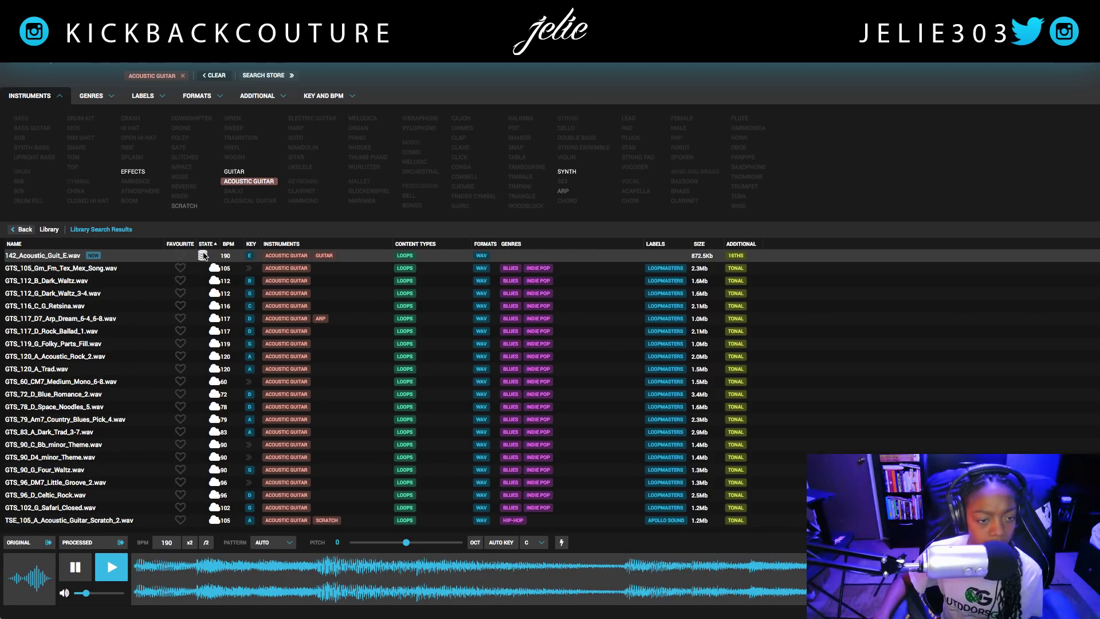
left_click(110, 296)
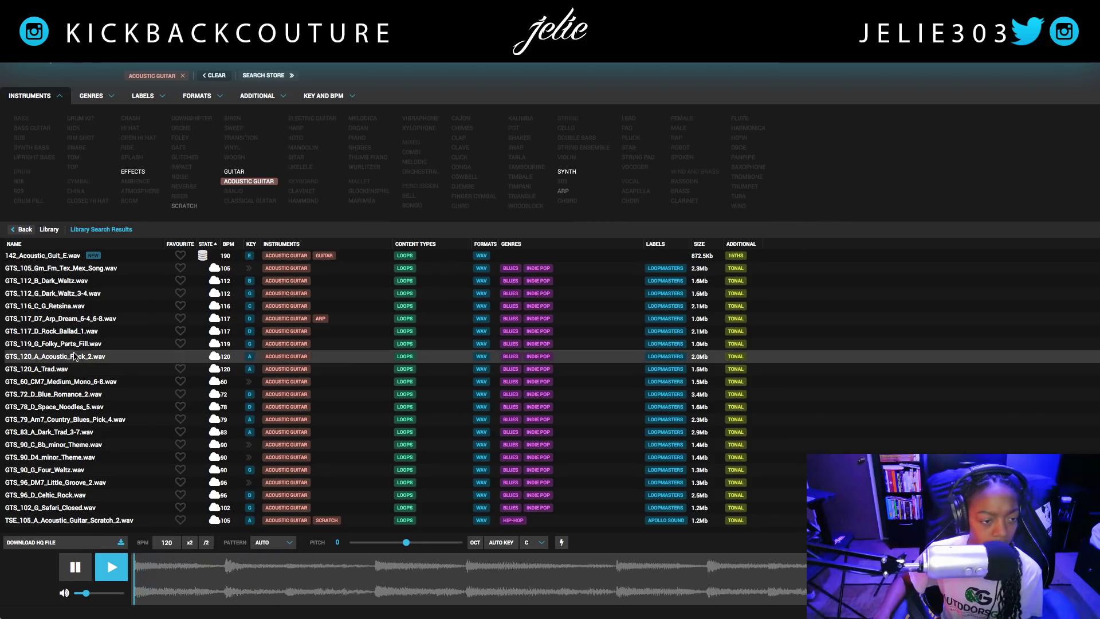
left_click(60, 330)
left_click(87, 421)
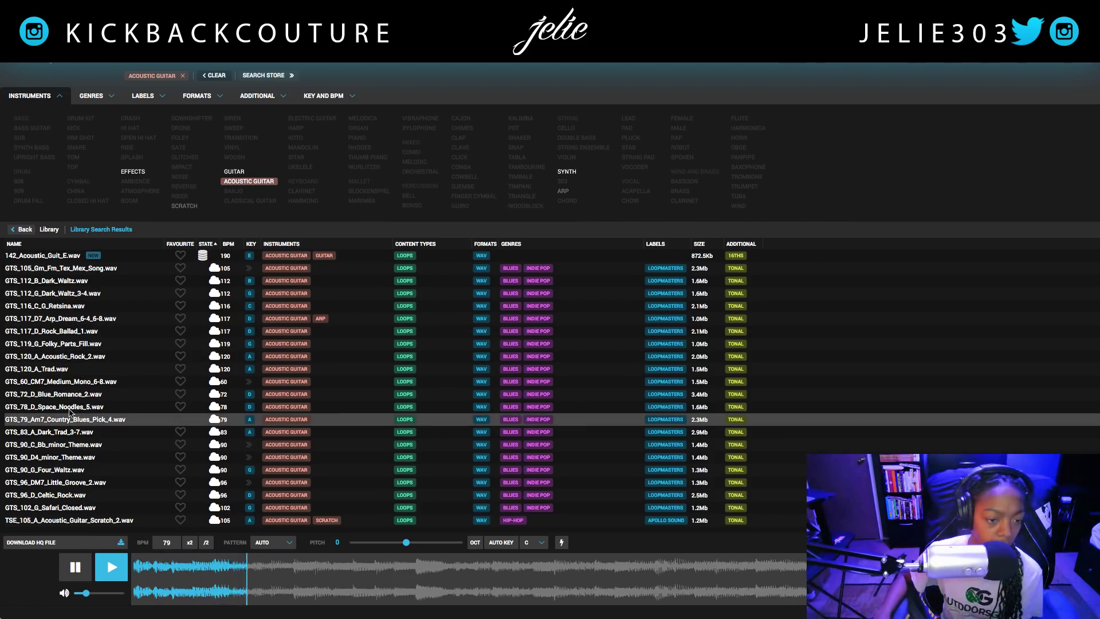
left_click(69, 446)
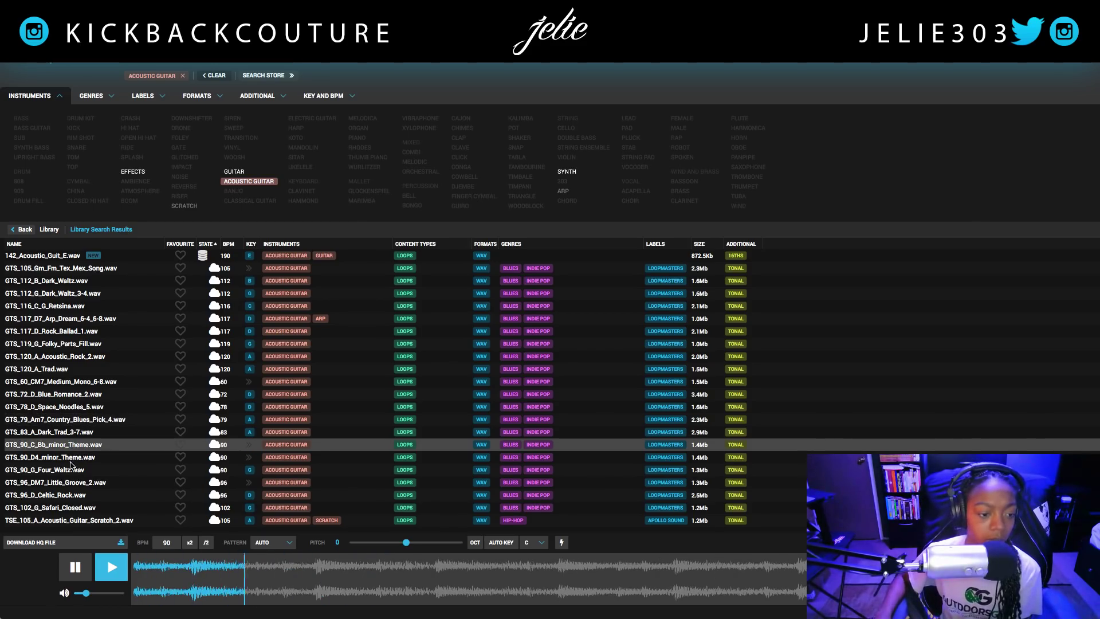
left_click(65, 508)
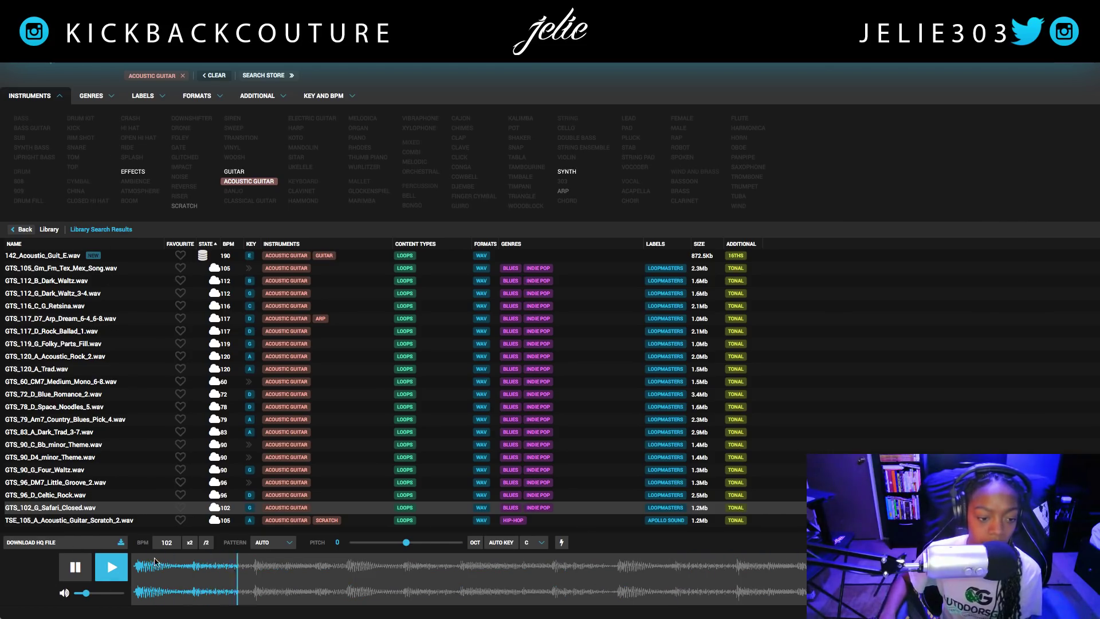
Raise the GTS_102_G_Safari_Closed preview tempo to 118 BPM, try double tempo and switch to half tempo
left_click_drag(175, 548, 196, 367)
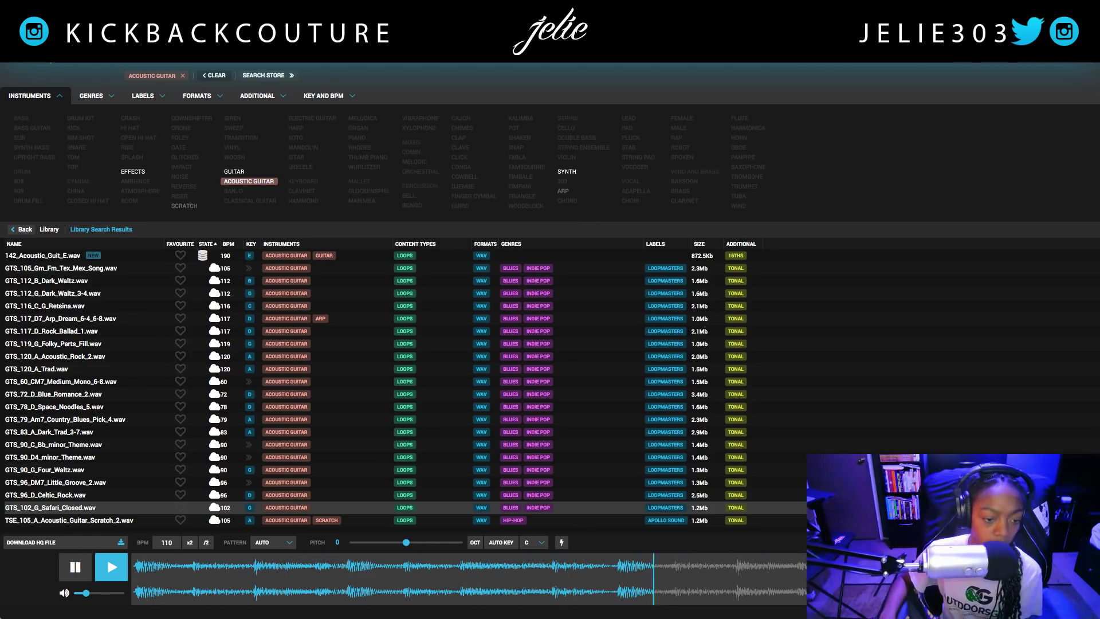
left_click_drag(178, 548, 191, 542)
left_click(191, 543)
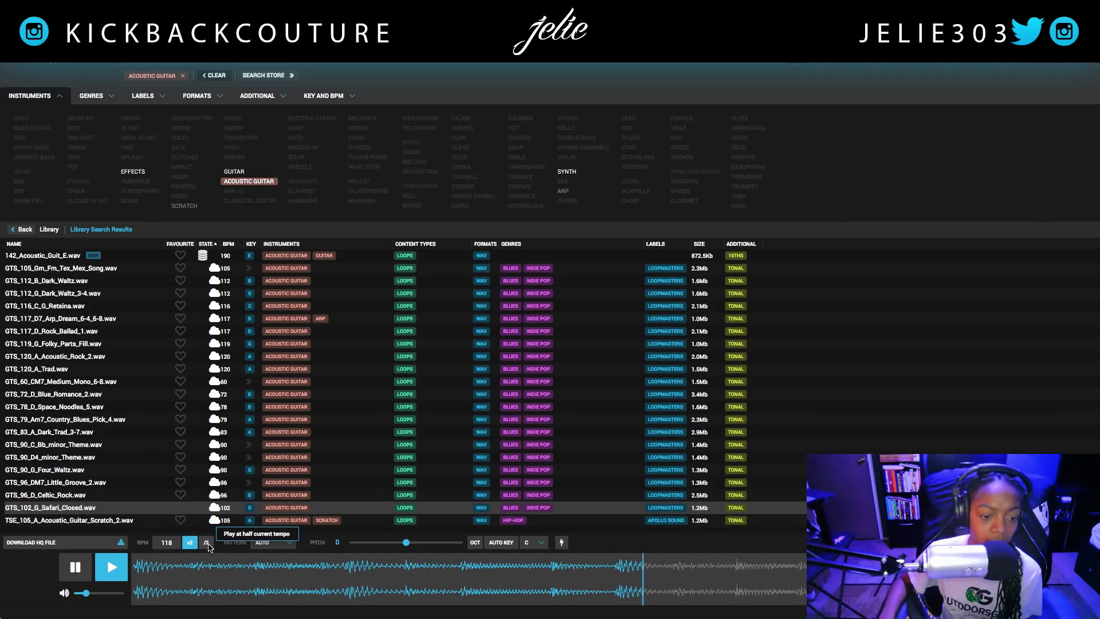
left_click(208, 545)
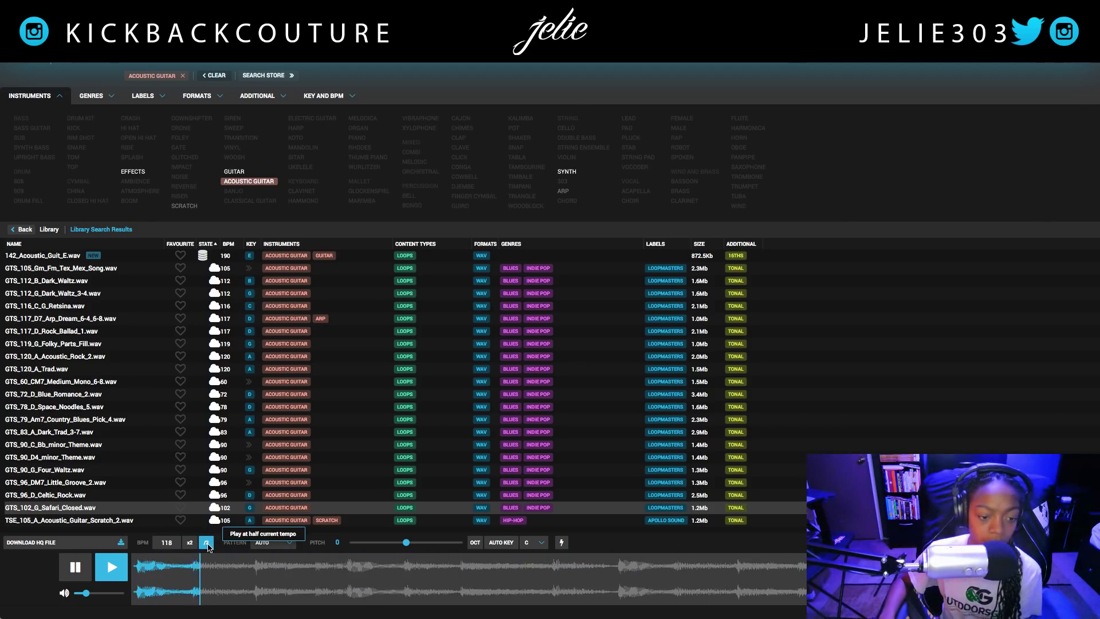
Set the preview pattern for the GTS_102_G_Safari_Closed loop to 2 Bar
left_click(290, 544)
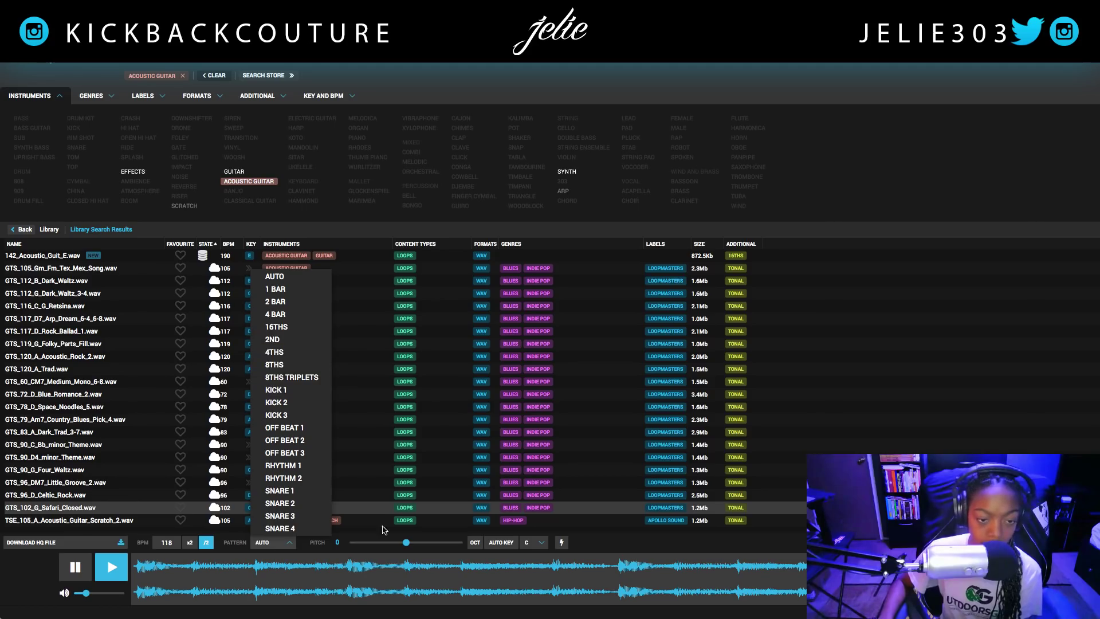
left_click(287, 301)
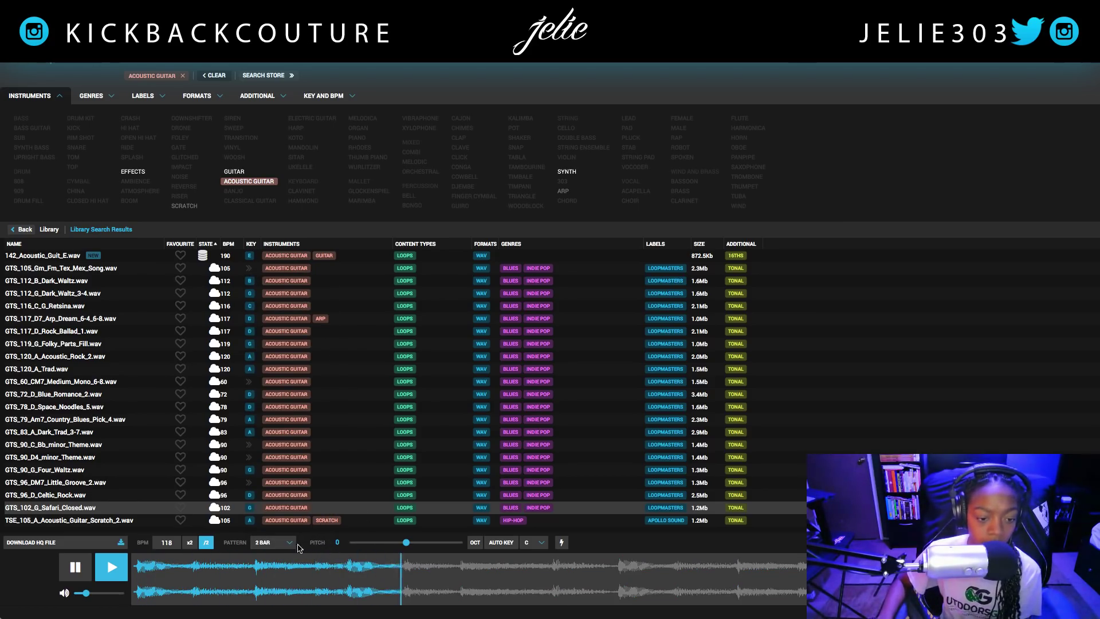
Try raising the preview pitch by 5 semitones and transposing it down an octave, resetting the pitch to 0 after each
left_click(338, 541)
left_click_drag(408, 545, 411, 544)
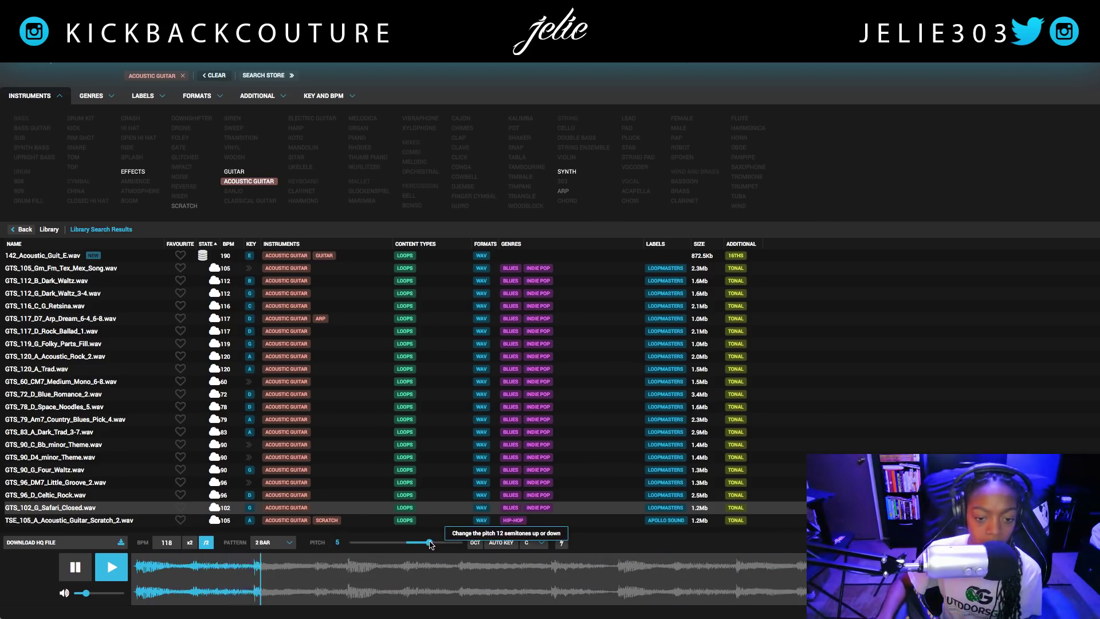
left_click_drag(431, 545, 408, 544)
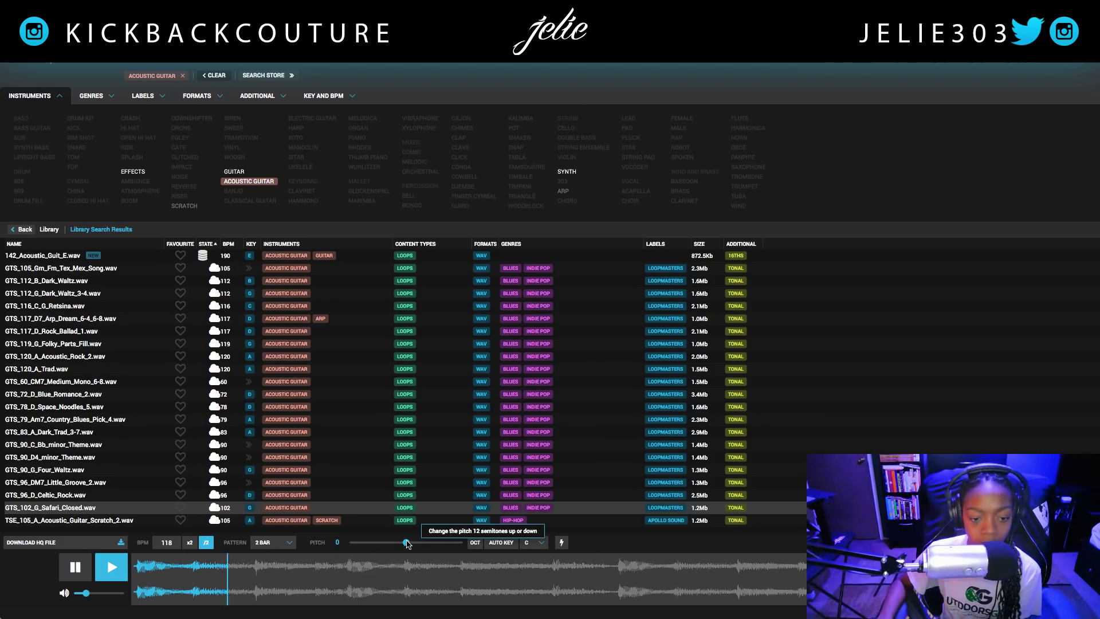
left_click(476, 544)
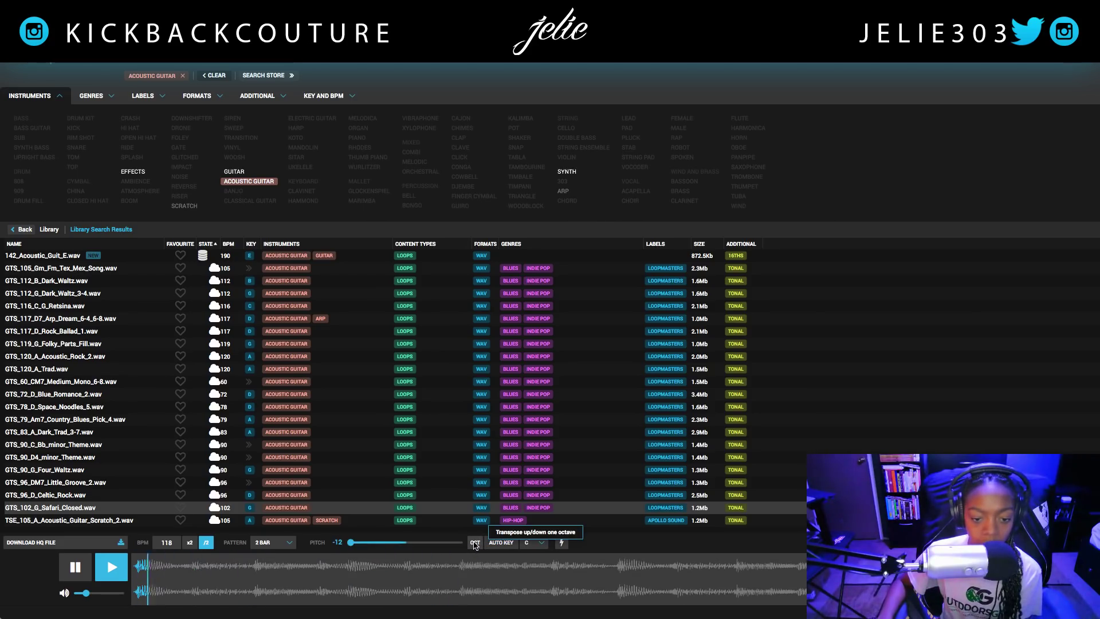
left_click(474, 545)
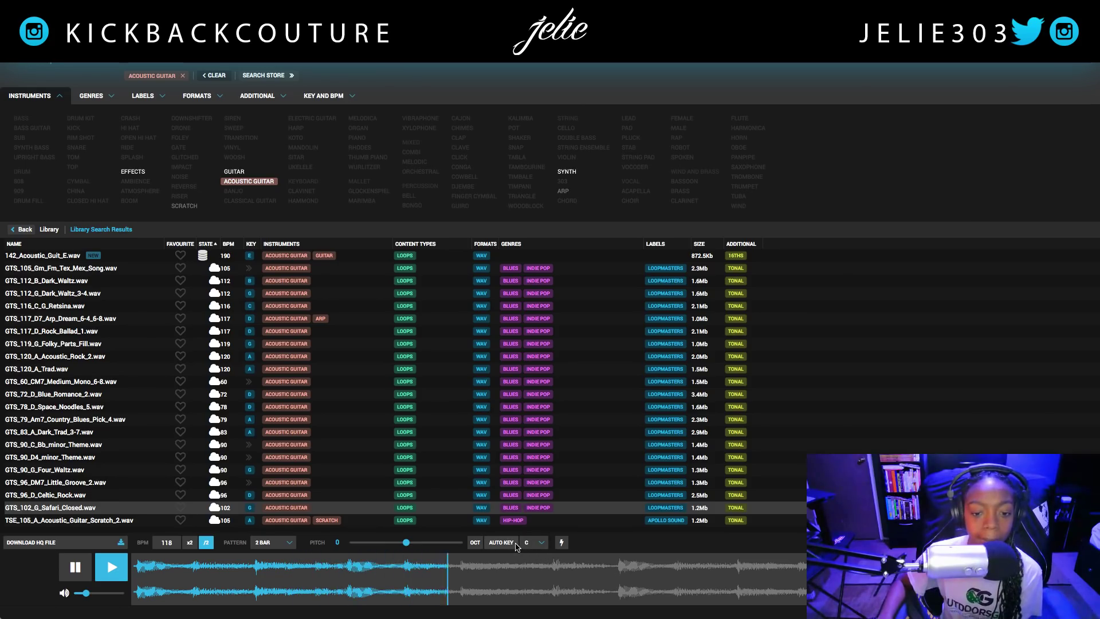
Turn on Auto Key for the preview, set the target key to D# and transpose the loop up an octave
left_click(502, 543)
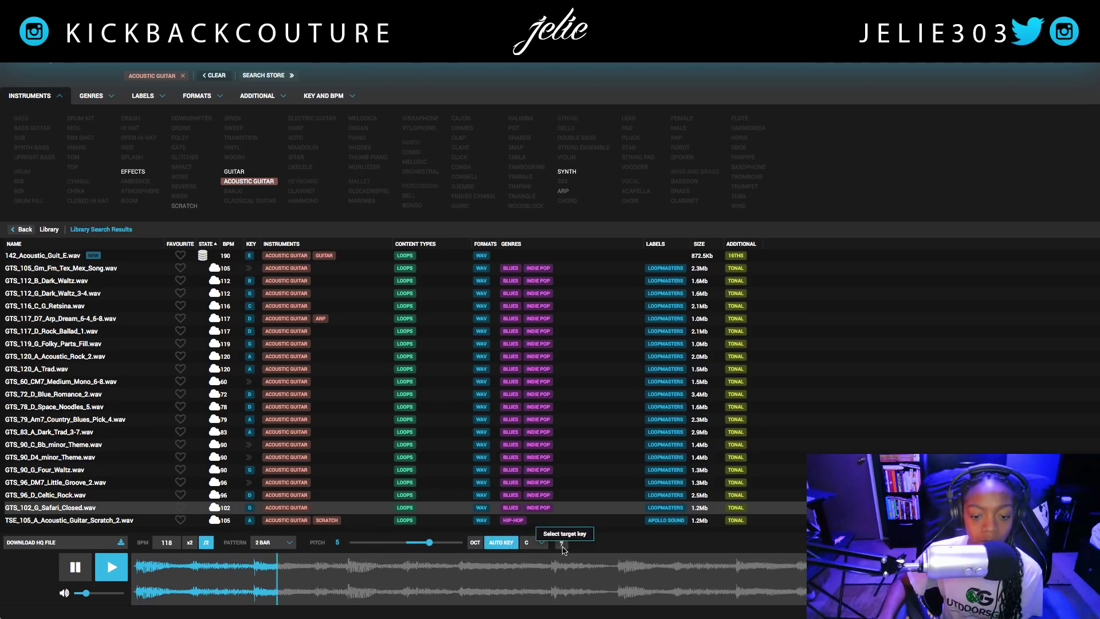
left_click(538, 549)
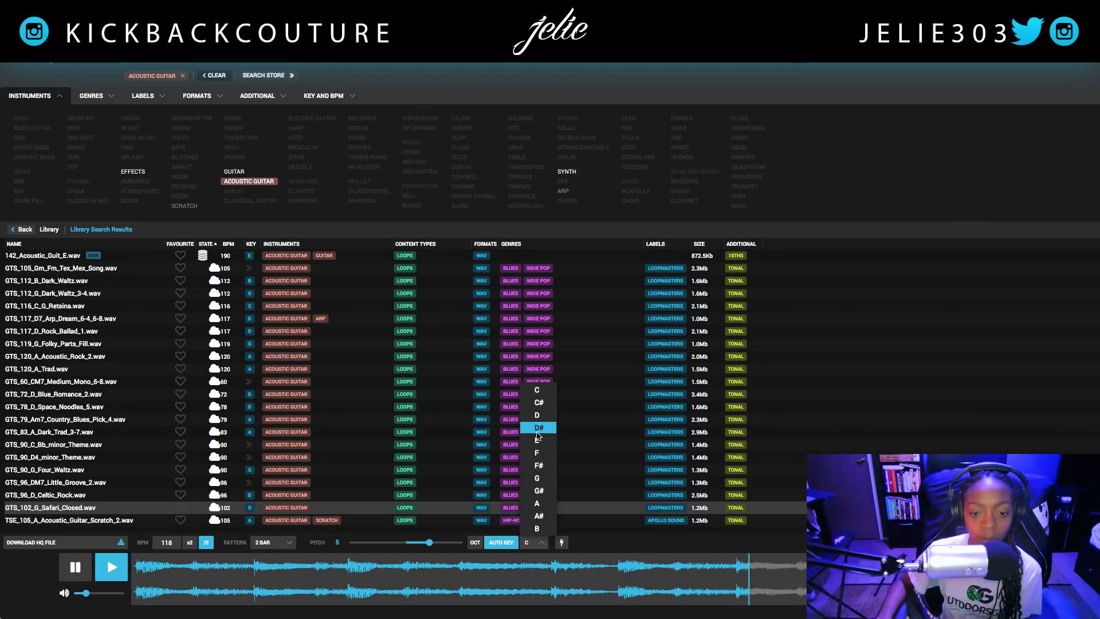
left_click(538, 429)
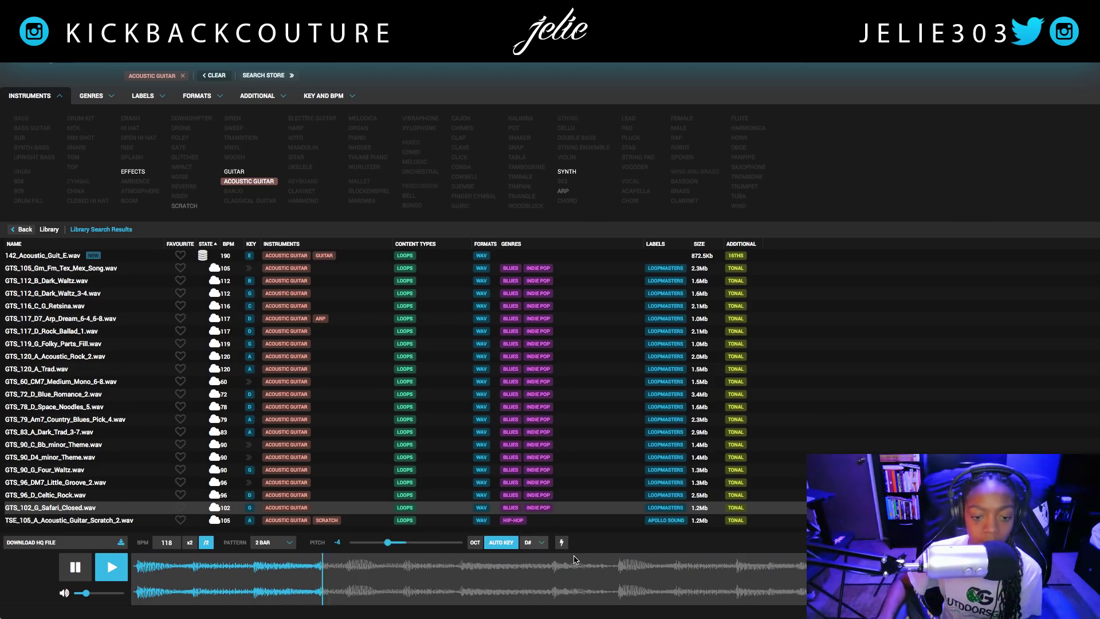
left_click(477, 544)
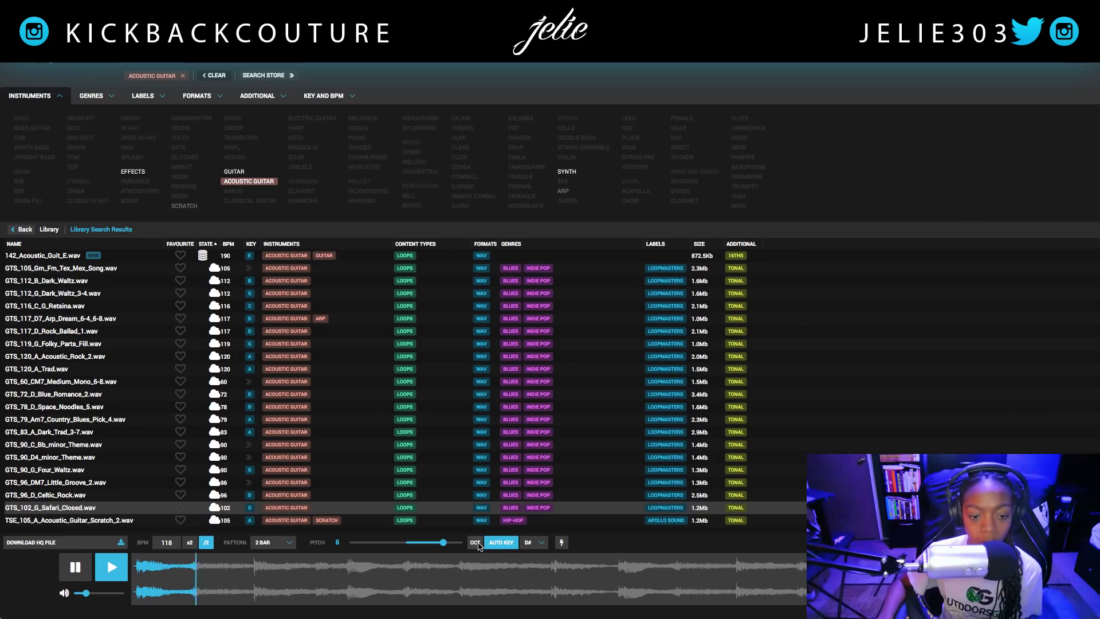
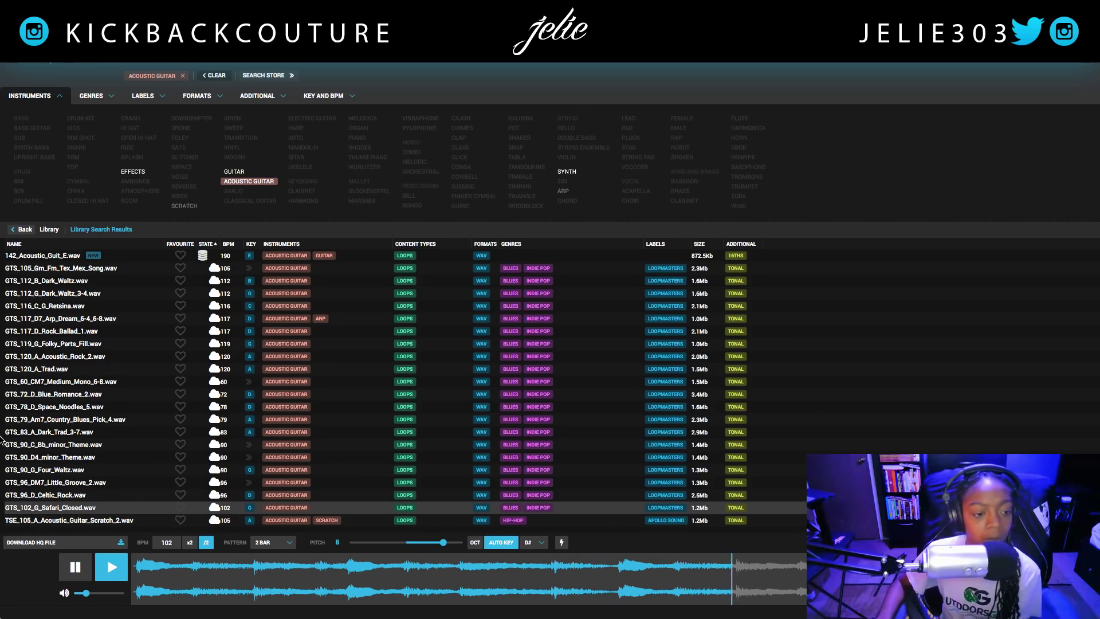
Switch to Reason and add the Loopcloud plugin from Favorite Plugins to the rack below the ID8 device
left_click(16, 162)
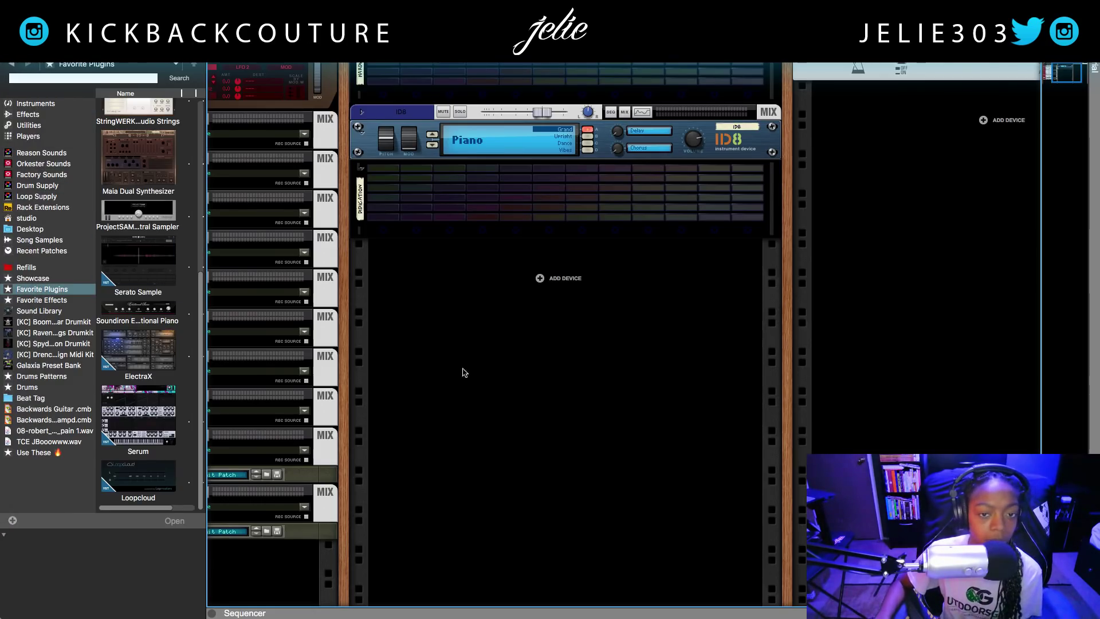
key("F3")
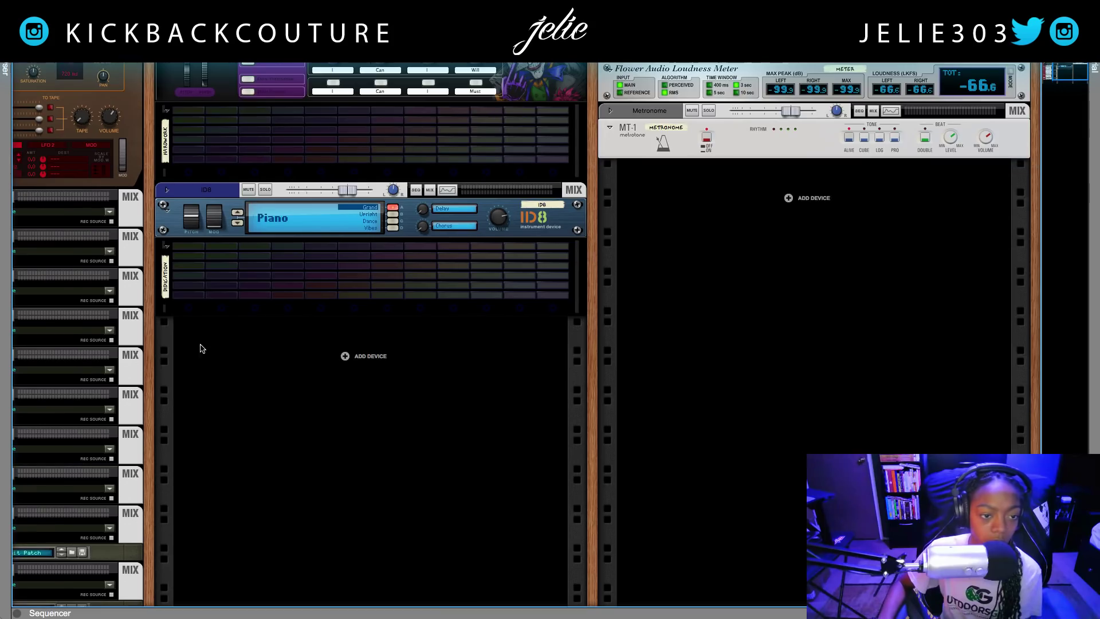
key("F3")
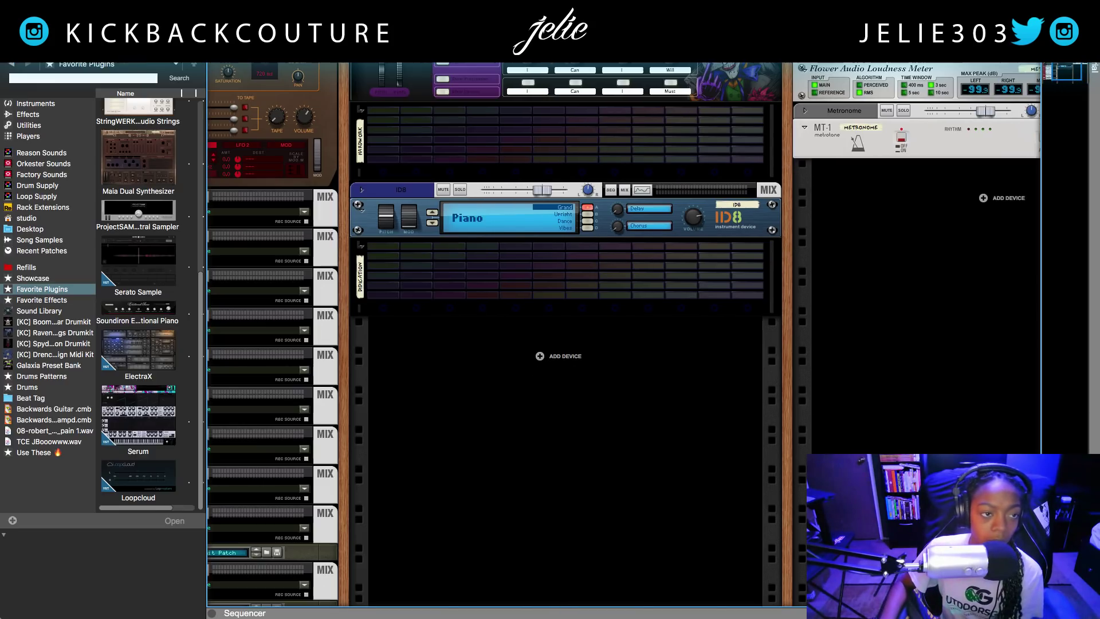
left_click(132, 491)
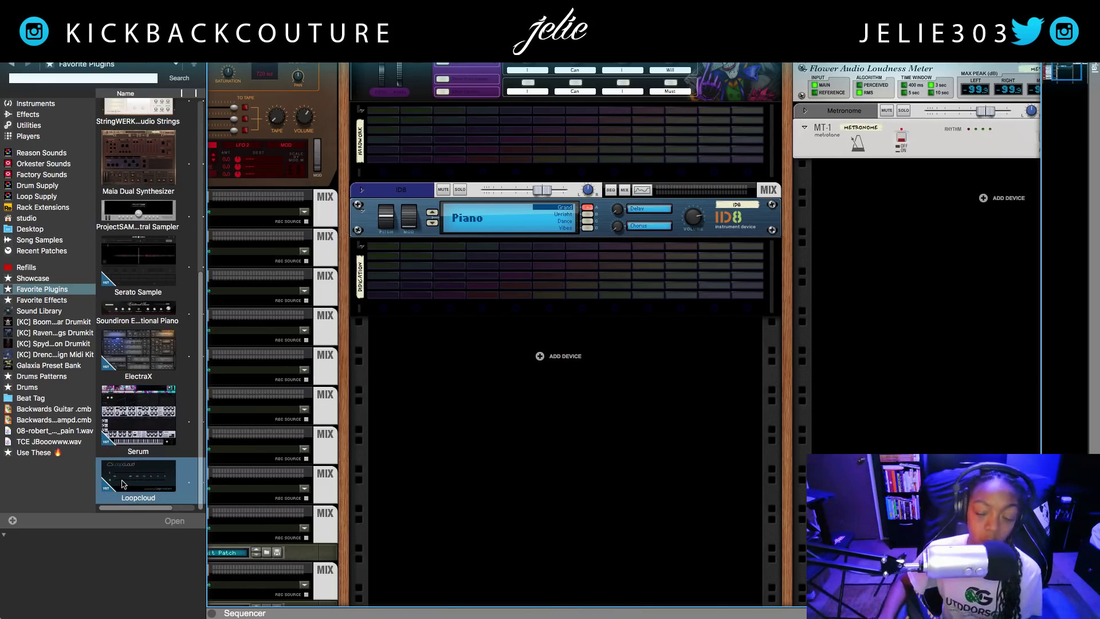
left_click_drag(122, 484, 565, 367)
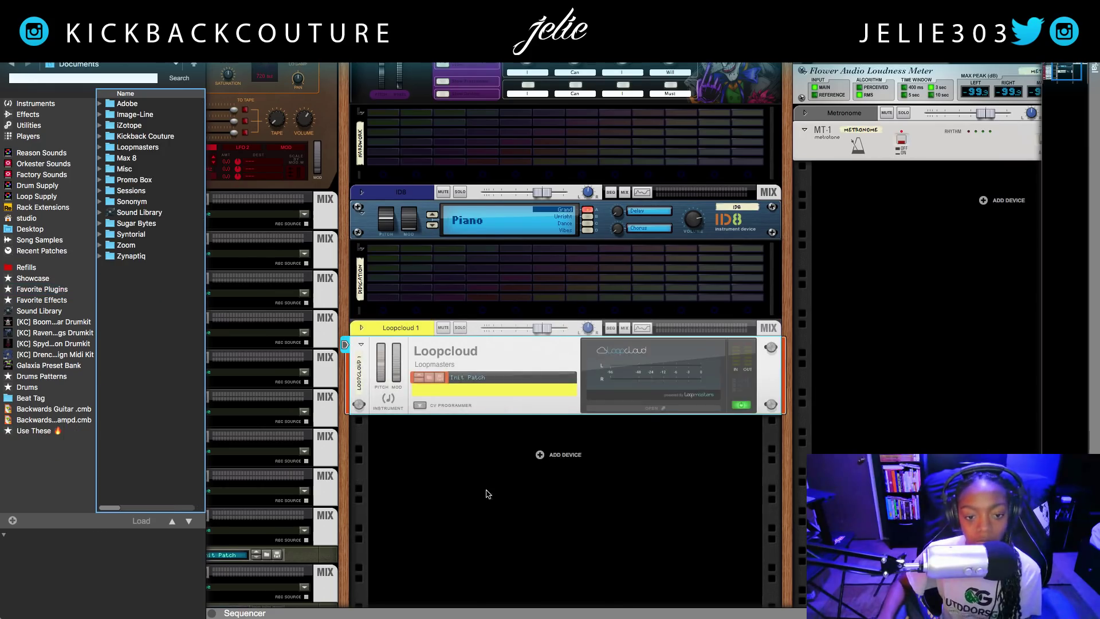
Open the Loopcloud 1 plugin window over the rack, set it to keep open, and close it
left_click(640, 418)
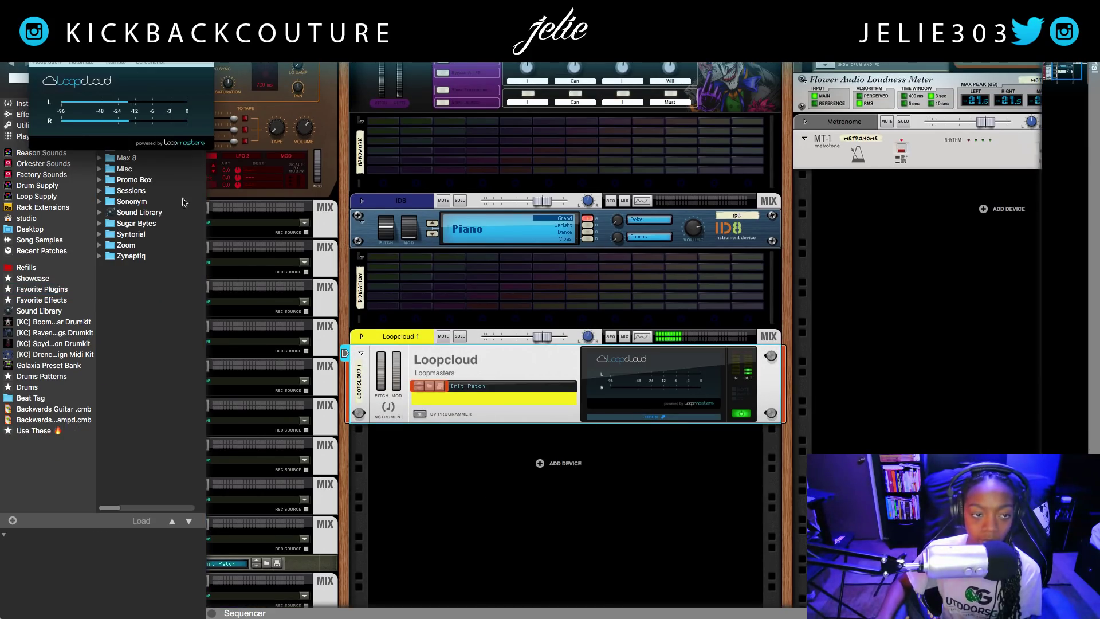
left_click_drag(98, 37, 410, 157)
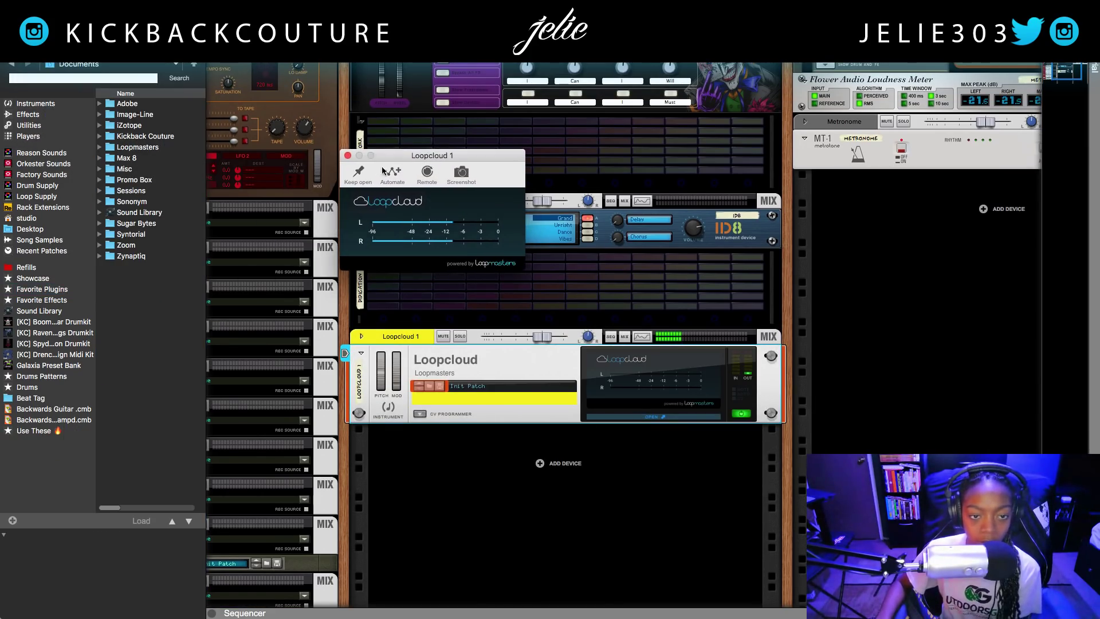
left_click(365, 177)
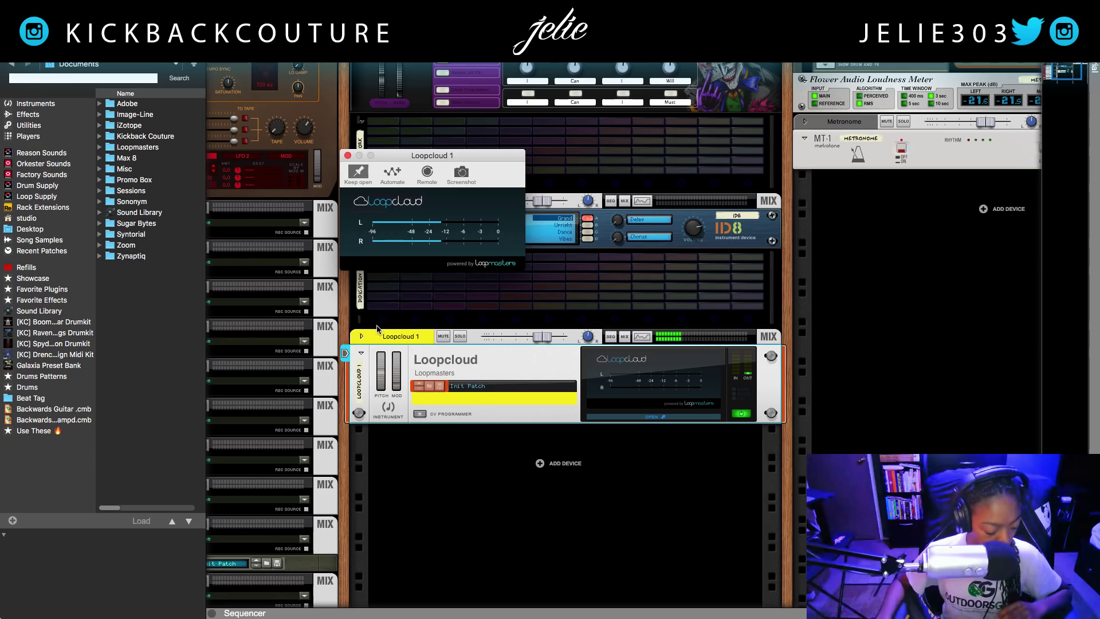
left_click(347, 155)
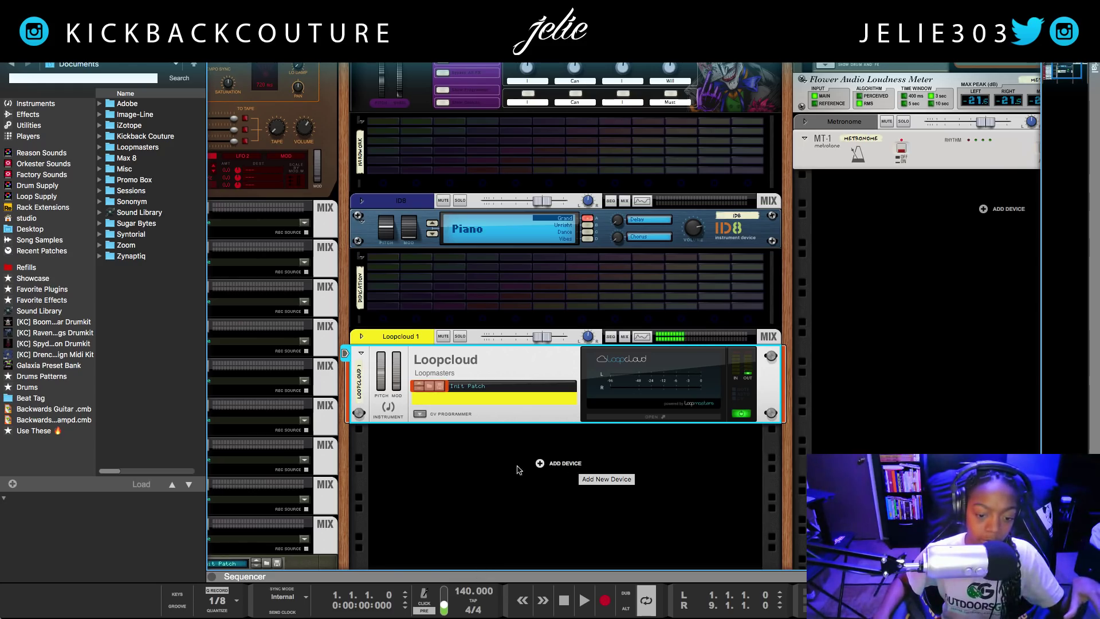
Switch back to the Loopcloud app and play GTS_102_G_Safari_Closed at 140 BPM, toggling half tempo off and on to compare
key("F3")
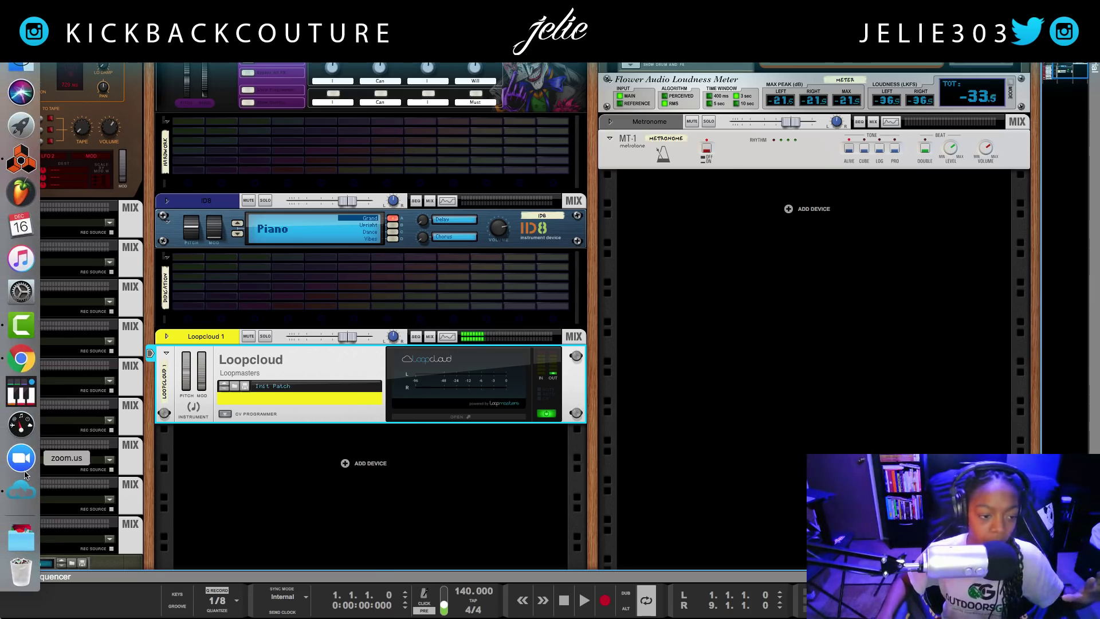
left_click(29, 486)
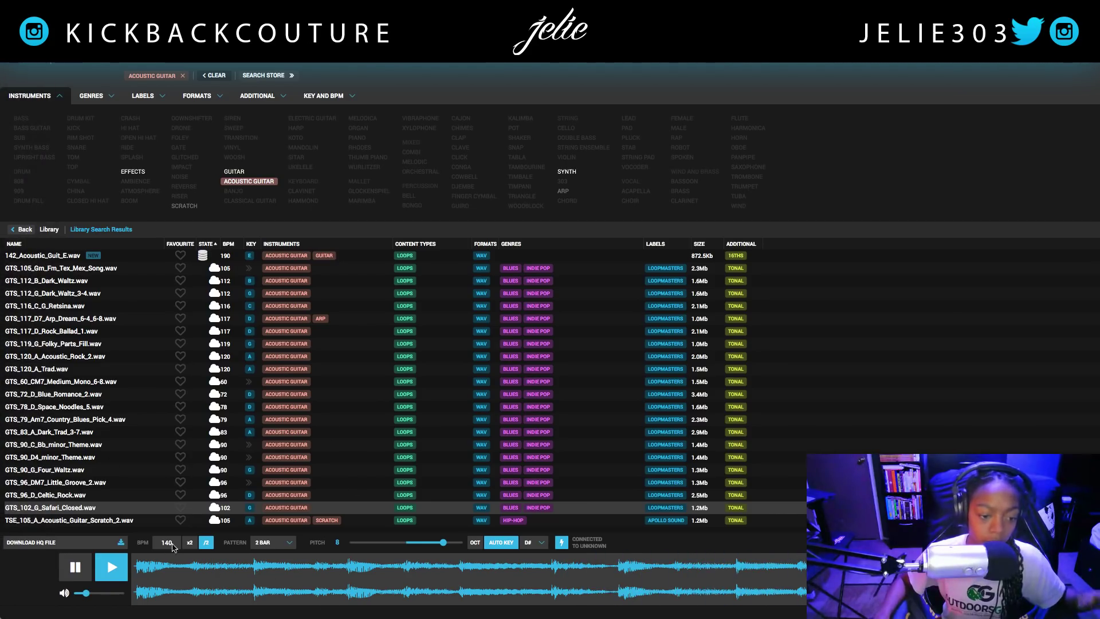
left_click(206, 543)
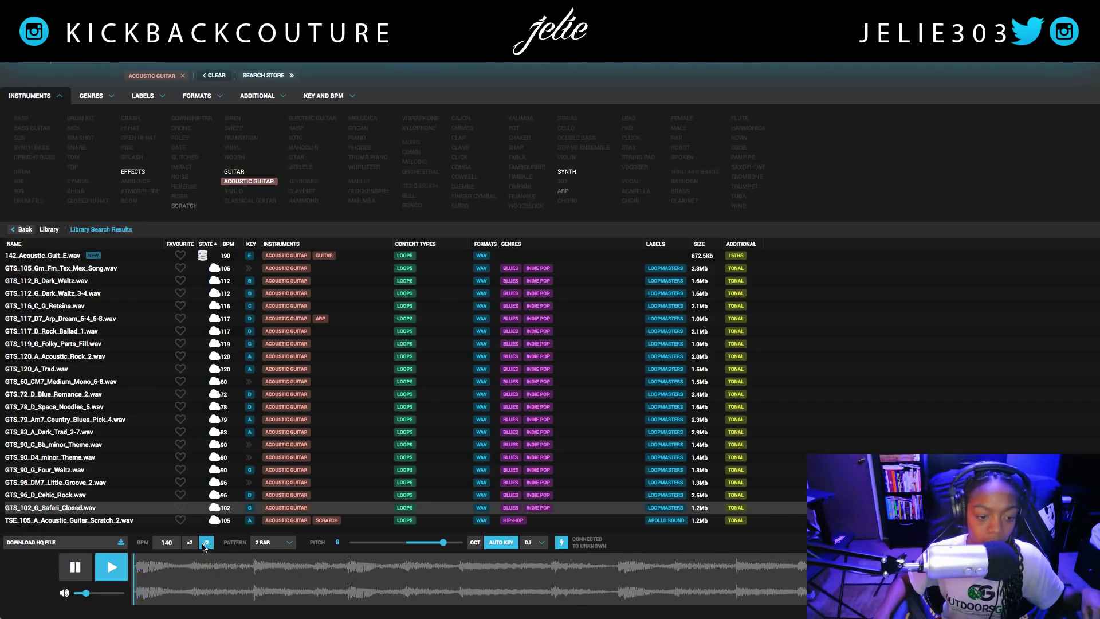
left_click(206, 543)
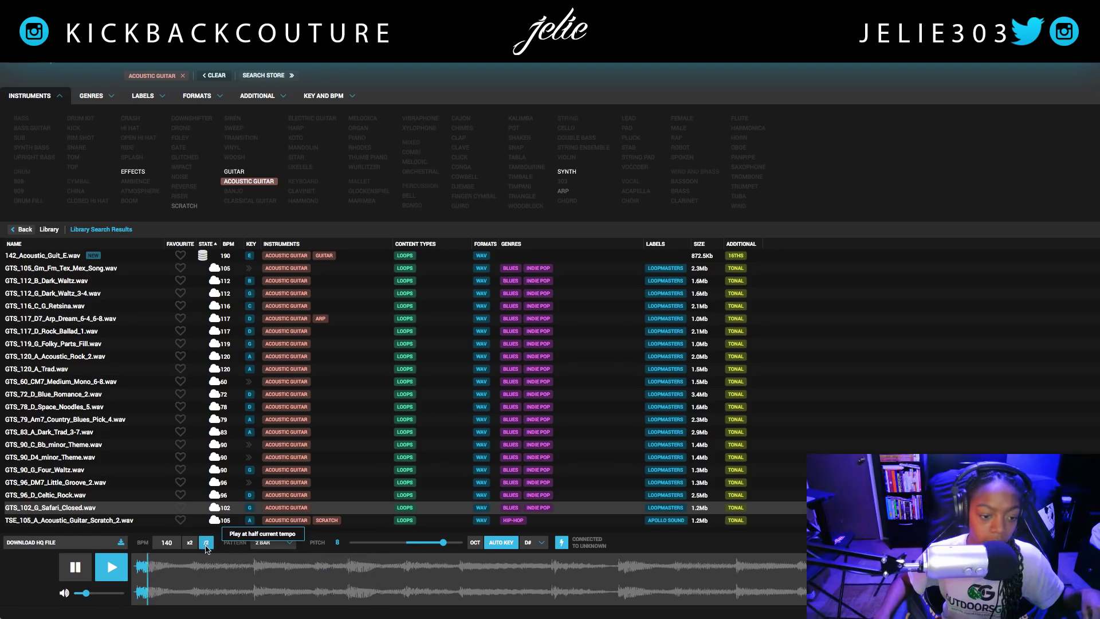
left_click(205, 545)
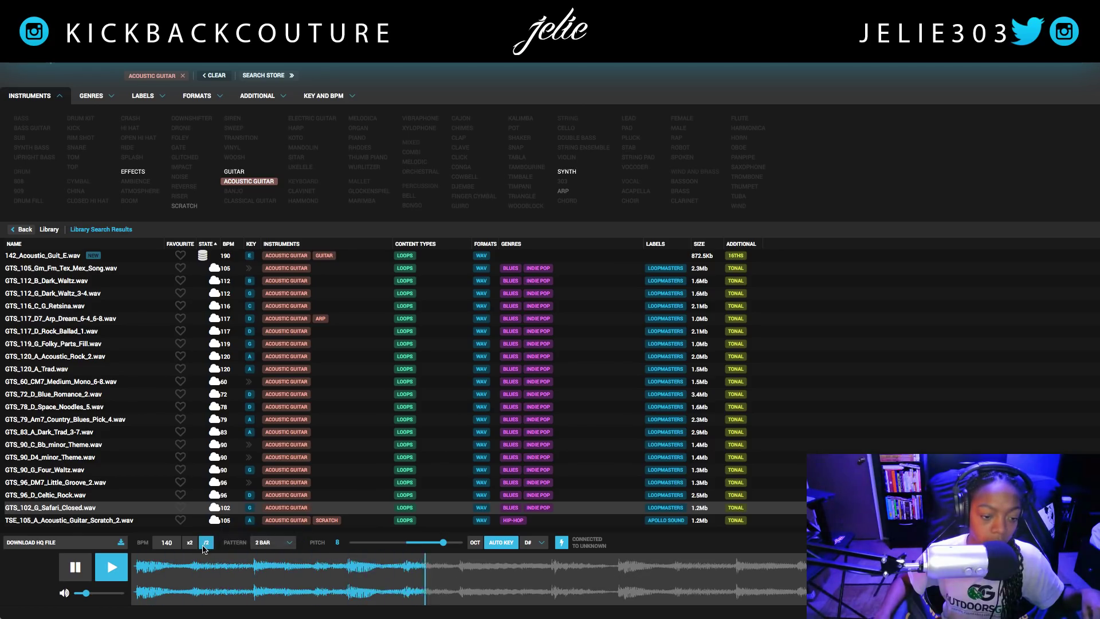
left_click(205, 544)
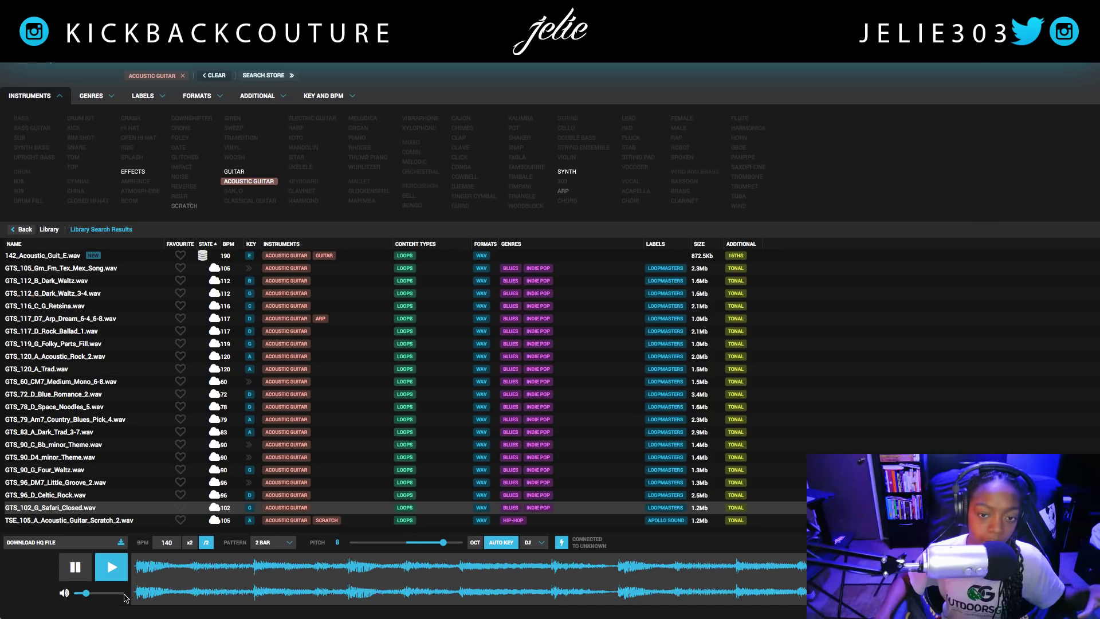
left_click(107, 556)
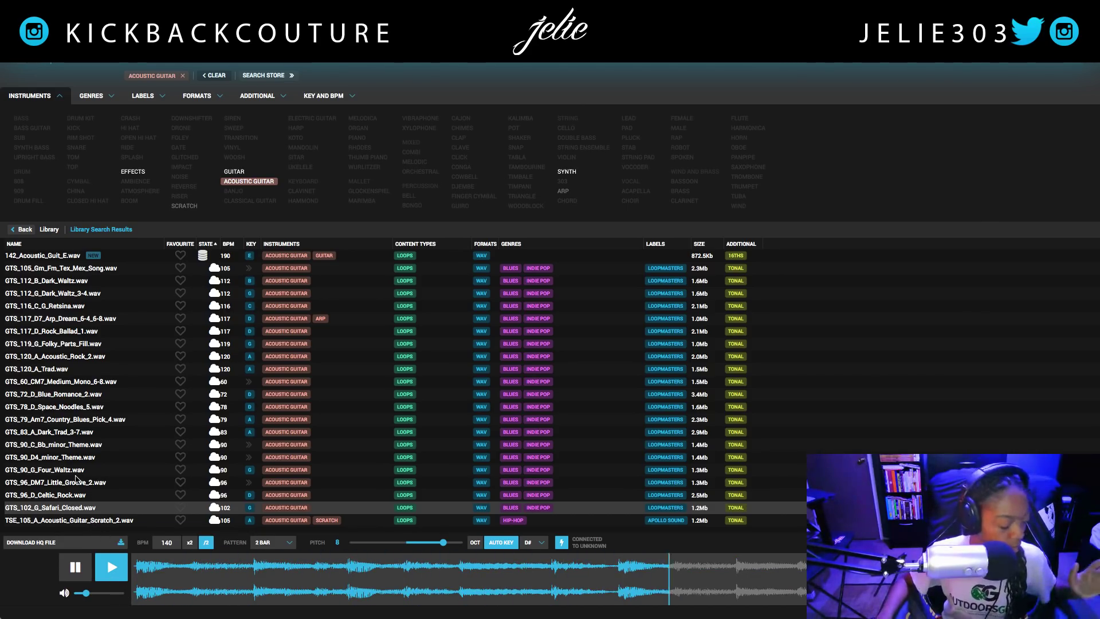
Remove the Acoustic Guitar filter and, with the preview paused, collapse the Loopmasters Welcome Free Samplepack folder and select Sound Library
left_click(184, 76)
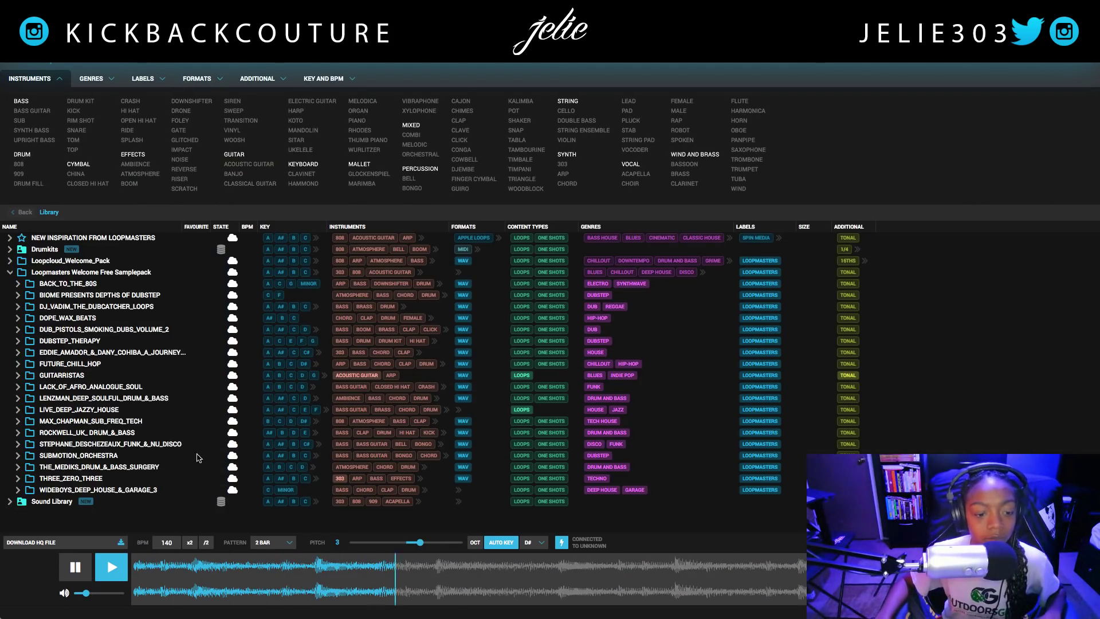
left_click(75, 565)
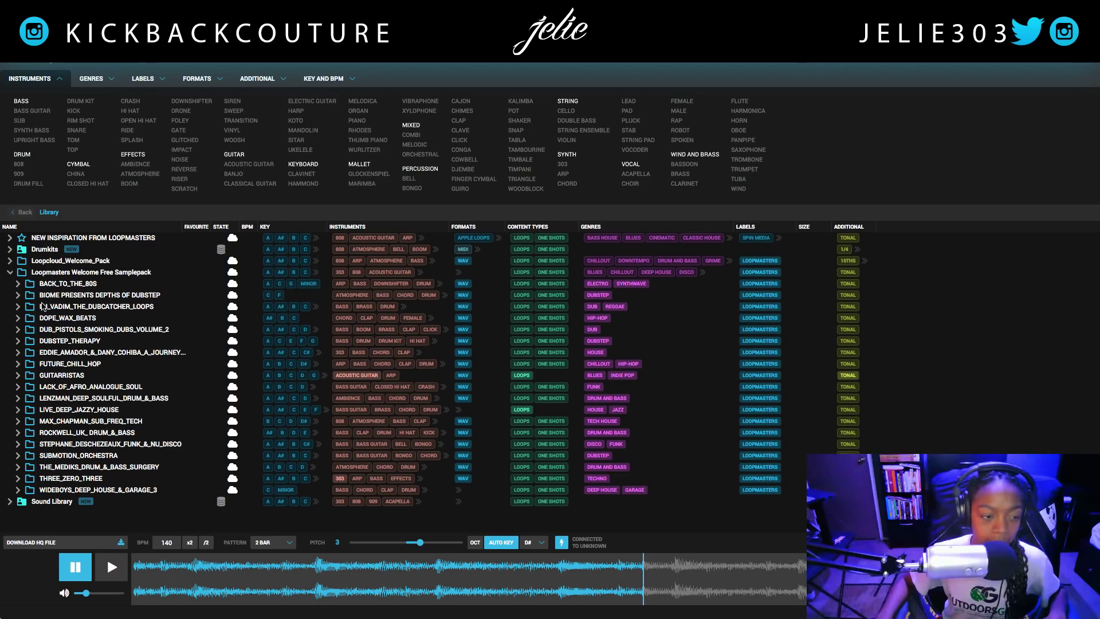
left_click(10, 273)
left_click(49, 285)
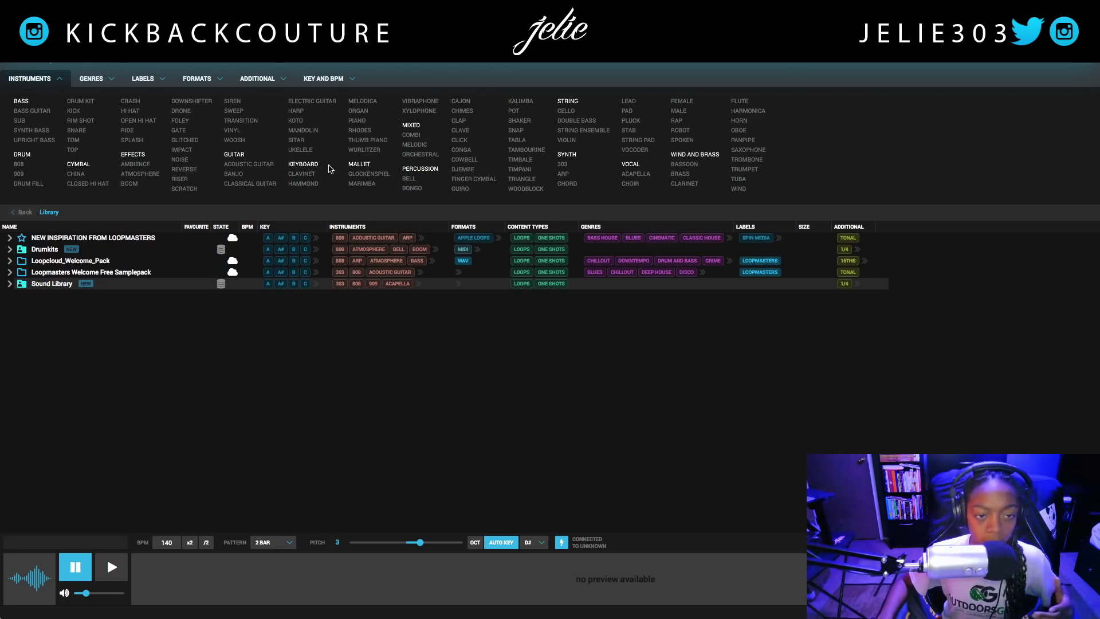
Filter the library by Mandolin and audition 87_65 Bruce Hornsby - Mandolin Rain.mp3 in the preview player
left_click(304, 131)
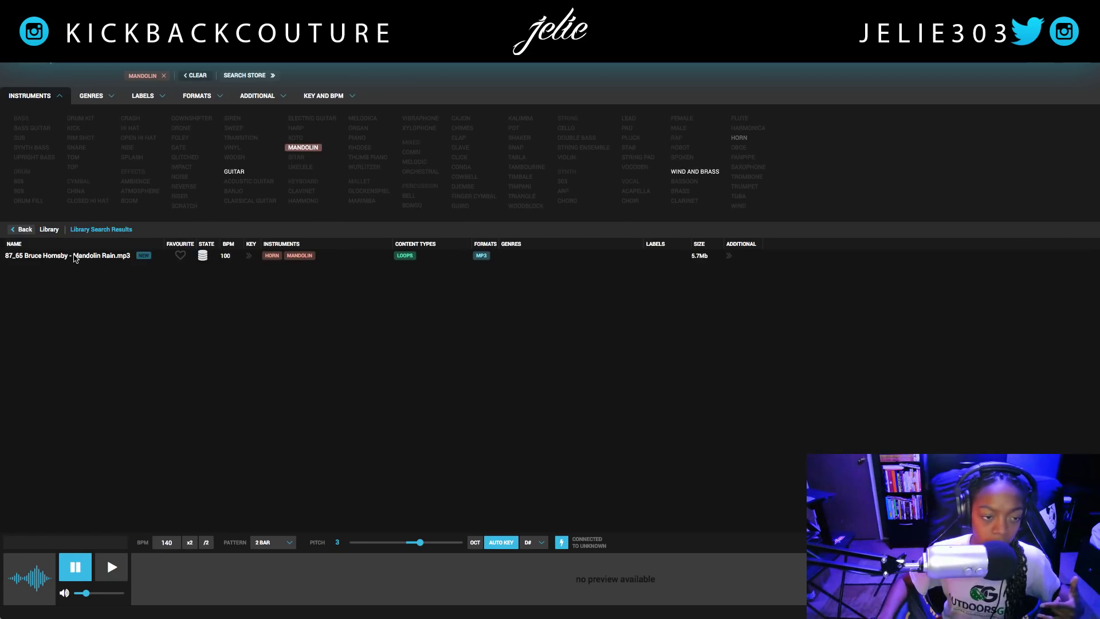
left_click(75, 256)
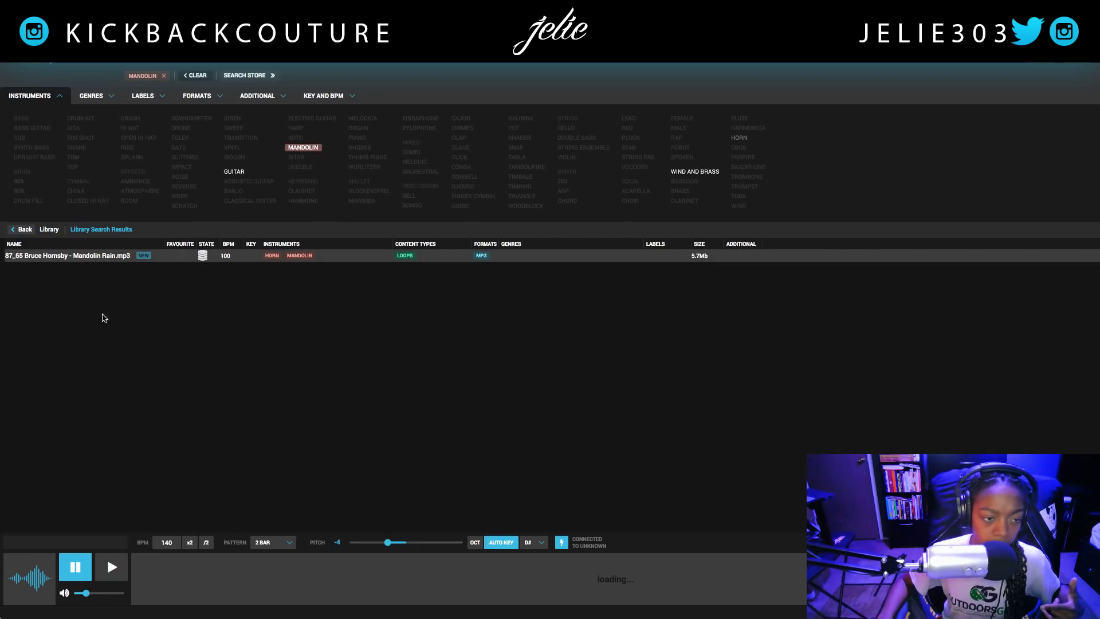
left_click(97, 567)
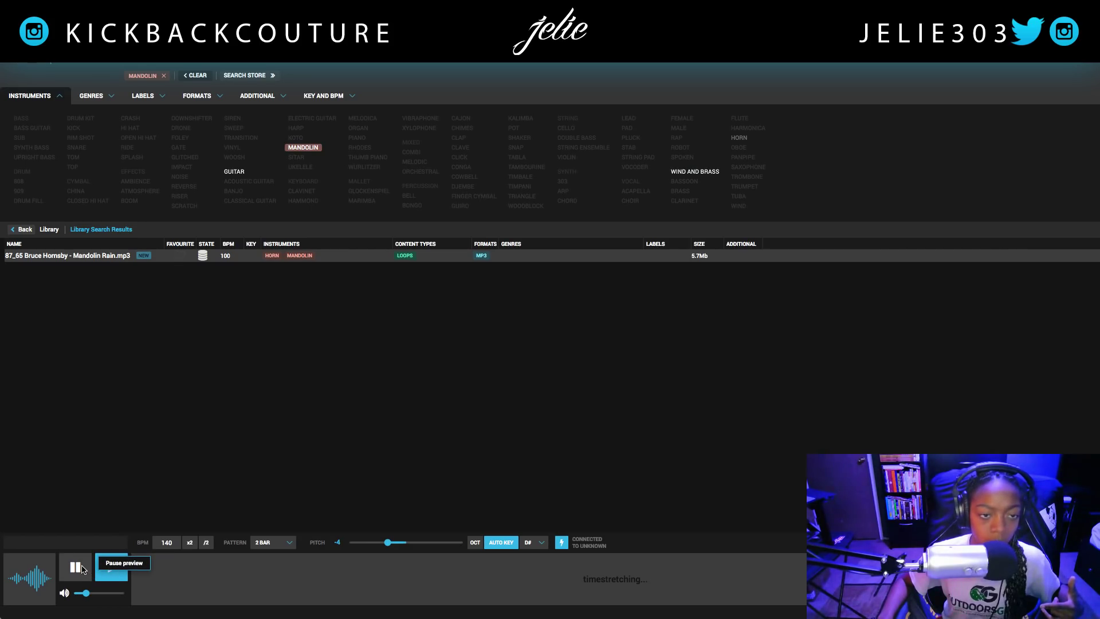
left_click(81, 568)
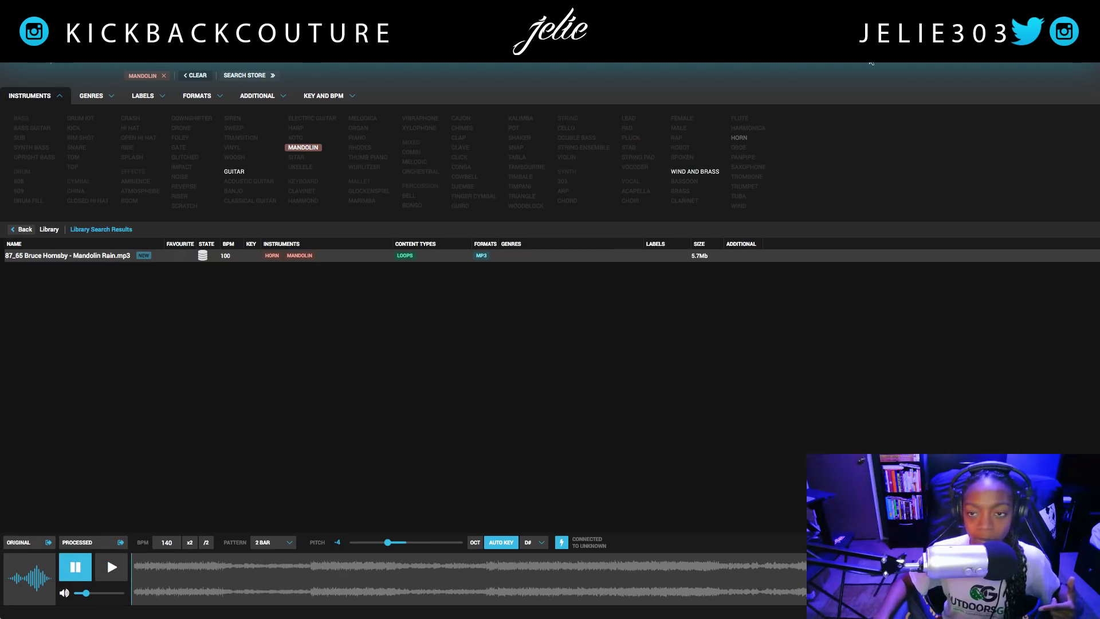
left_click(115, 568)
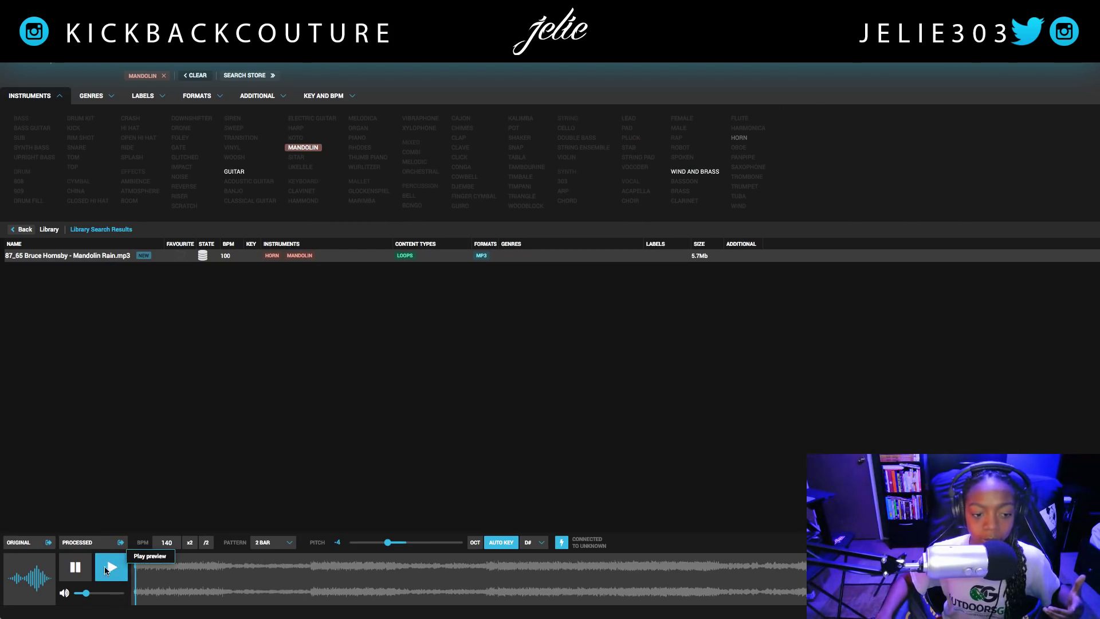
Pause the preview and filter the store's sounds by the Mandolin instrument
left_click(79, 567)
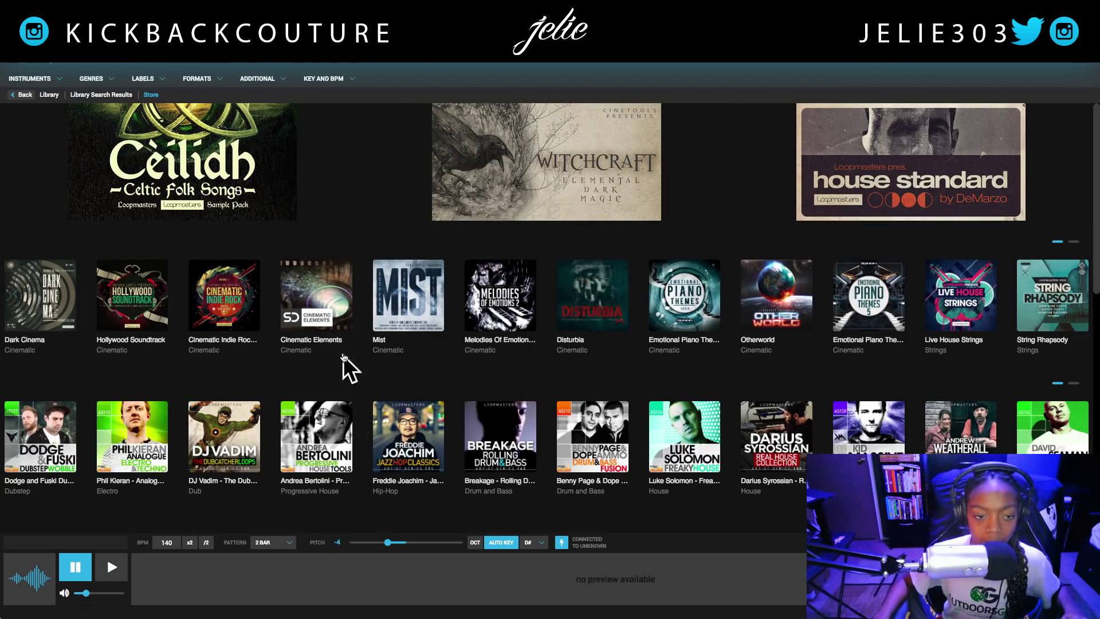
left_click(60, 79)
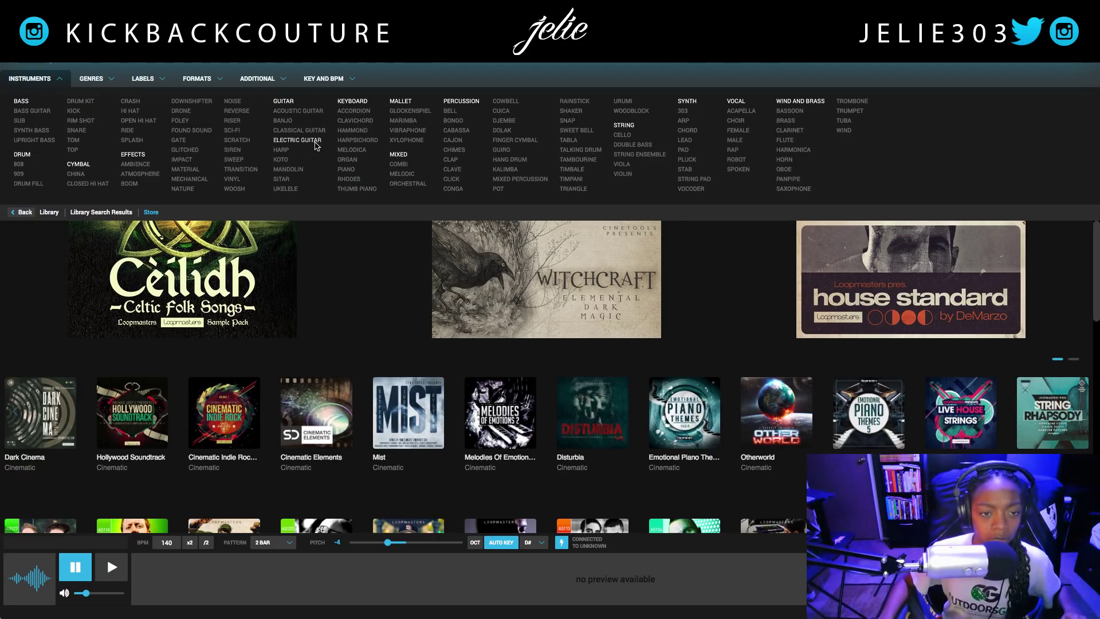
left_click(289, 171)
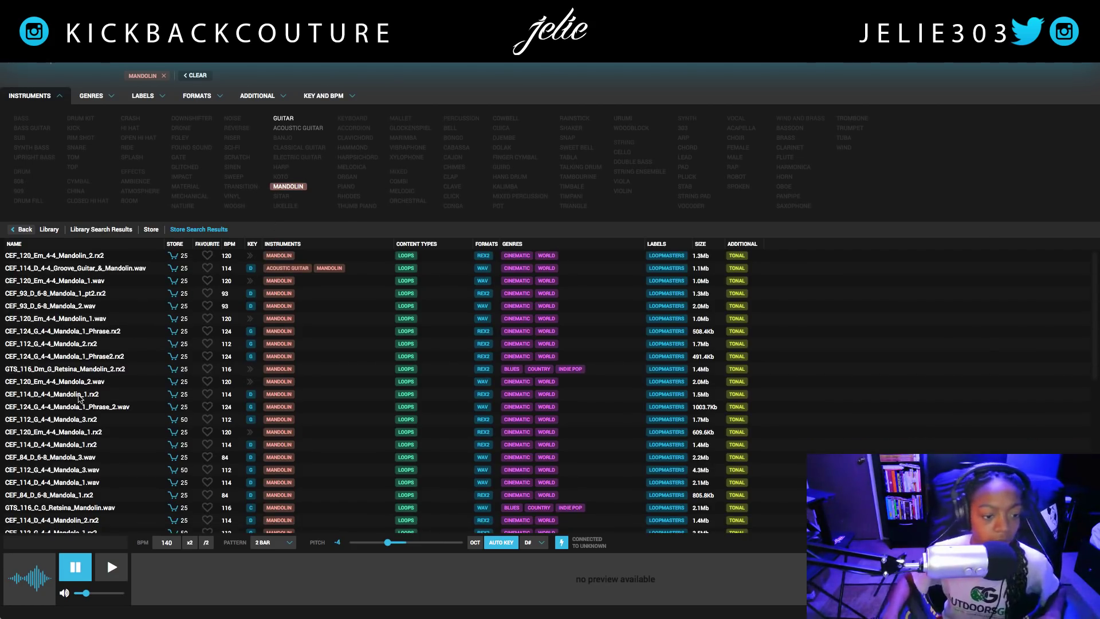
Audition the store samples CEF_120_Em_4-4_Mandolin_2.rx2, CEF_114_D_4-4_Groove_Guitar_&_Mandolin.wav and CEF_112_G_4-4_Mandola_2.wav
left_click(104, 262)
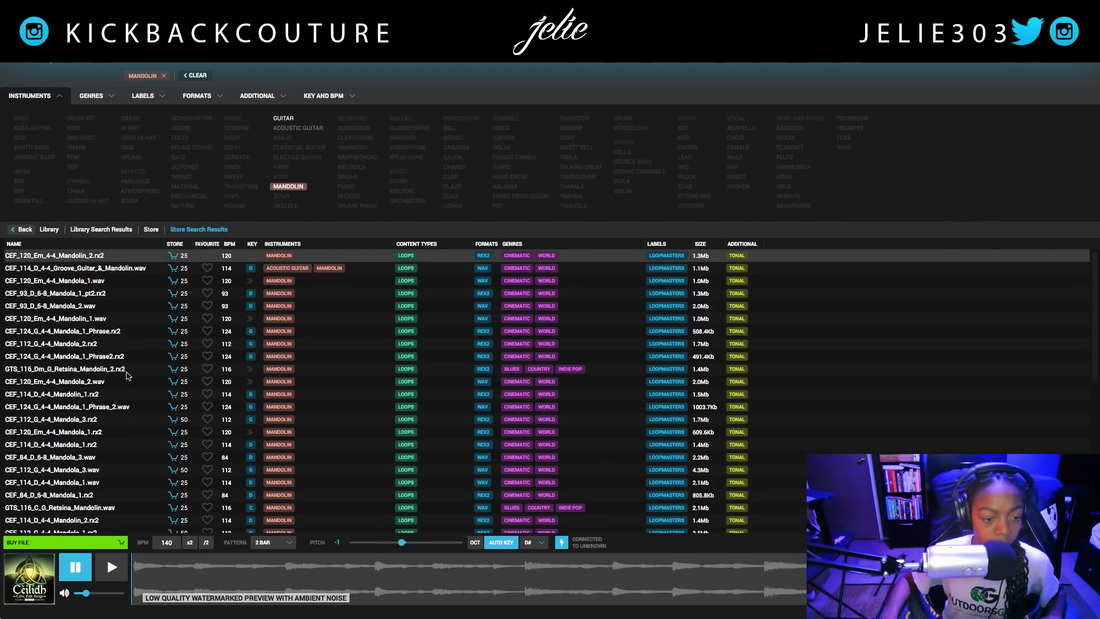
left_click(111, 566)
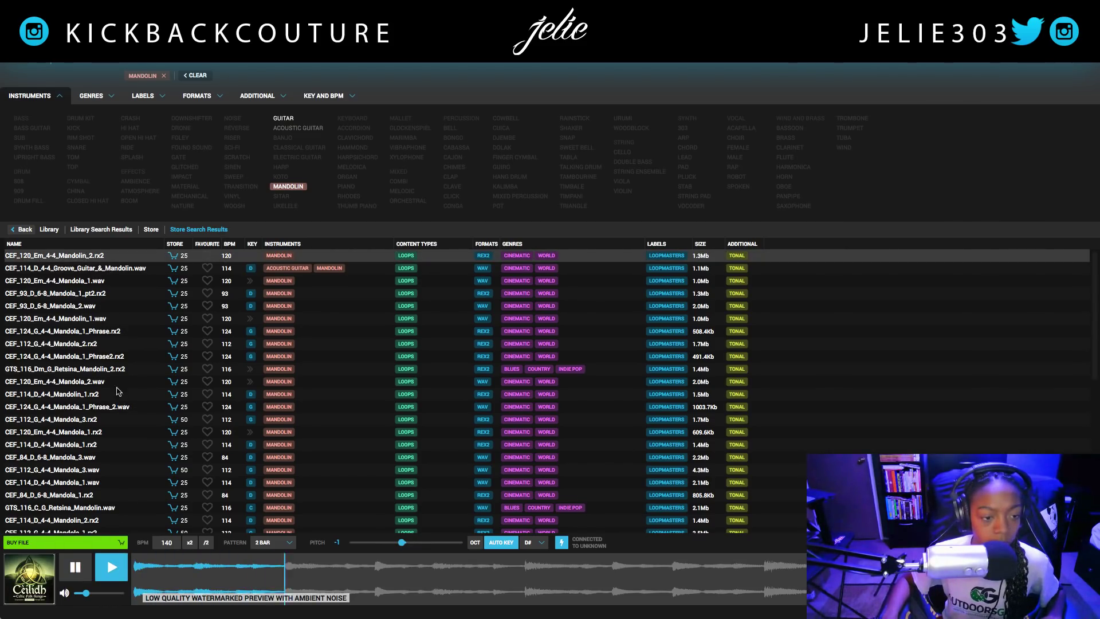
left_click(111, 271)
scroll(81, 481, "down", 3)
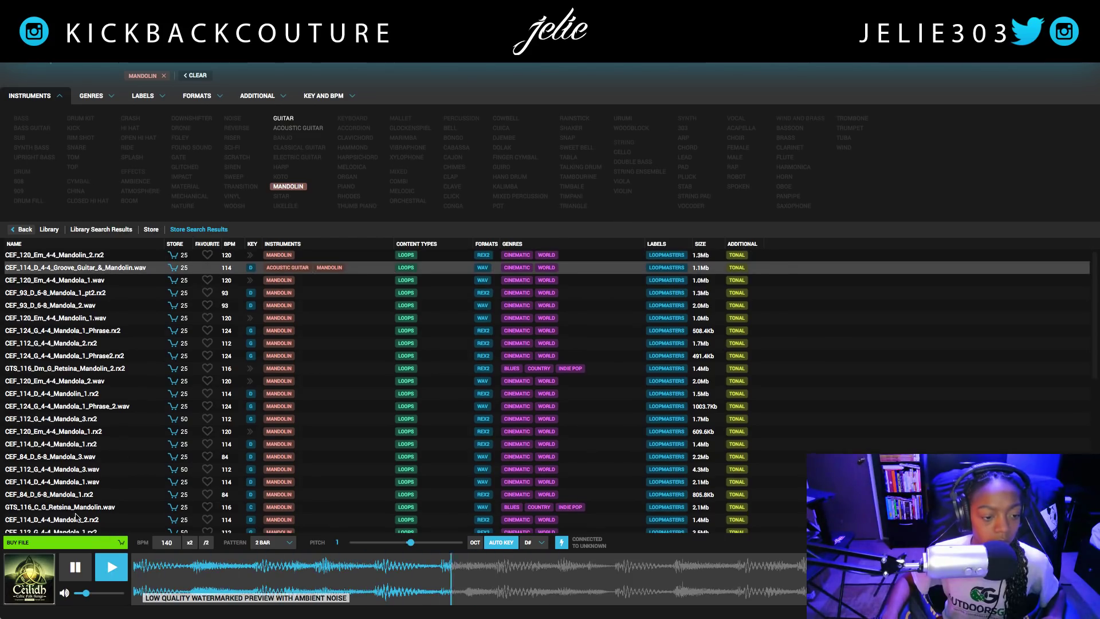
left_click(81, 483)
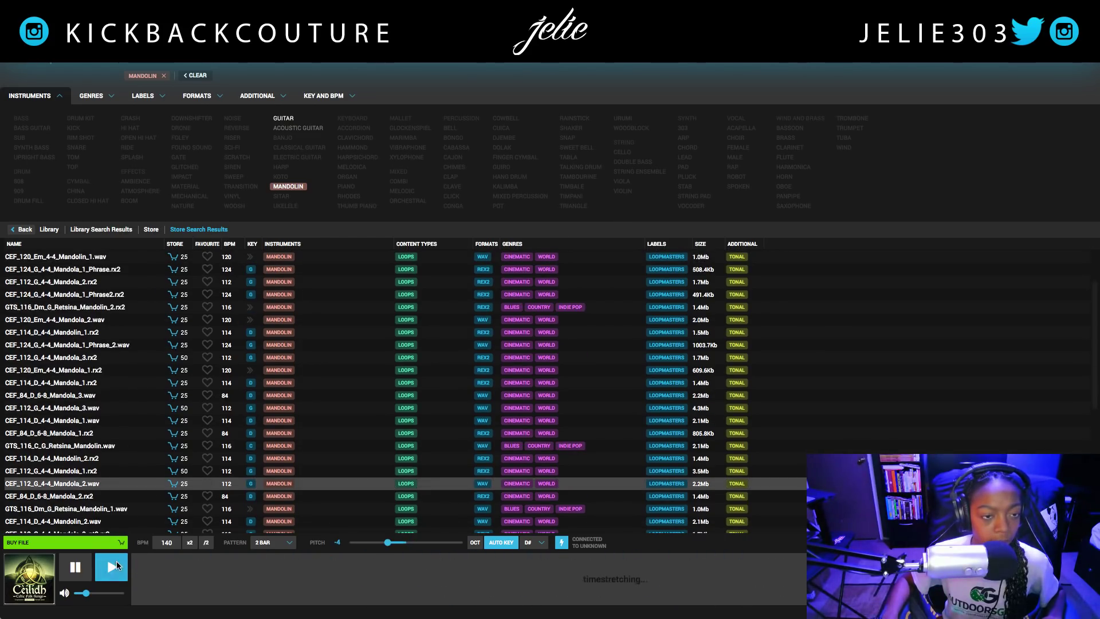
Add the Blues genre filter and audition GTS_116_C_G_Retsina_Mandolin.wav and GTS_116_Dm_G_Retsina_Mandolin_1.wav
left_click(98, 97)
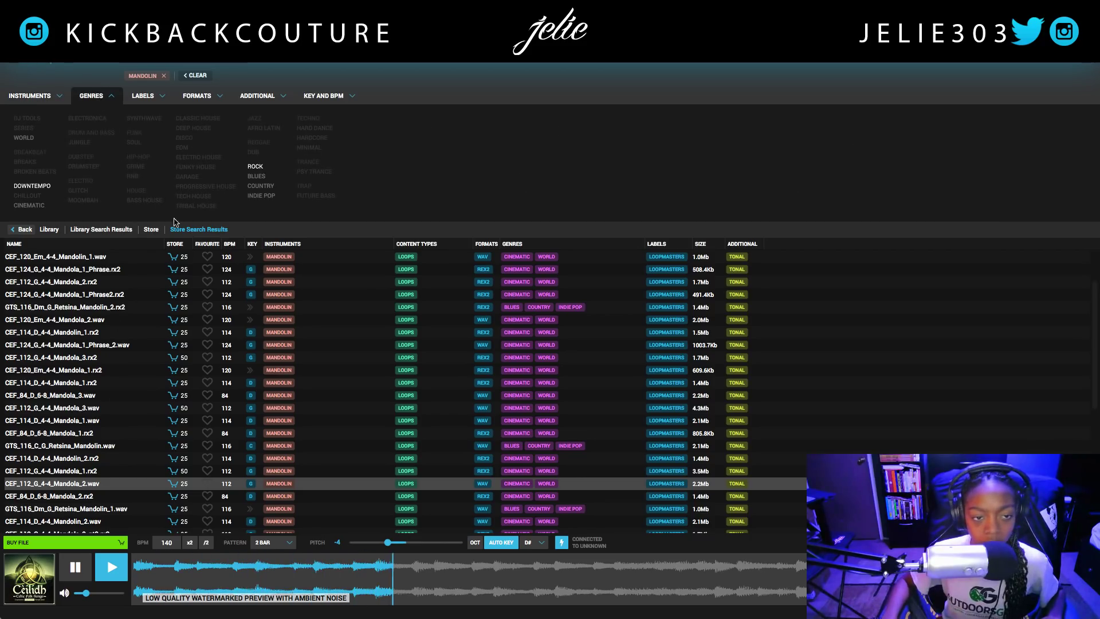
left_click(256, 176)
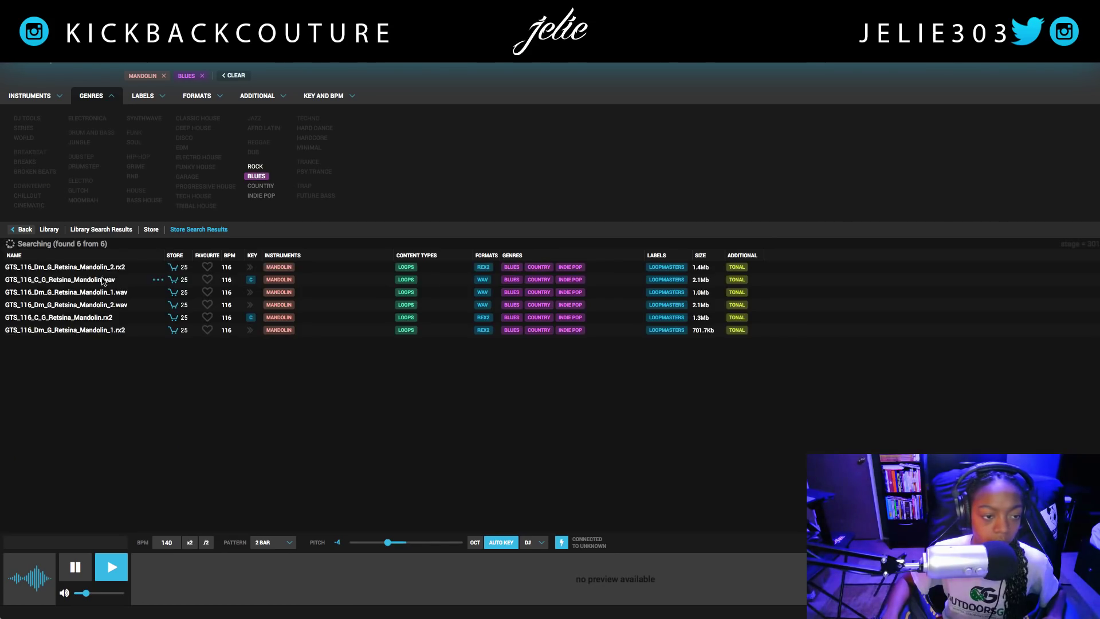
left_click(103, 280)
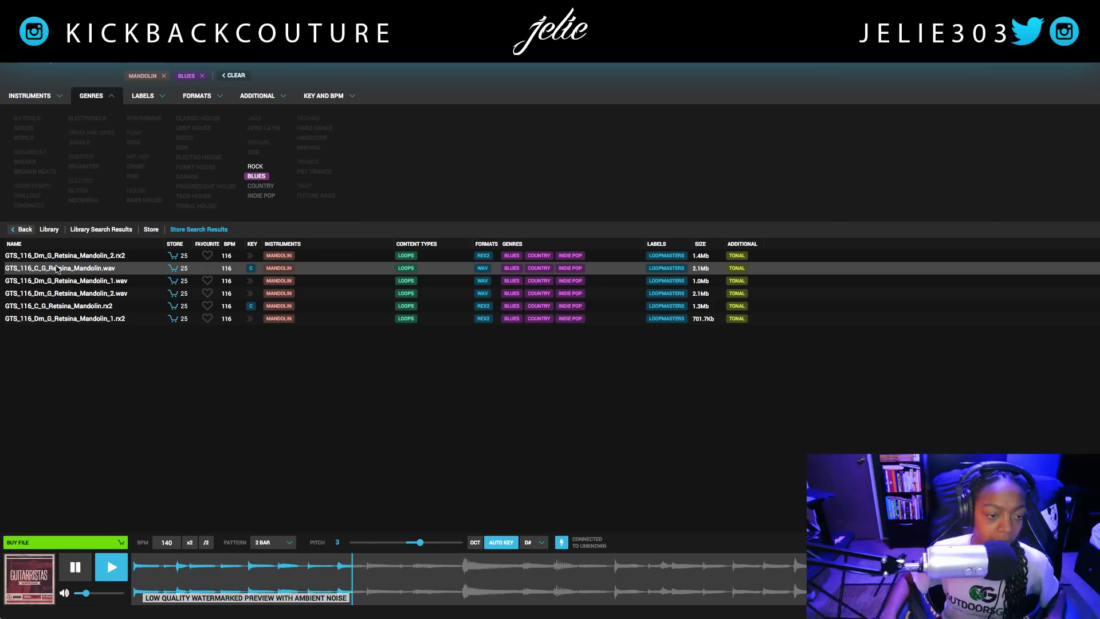
left_click(69, 281)
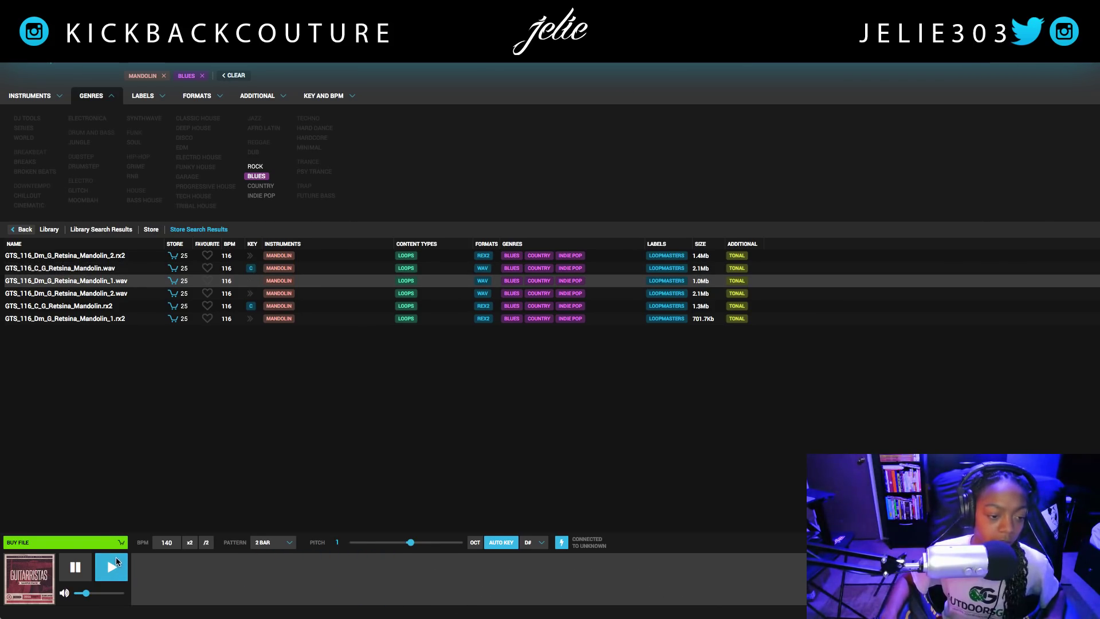
Buy GTS_116_Dm_G_Retsina_Mandolin_1.wav, dismiss the error dialog, and check the remaining points in the account details
left_click(79, 544)
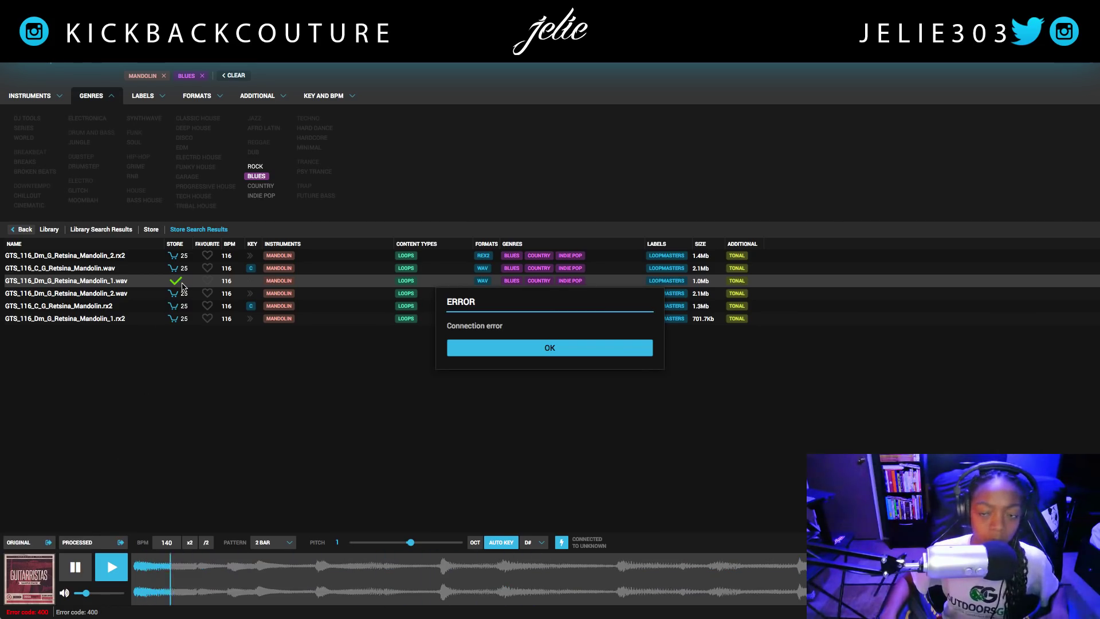
left_click(112, 568)
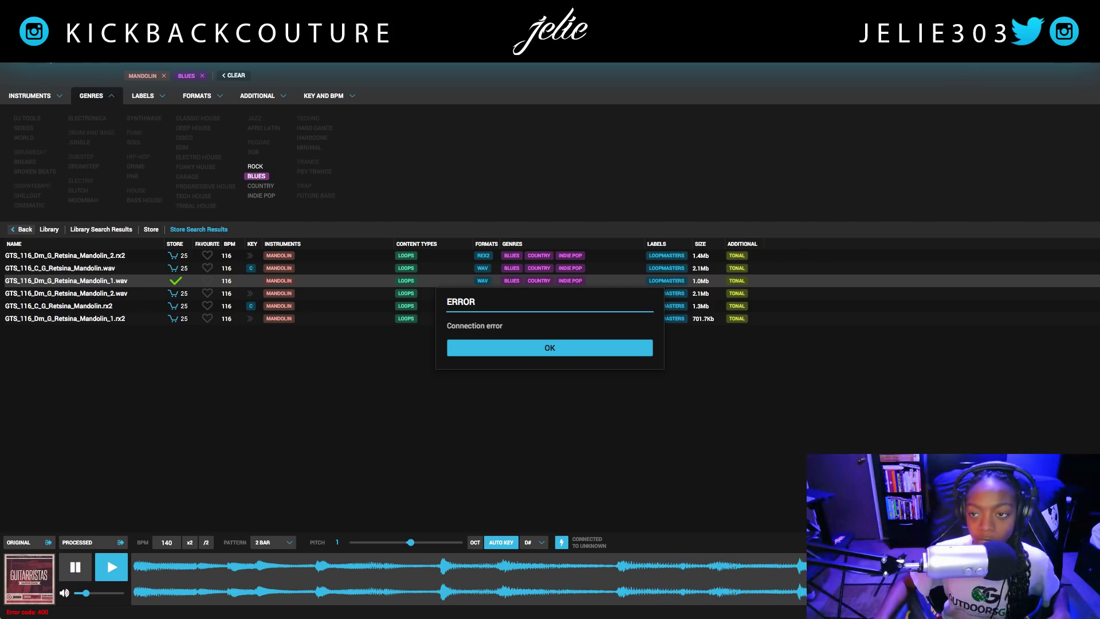
left_click(549, 352)
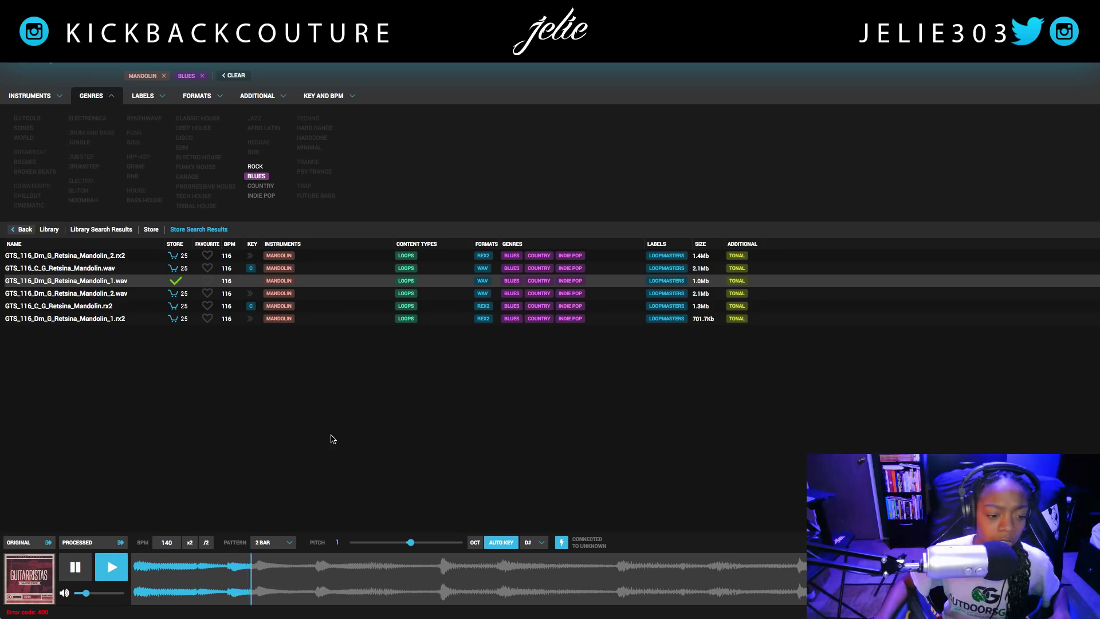
left_click(1064, 58)
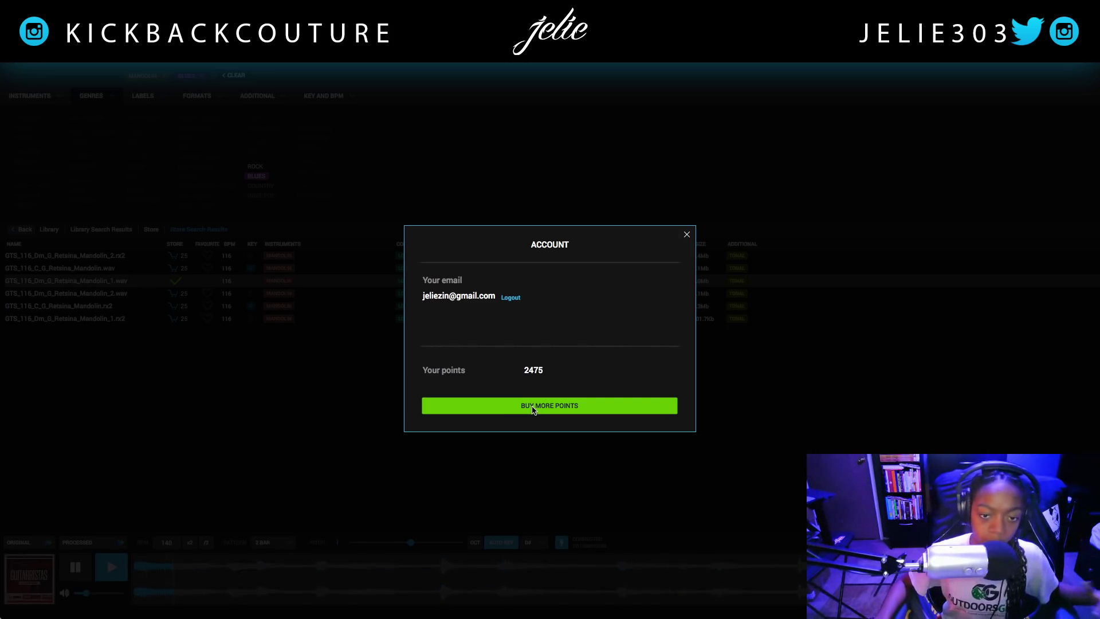
left_click(687, 234)
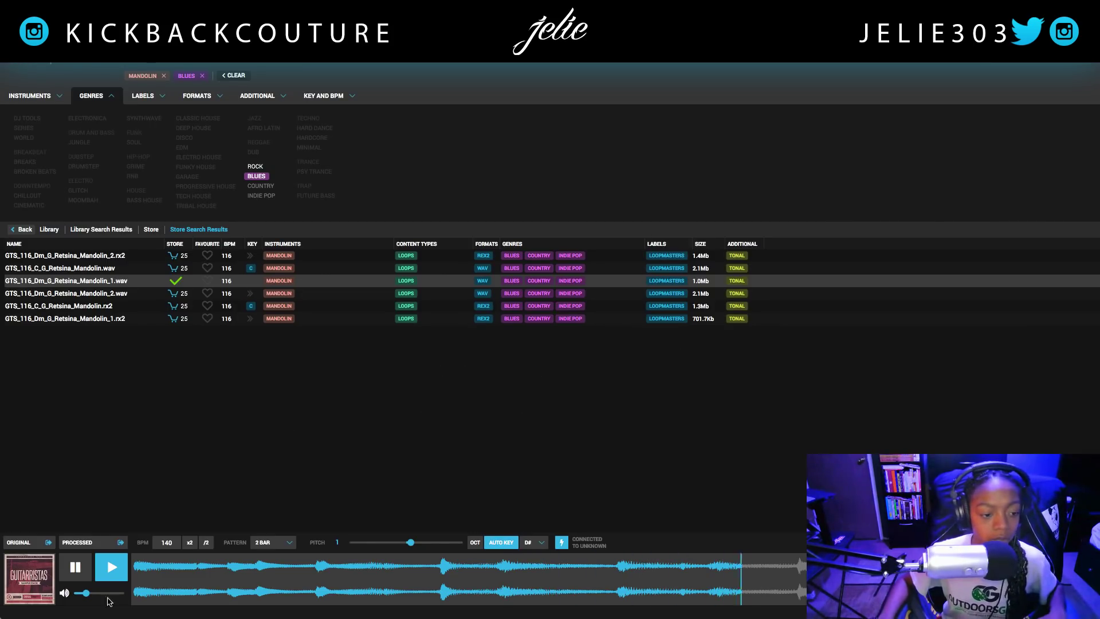
Remove the Mandolin and Blues filters and return to the store's front page
left_click(154, 99)
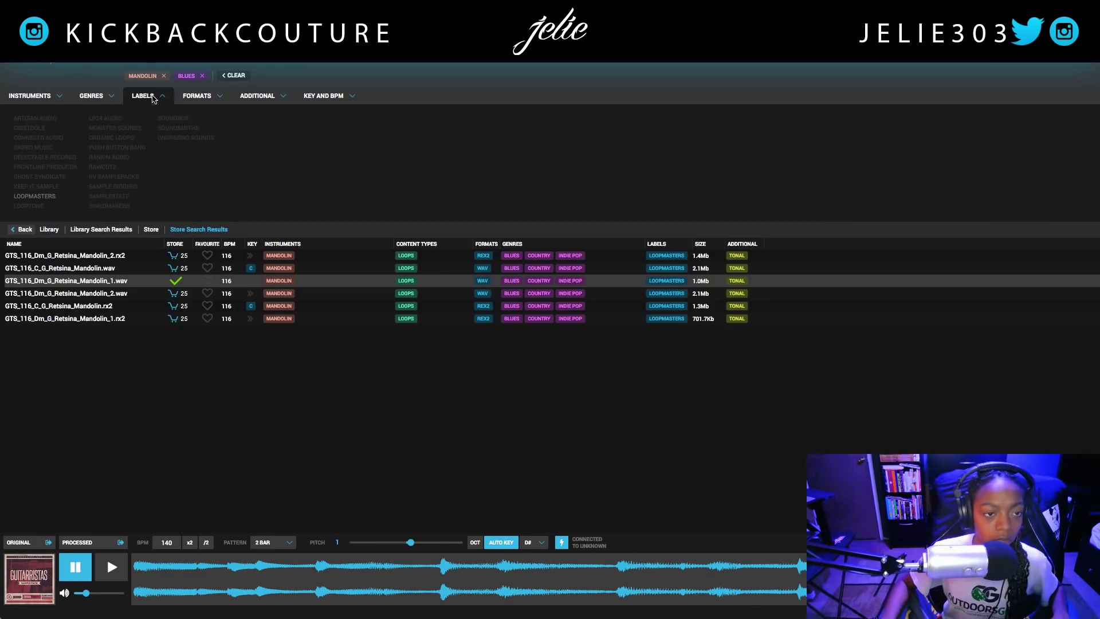
left_click(203, 77)
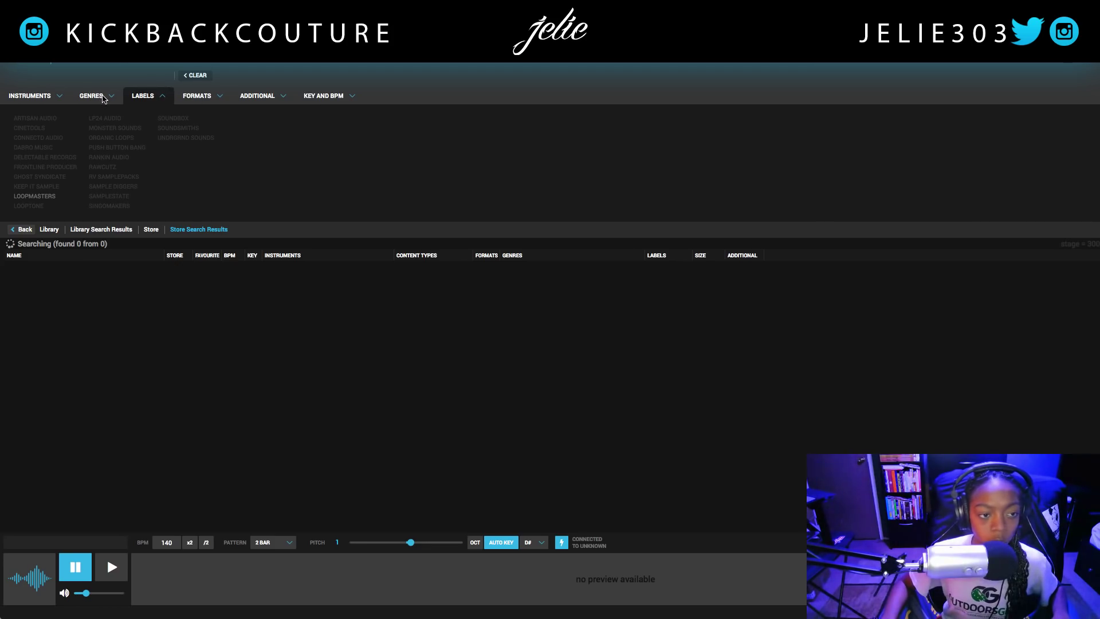
left_click(33, 269)
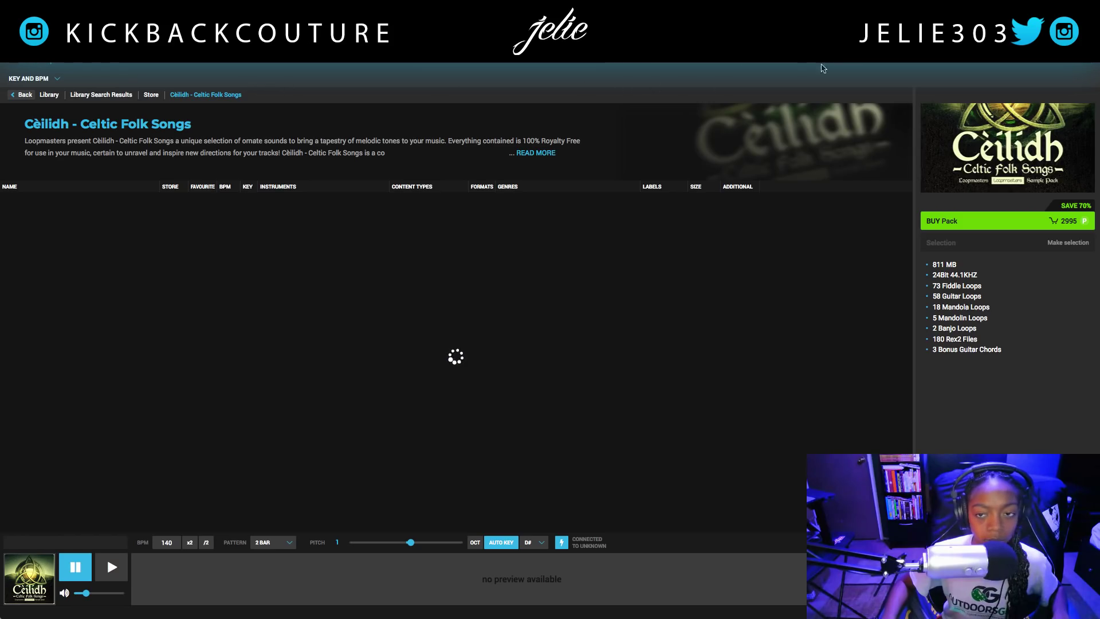
left_click(21, 95)
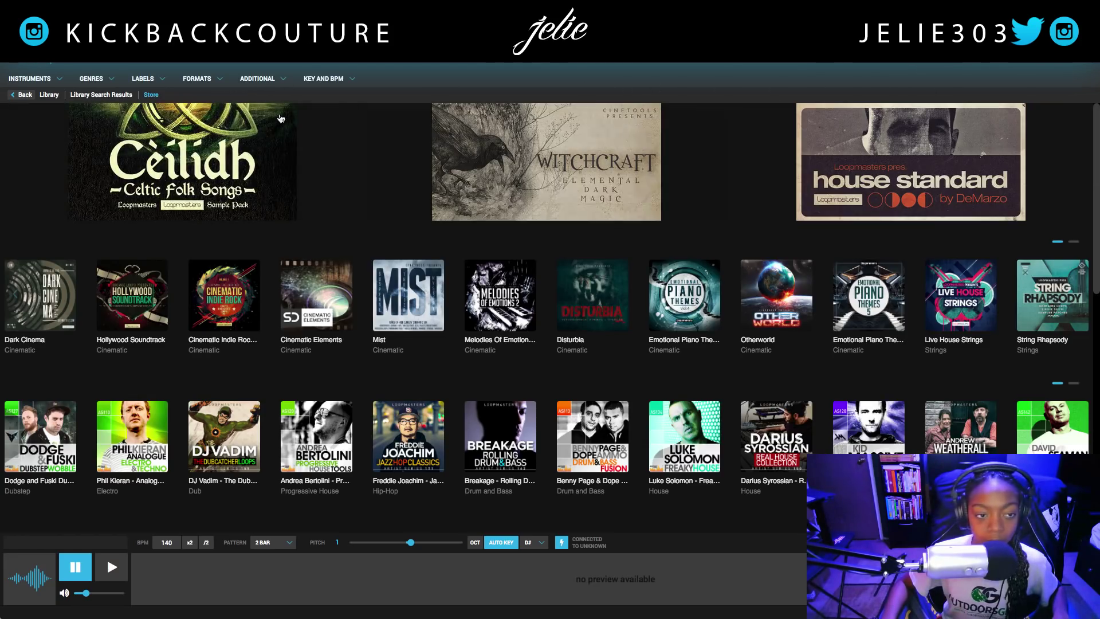
Filter the store by the Hip-Hop genre and play SHU2_83_BPM_D_Music_Loop_093.rx2
left_click(92, 79)
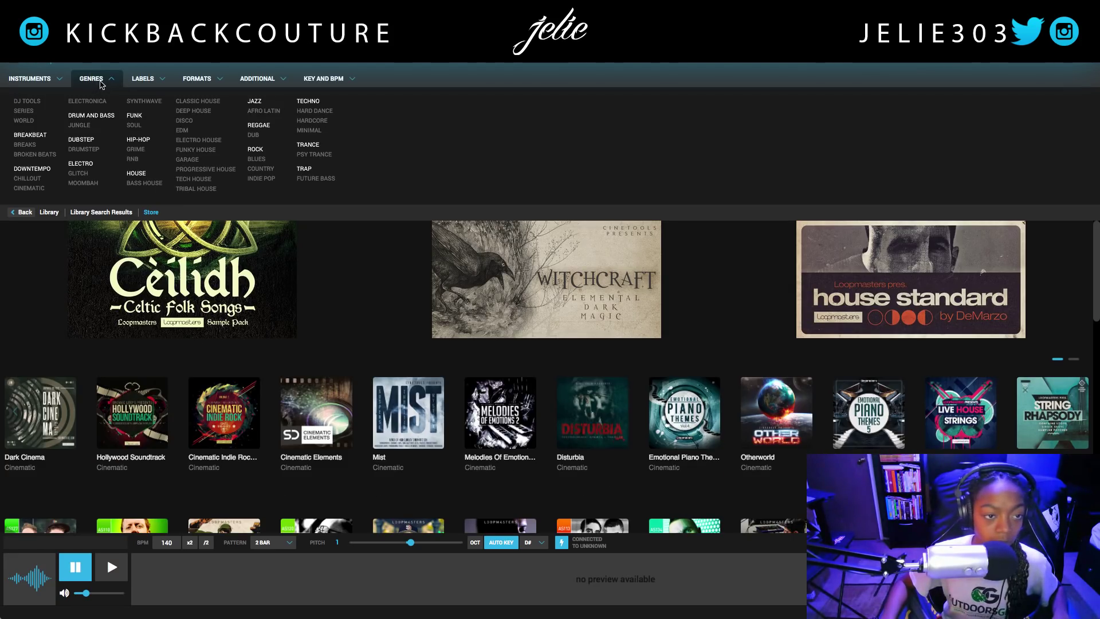
left_click(146, 140)
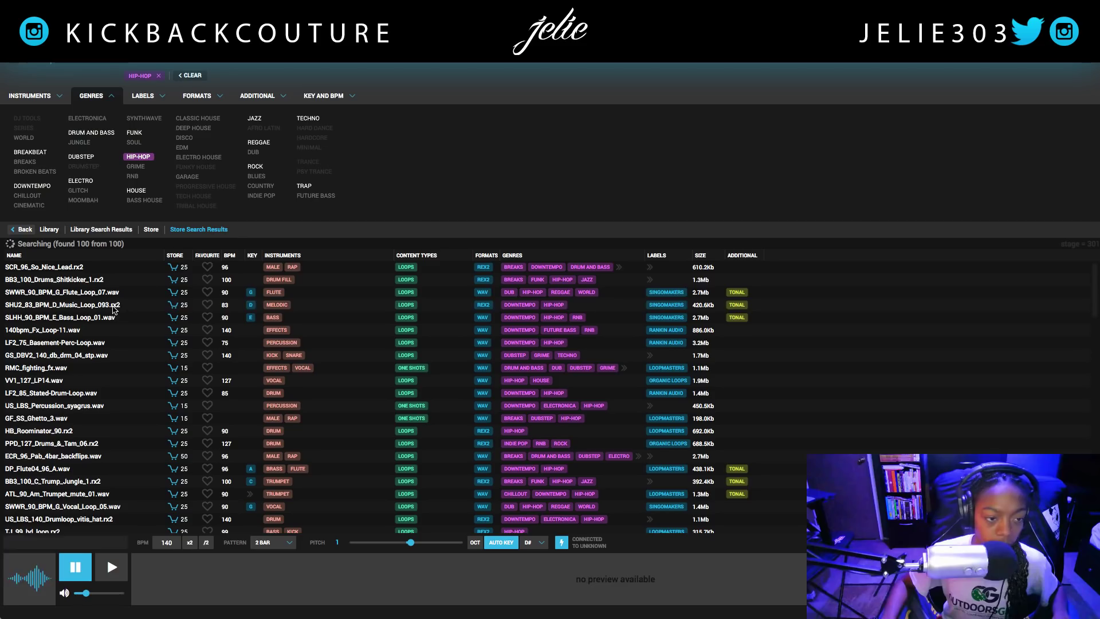
left_click(114, 307)
left_click(109, 563)
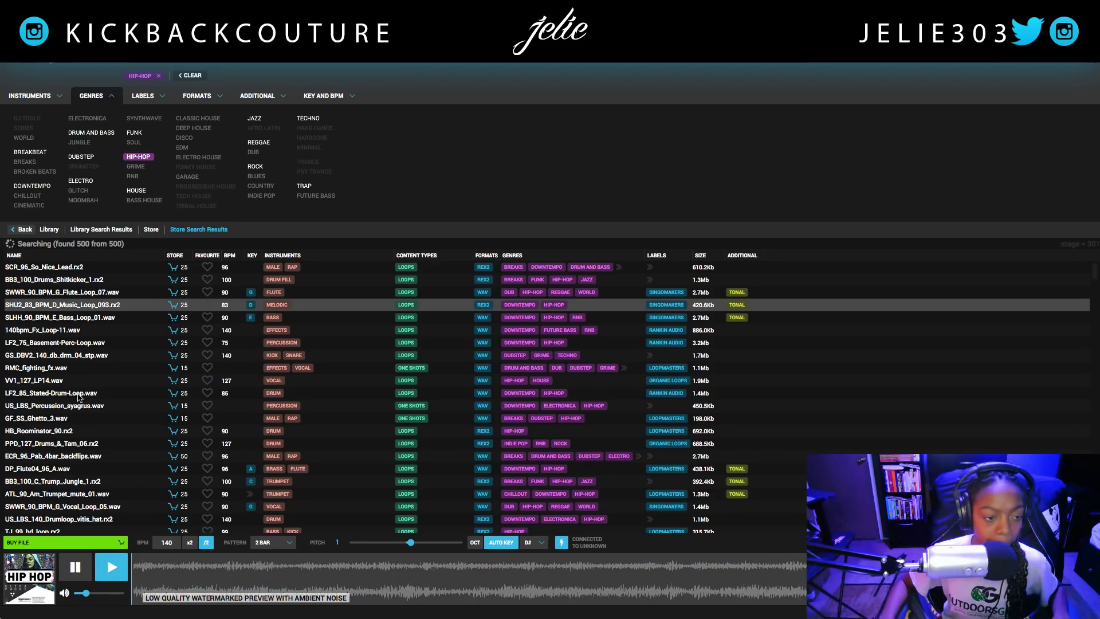
Audition the hip-hop samples 140bpm_Fx_Loop-11.wav, RMC_fighting_fx.wav, HB_Roominator_90.rx2 and SWWR_90_BPM_G_Vocal_Loop_05.wav
left_click(74, 331)
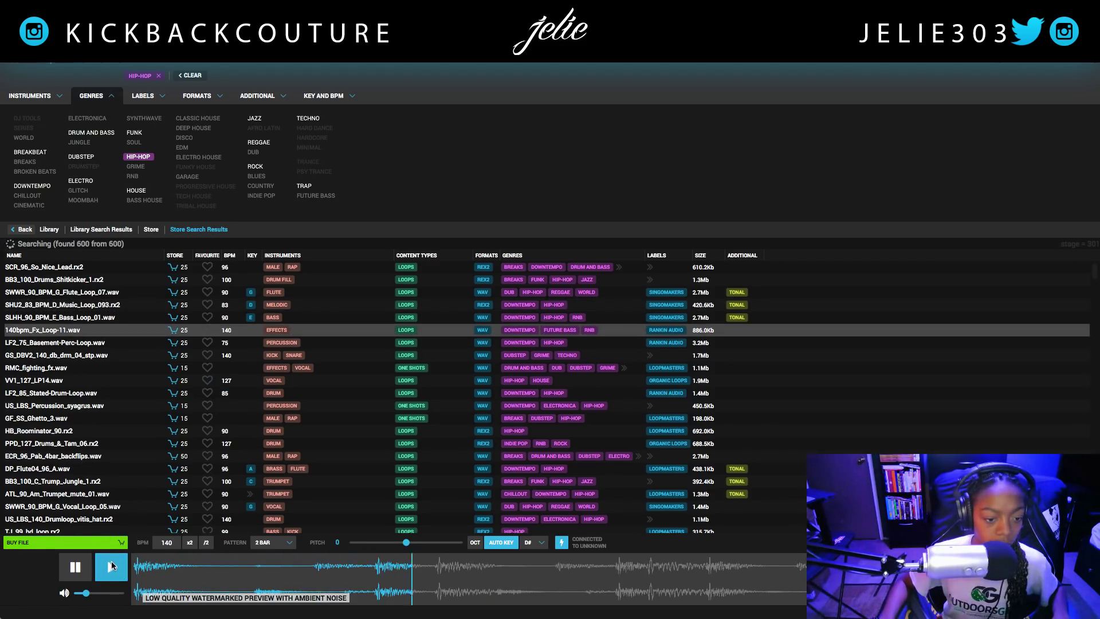
left_click(71, 372)
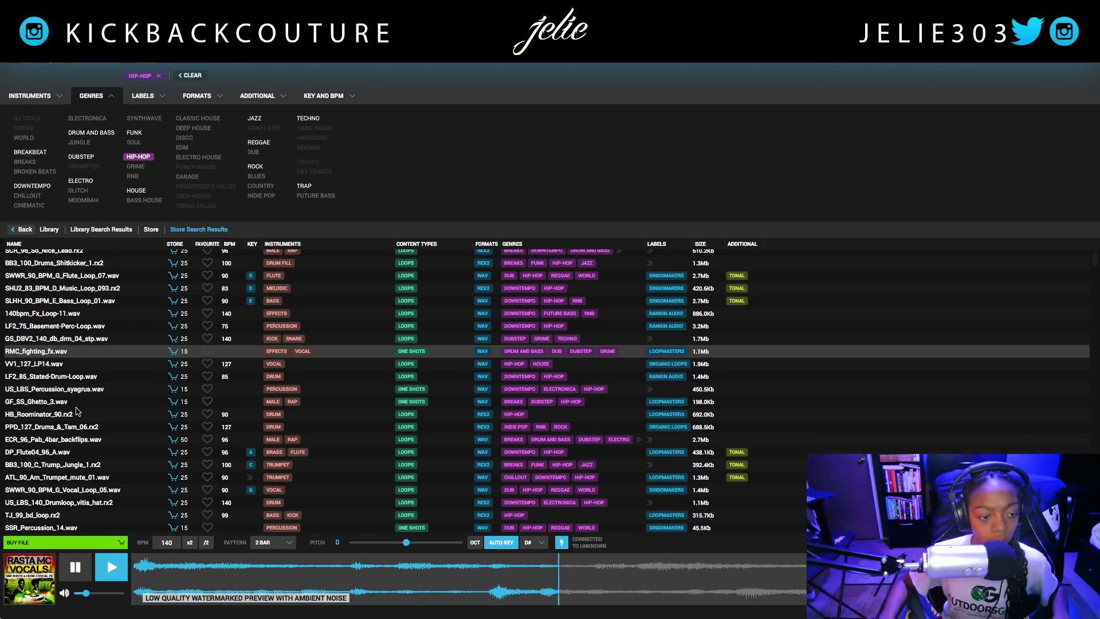
left_click(72, 415)
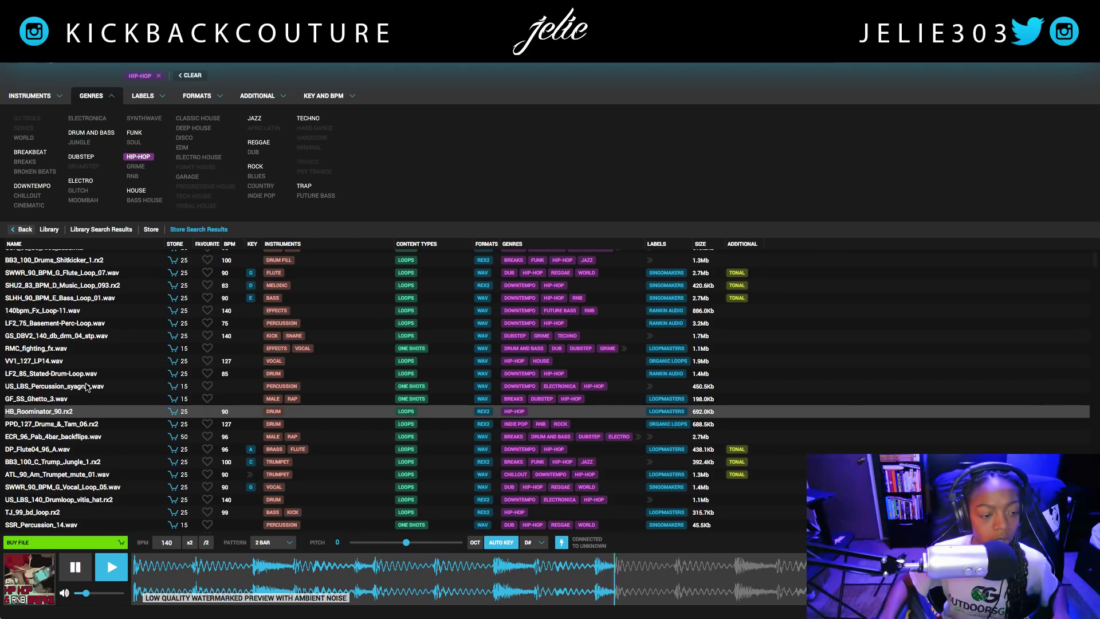
scroll(69, 413, "down", 1)
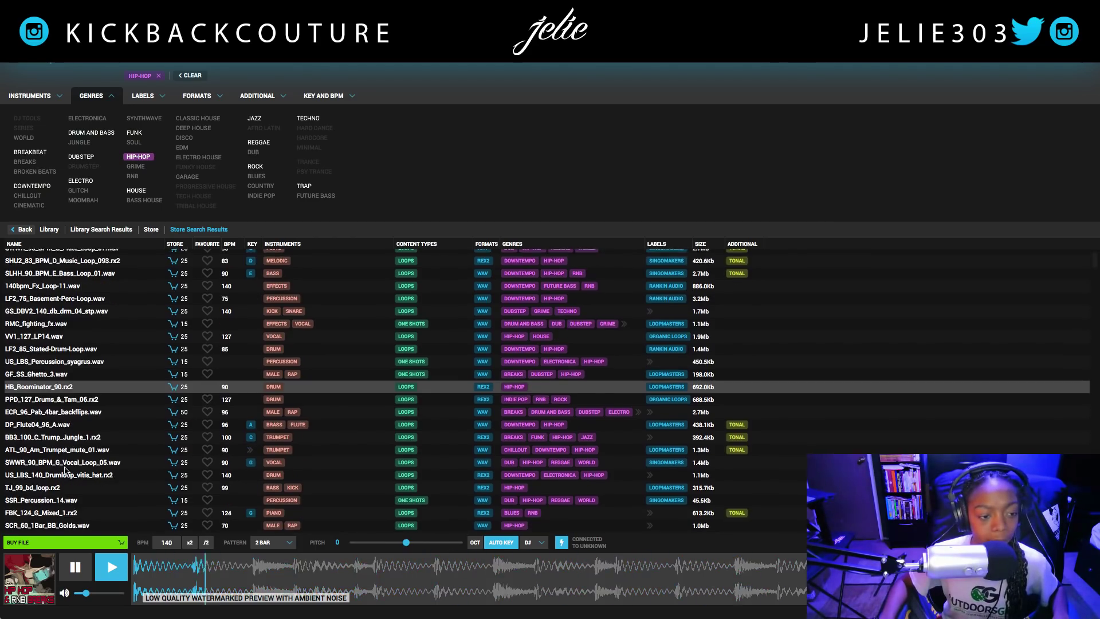
scroll(57, 435, "down", 1)
left_click(55, 443)
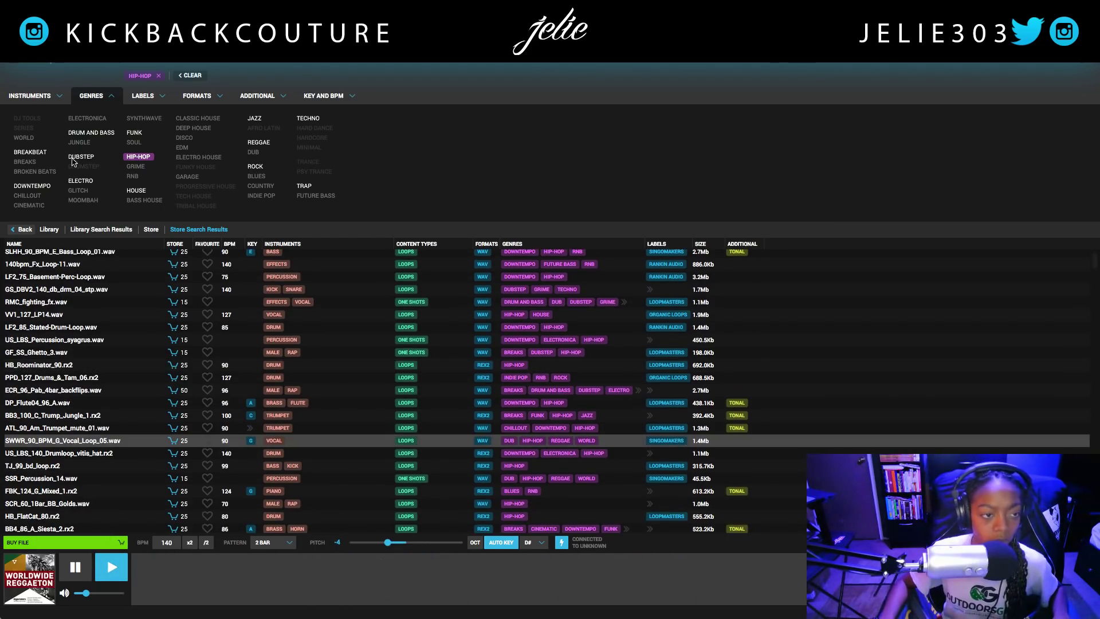
Add the String instrument filter to the hip-hop results and audition RS4_100_E_Ethnic_Low.wav
left_click(45, 95)
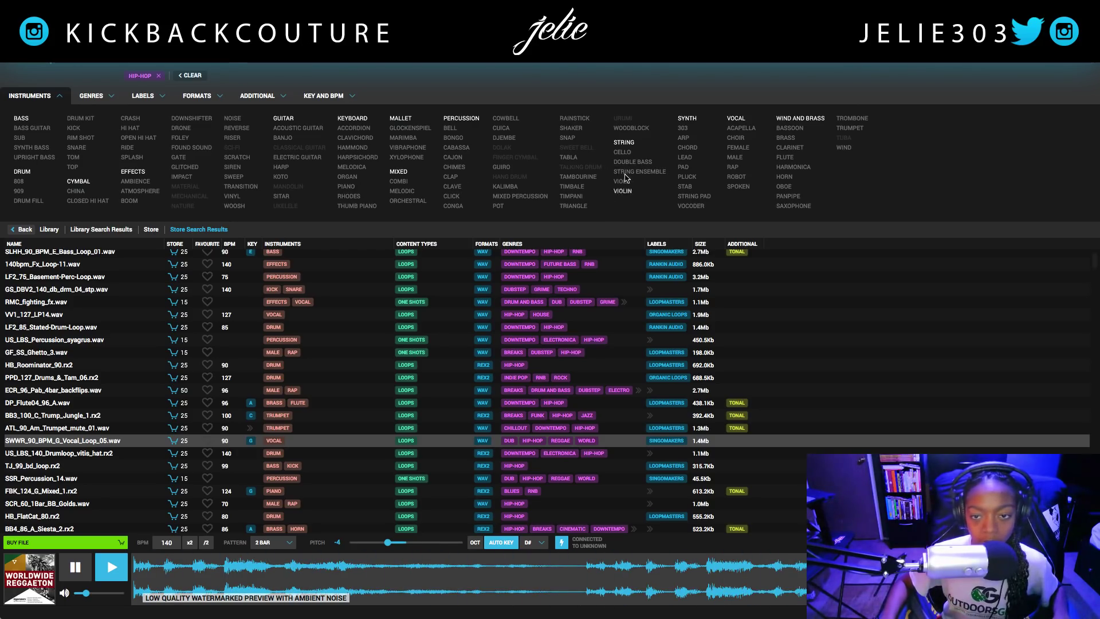
left_click(623, 143)
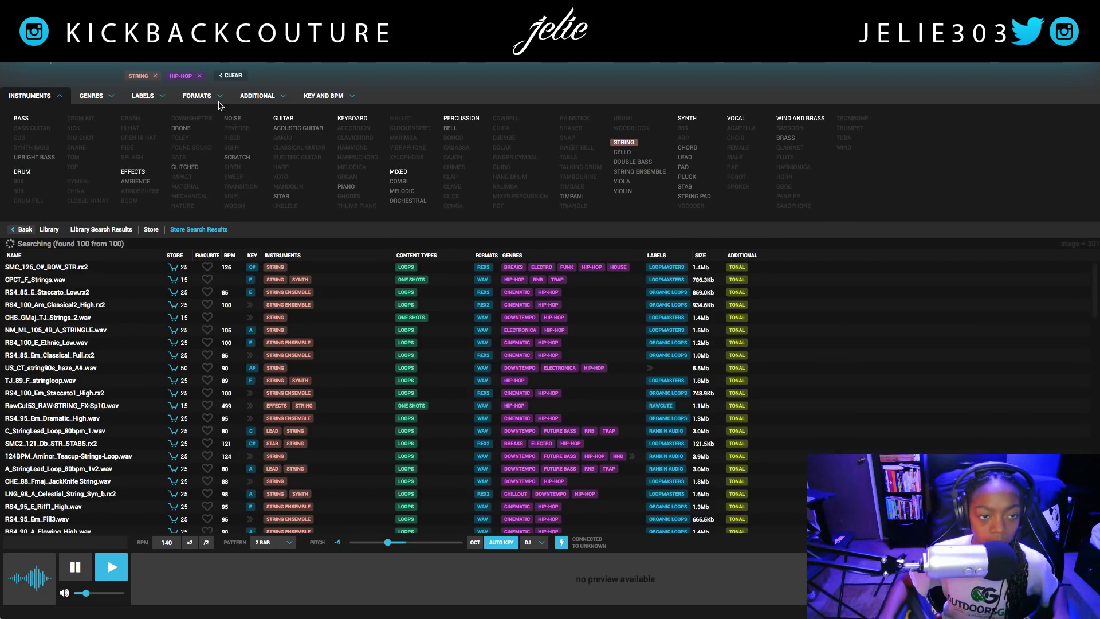
left_click(74, 341)
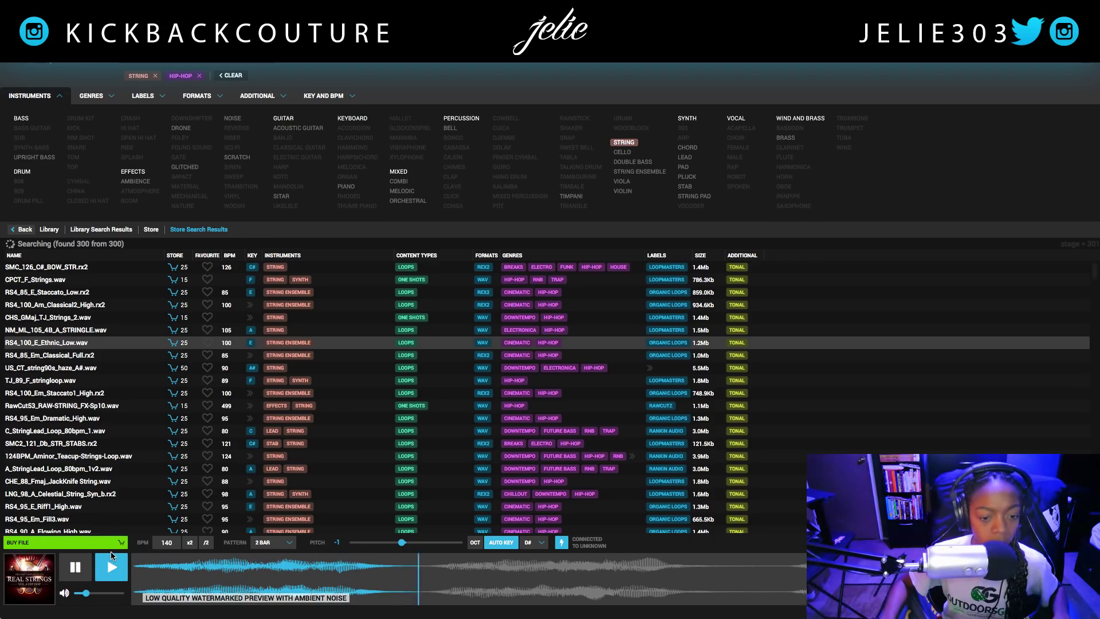
Play CHS_GMaj_TJ_Strings_2.wav and set its preview pattern to 4 Bar
left_click(68, 318)
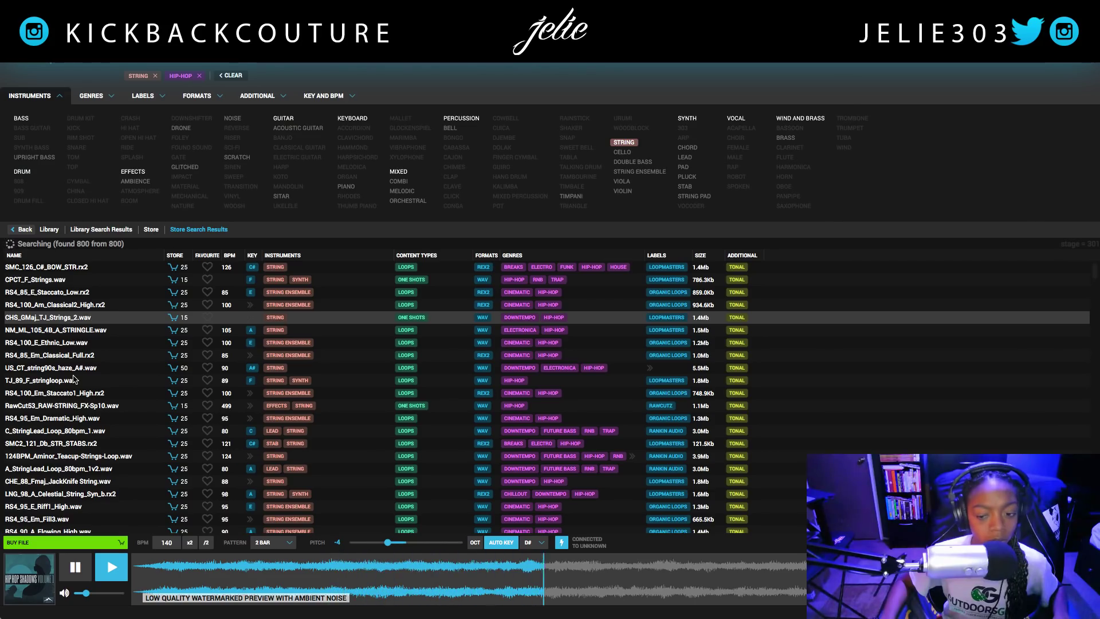
left_click(286, 545)
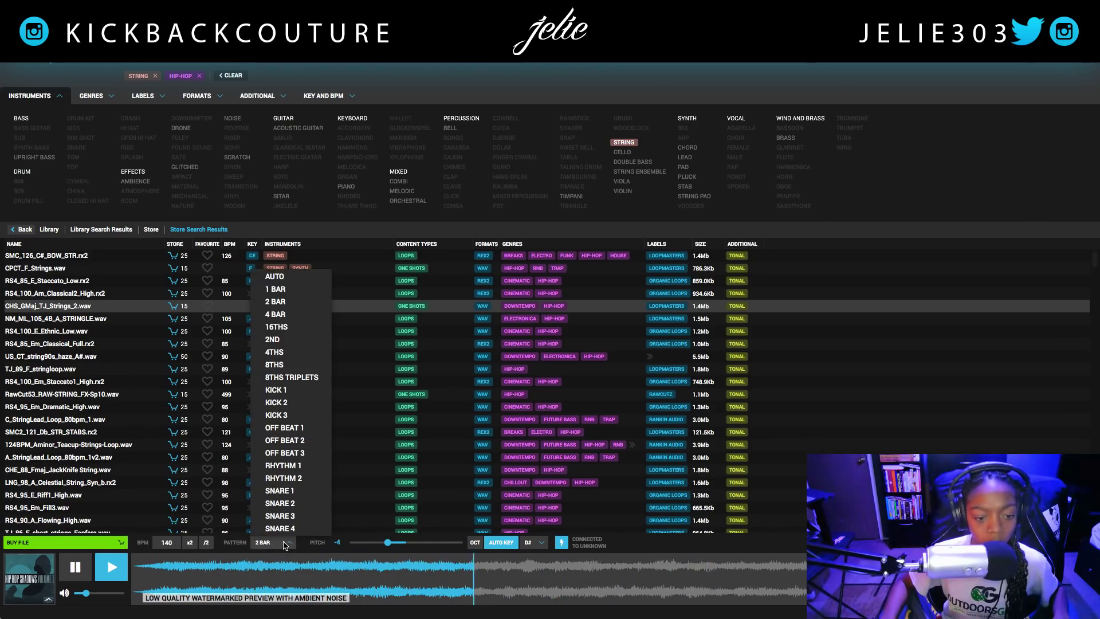
left_click(298, 323)
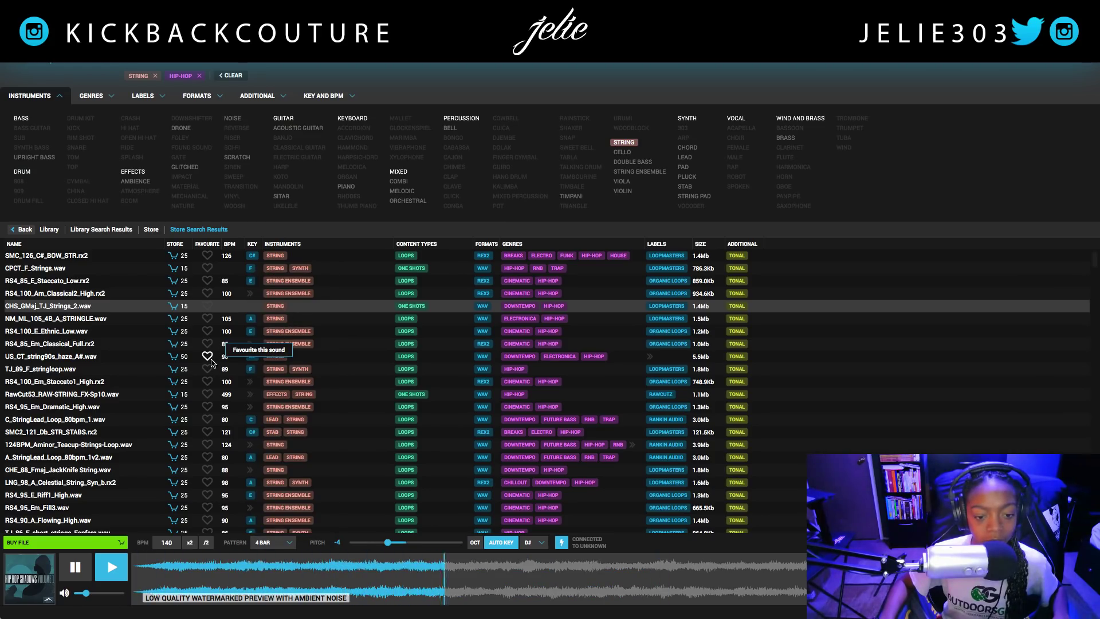